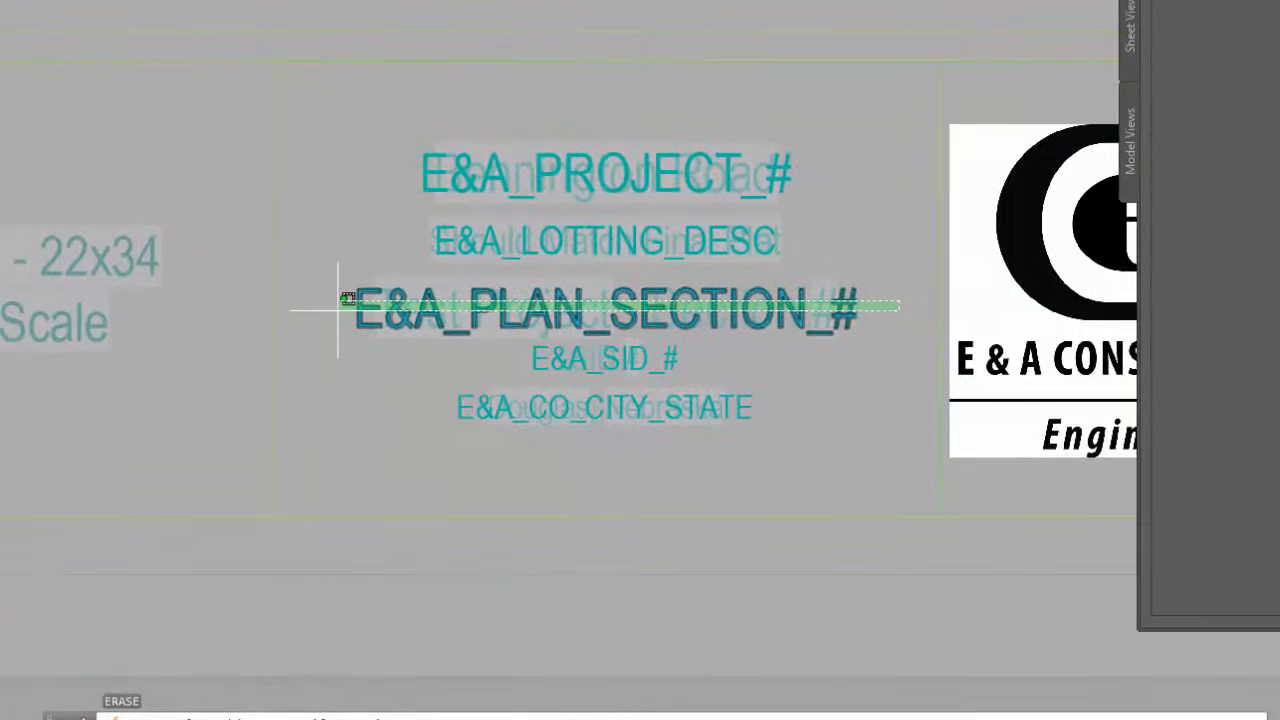
Erase the E&A_PLAN_SECTION_# attribute and move E&A_PROJECT_# and E&A_LOTTING_DESC straight down about 0.28 units into the gap
click(338, 305)
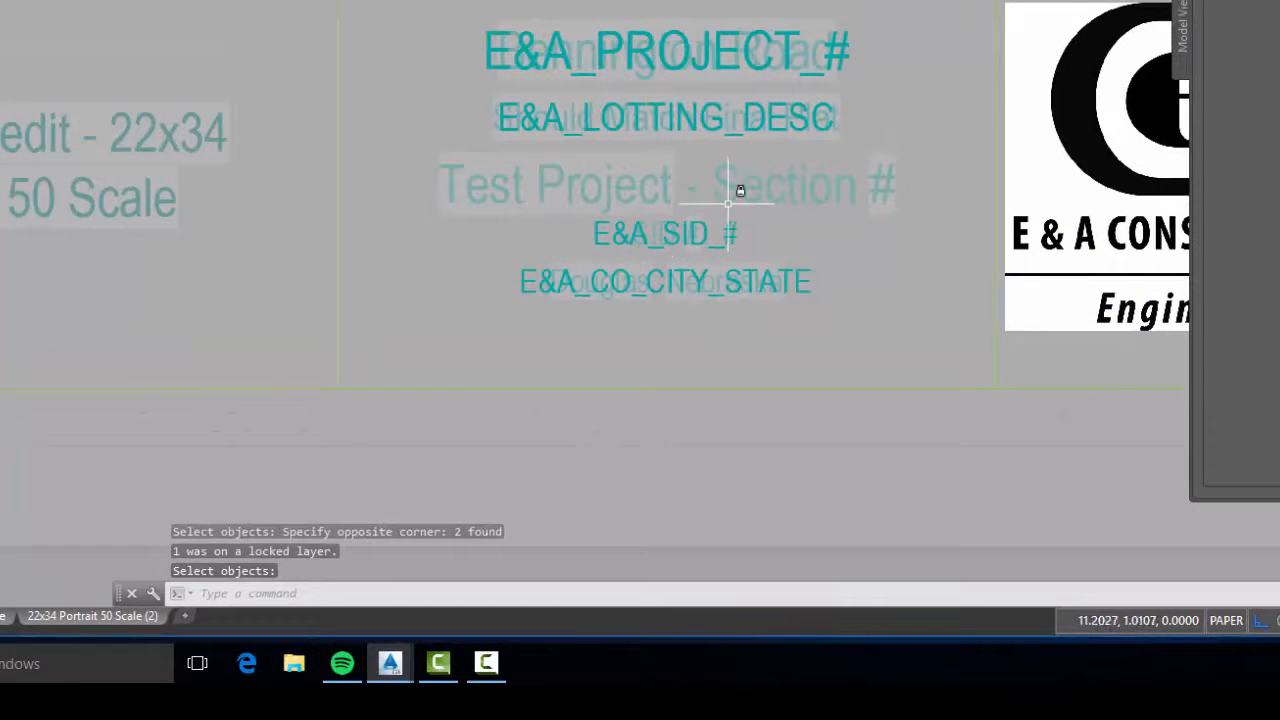
text(m)
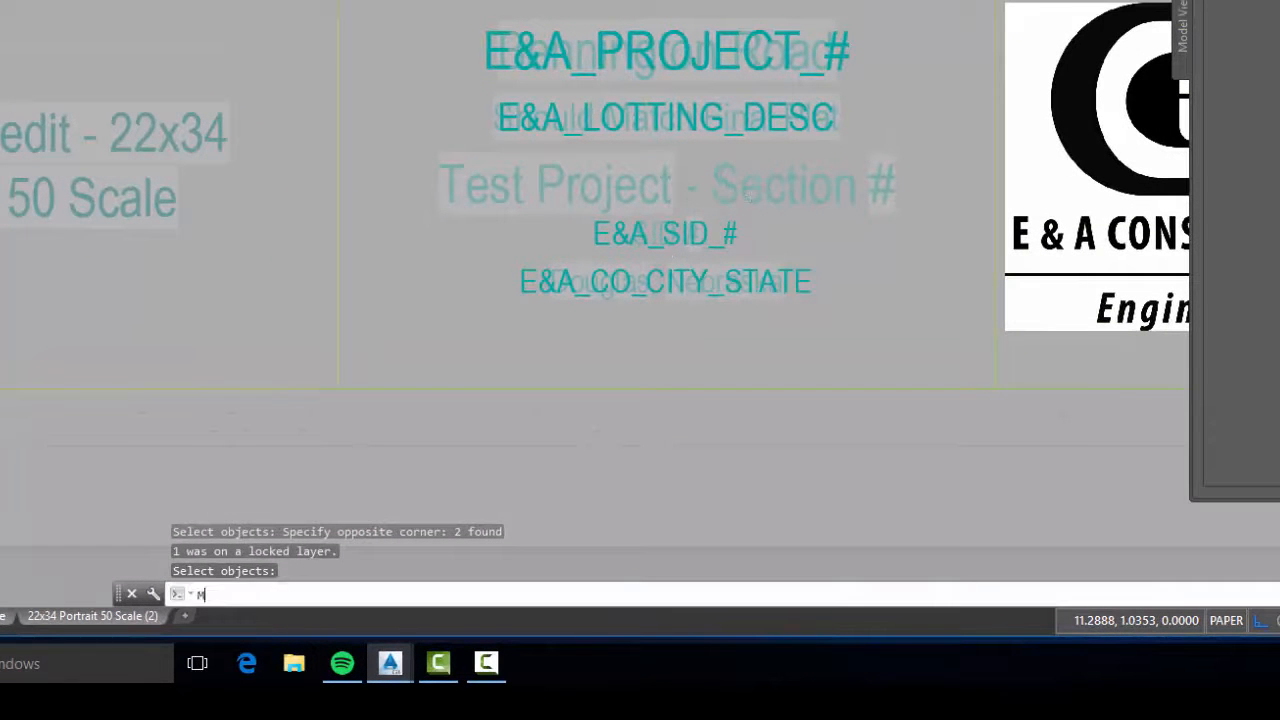
key(Return)
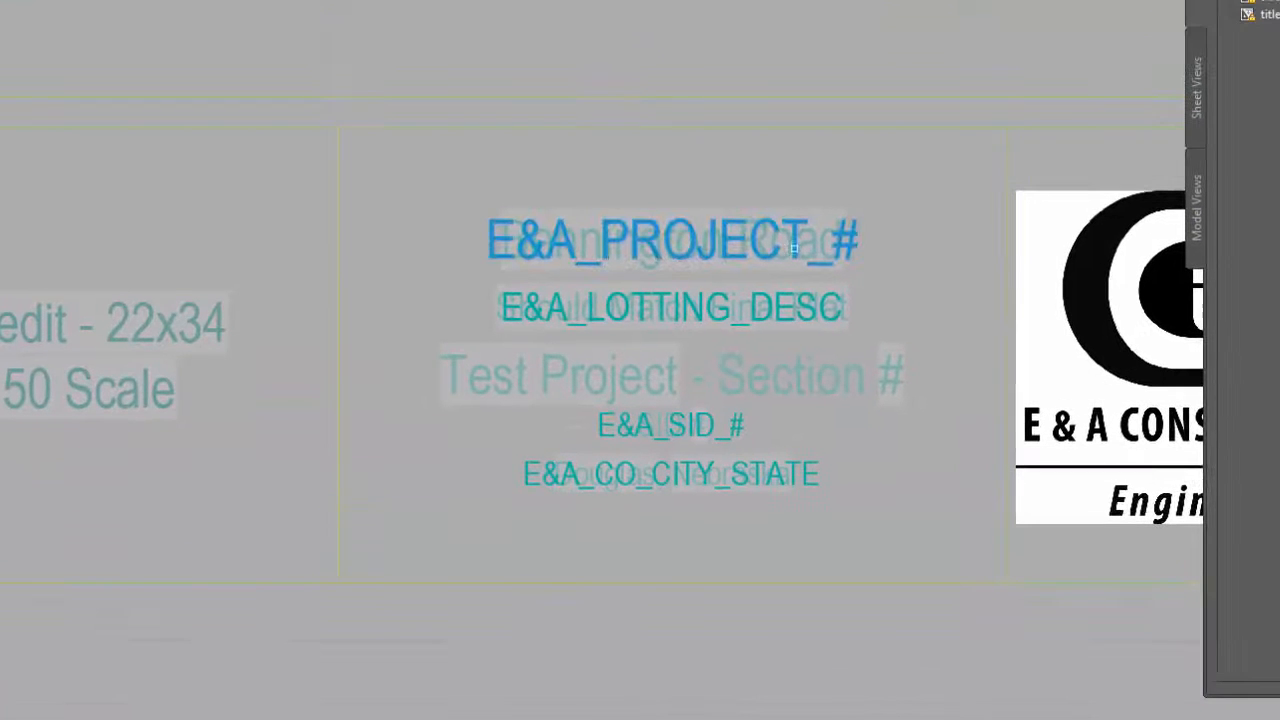
key(Return)
click(929, 206)
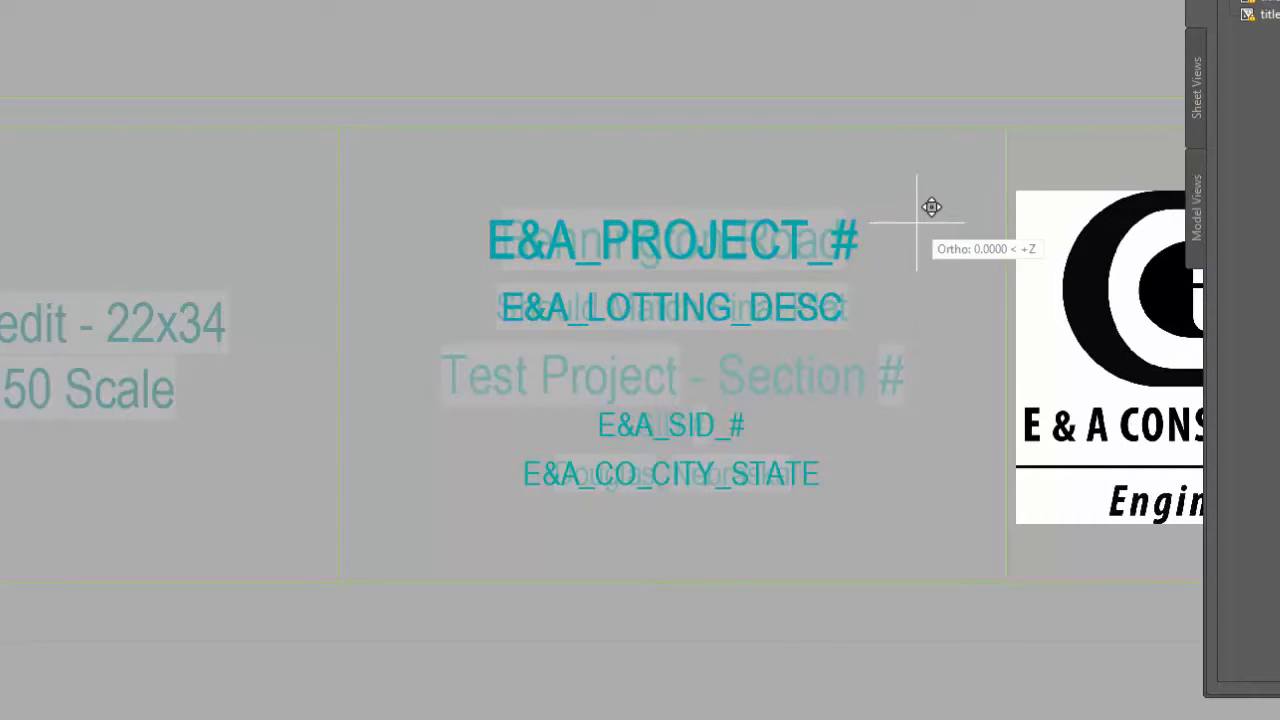
click(937, 291)
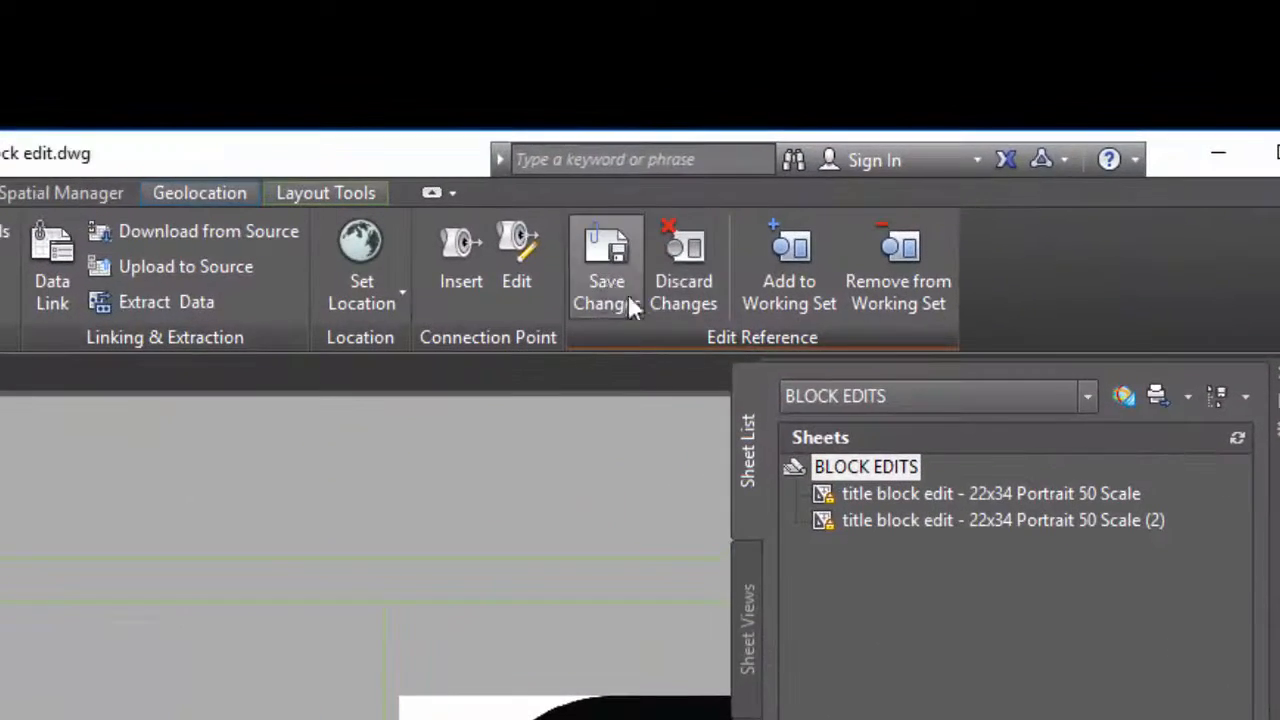
Save the in-place reference edits and synchronize the attributes of the EA_Proj_Title block with ATTSYNC
click(606, 290)
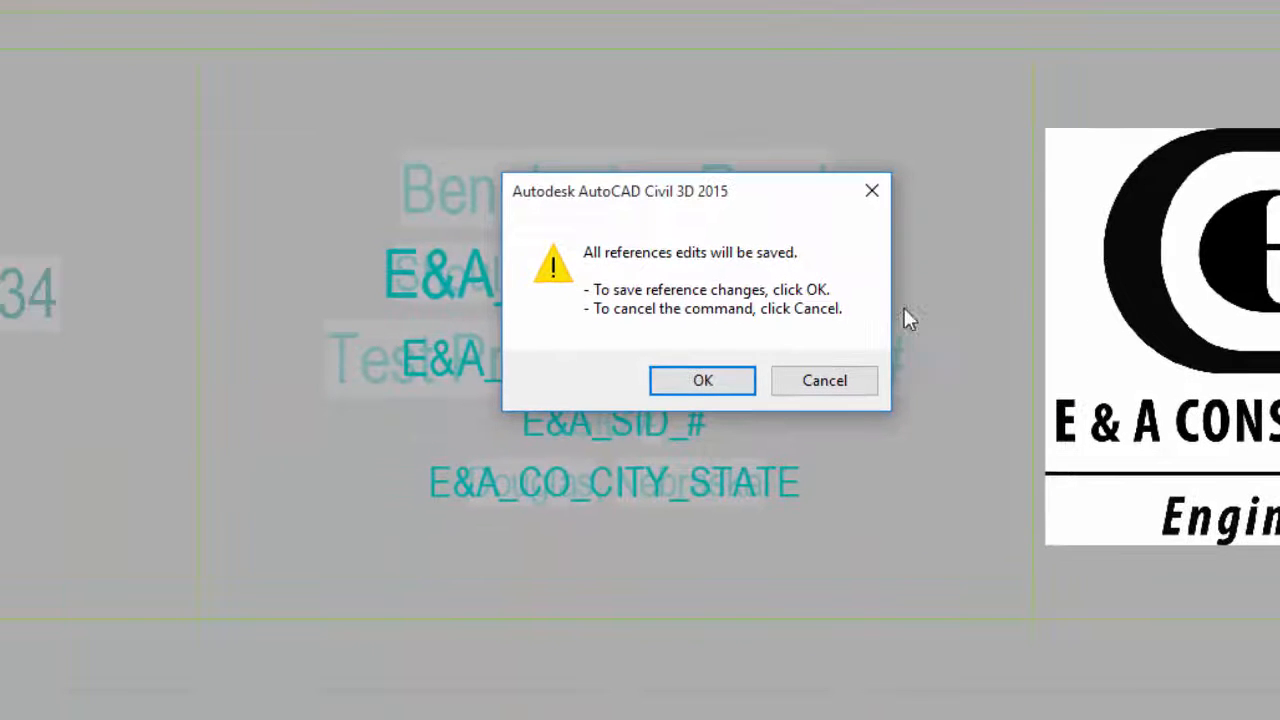
click(697, 383)
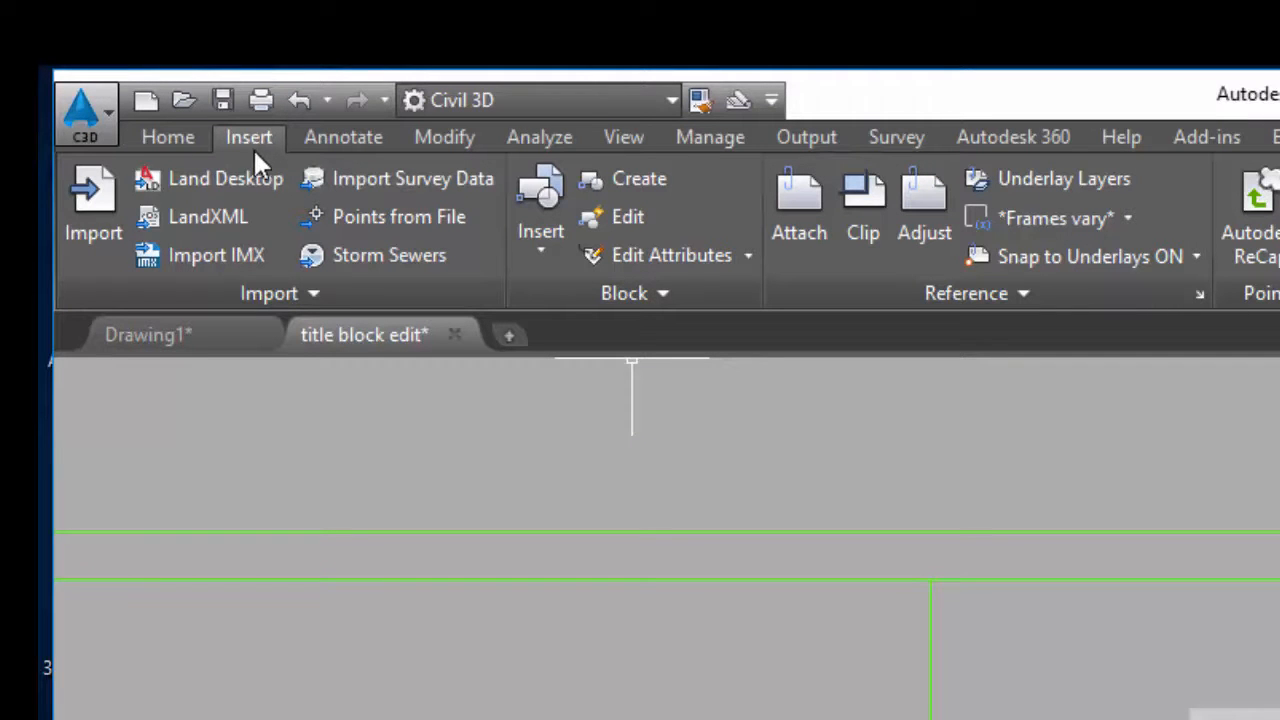
click(634, 294)
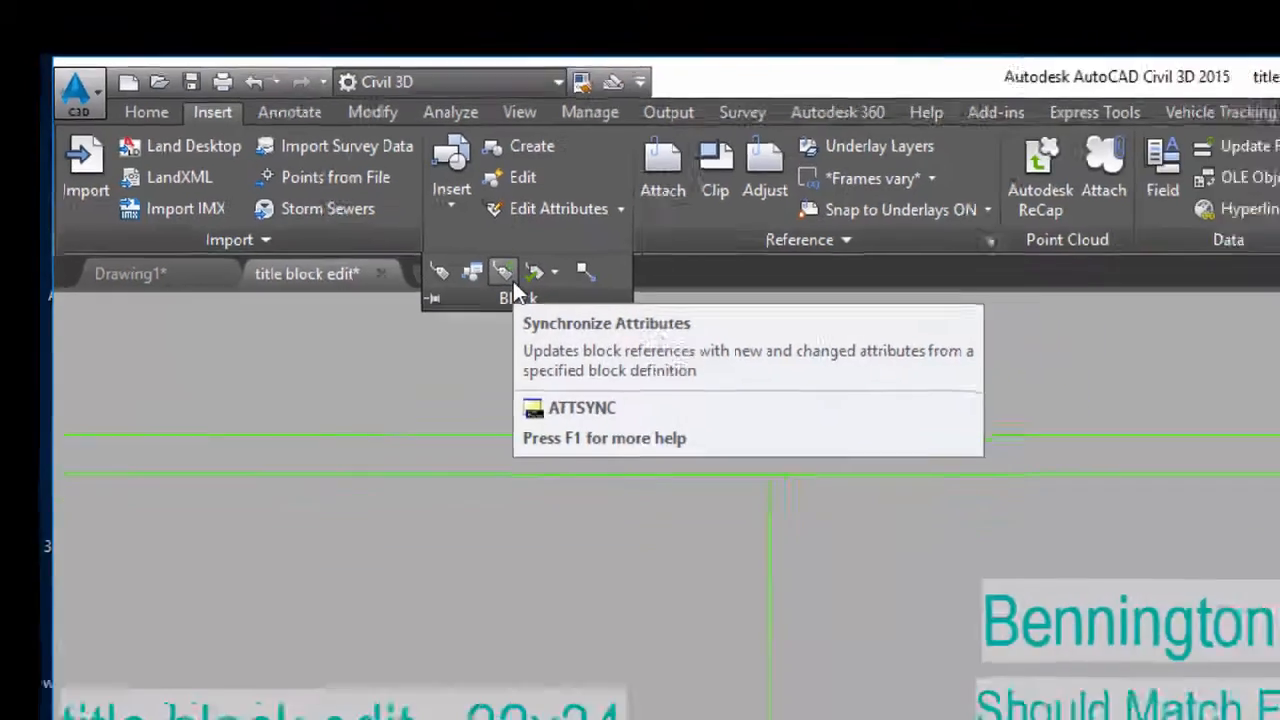
click(612, 340)
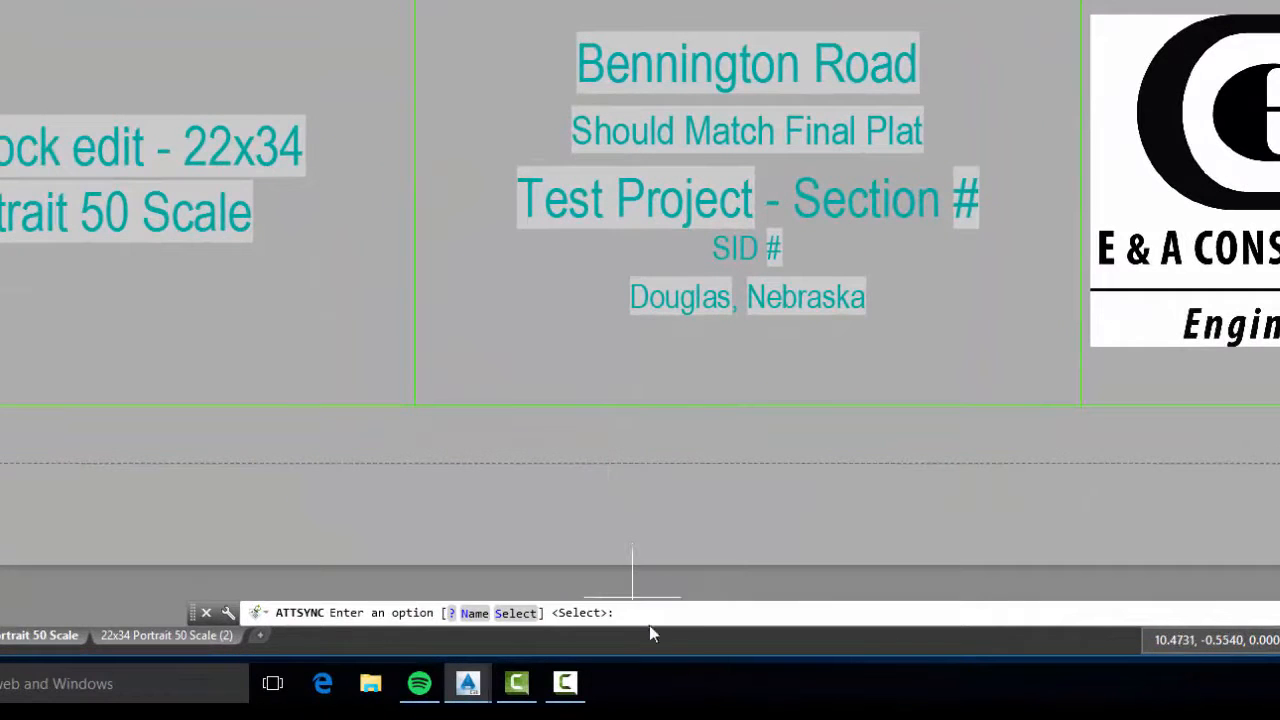
text(s)
key(Return)
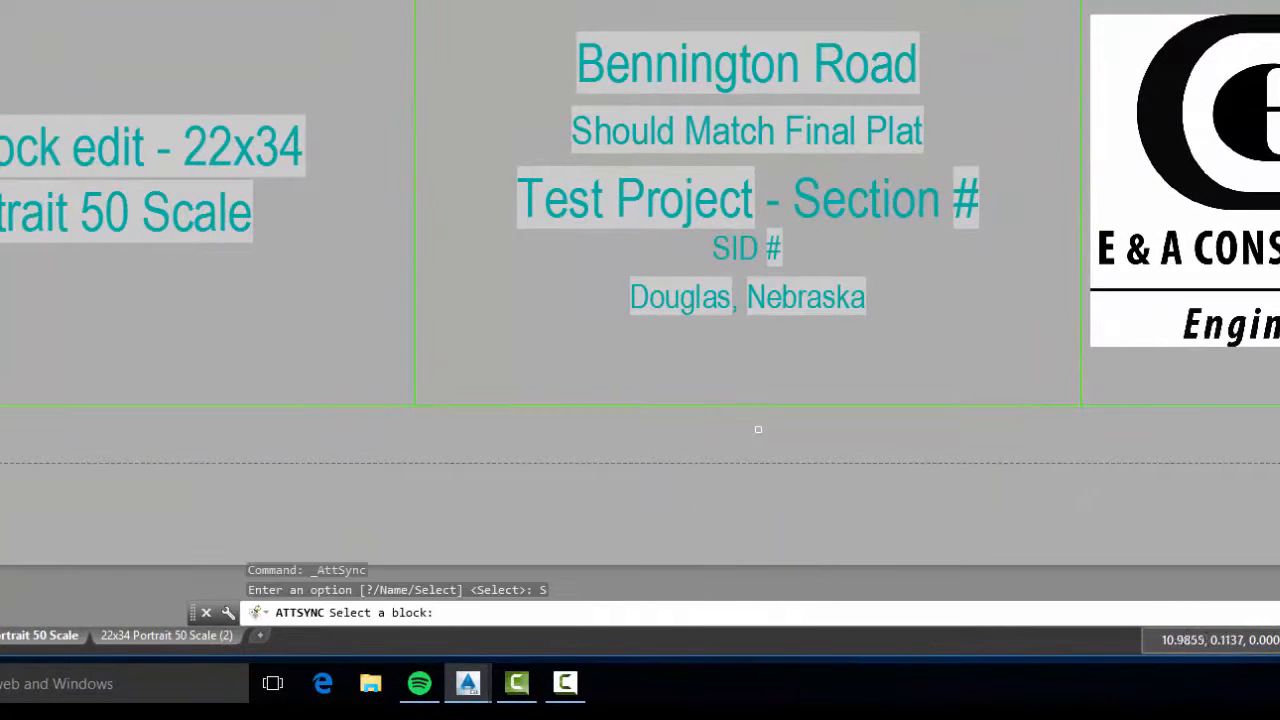
click(746, 198)
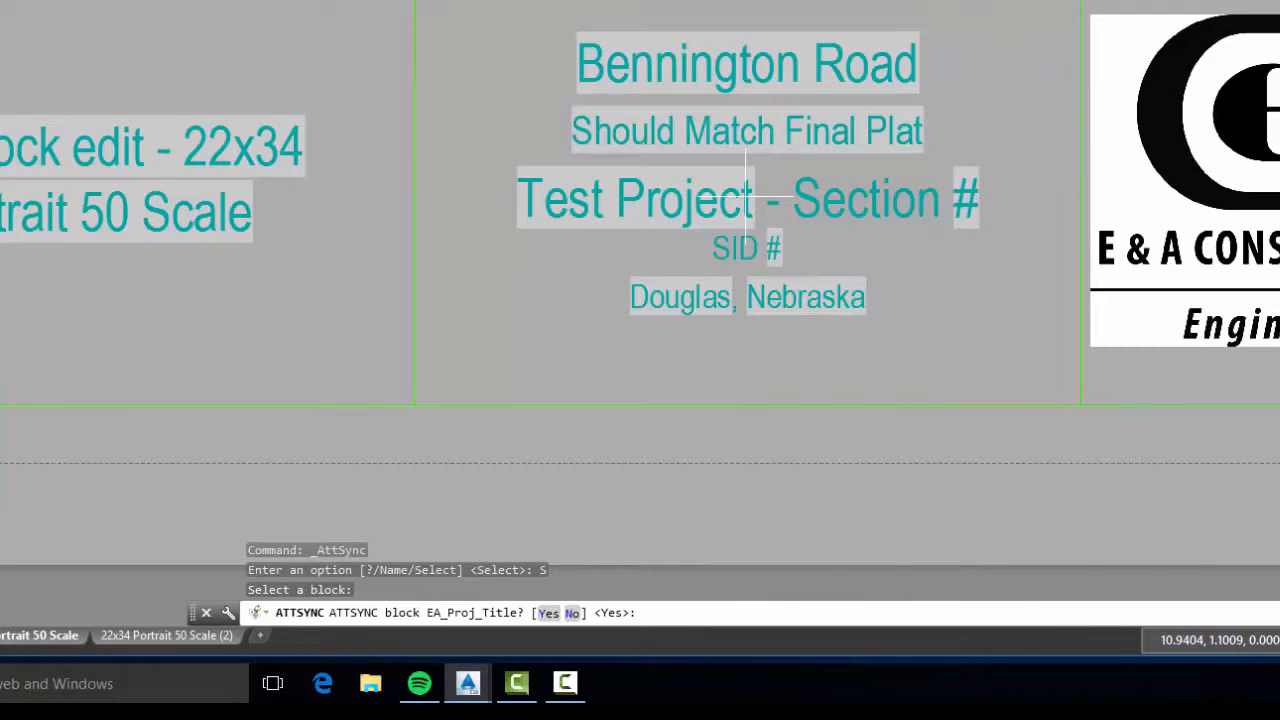
key(Return)
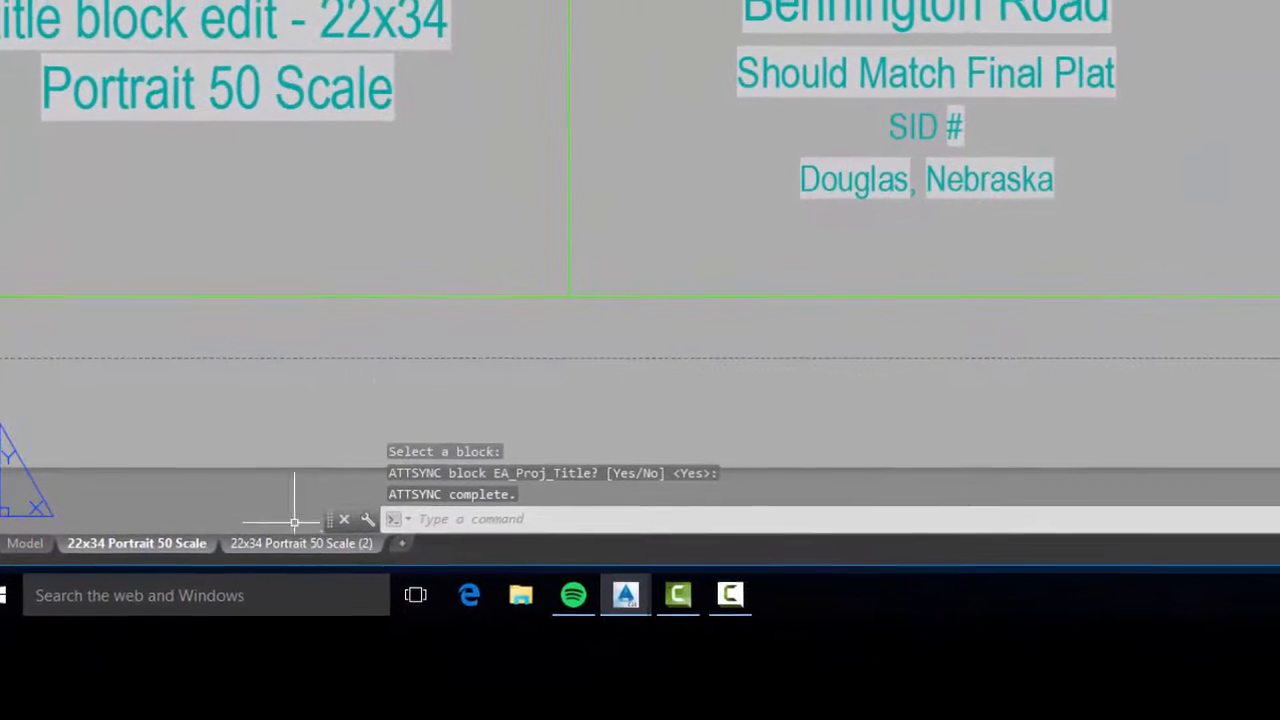
Switch to the 22x34 Portrait 50 Scale (2) layout and examine its project title block
mouse_move(284, 571)
click(284, 545)
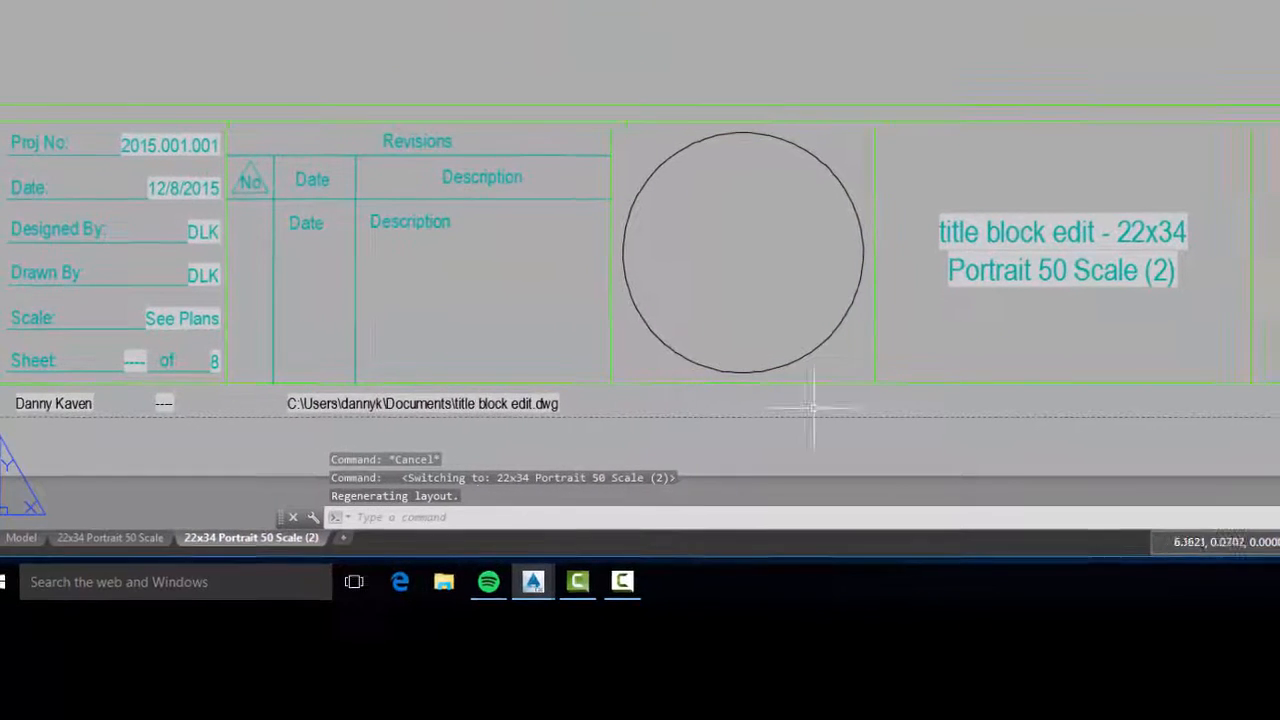
middle_drag(1079, 345, 394, 280)
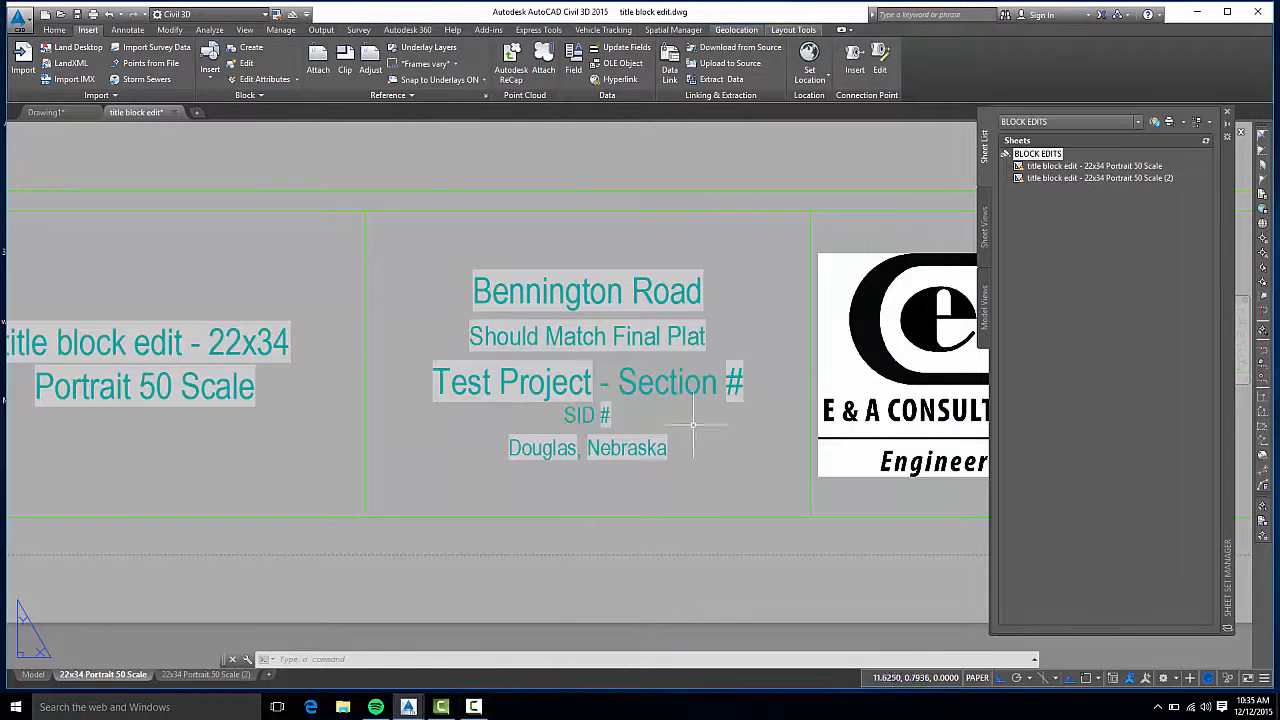
Open the EA_Proj_Title block for in-place editing with all nested objects selected automatically
middle_drag(655, 368, 693, 379)
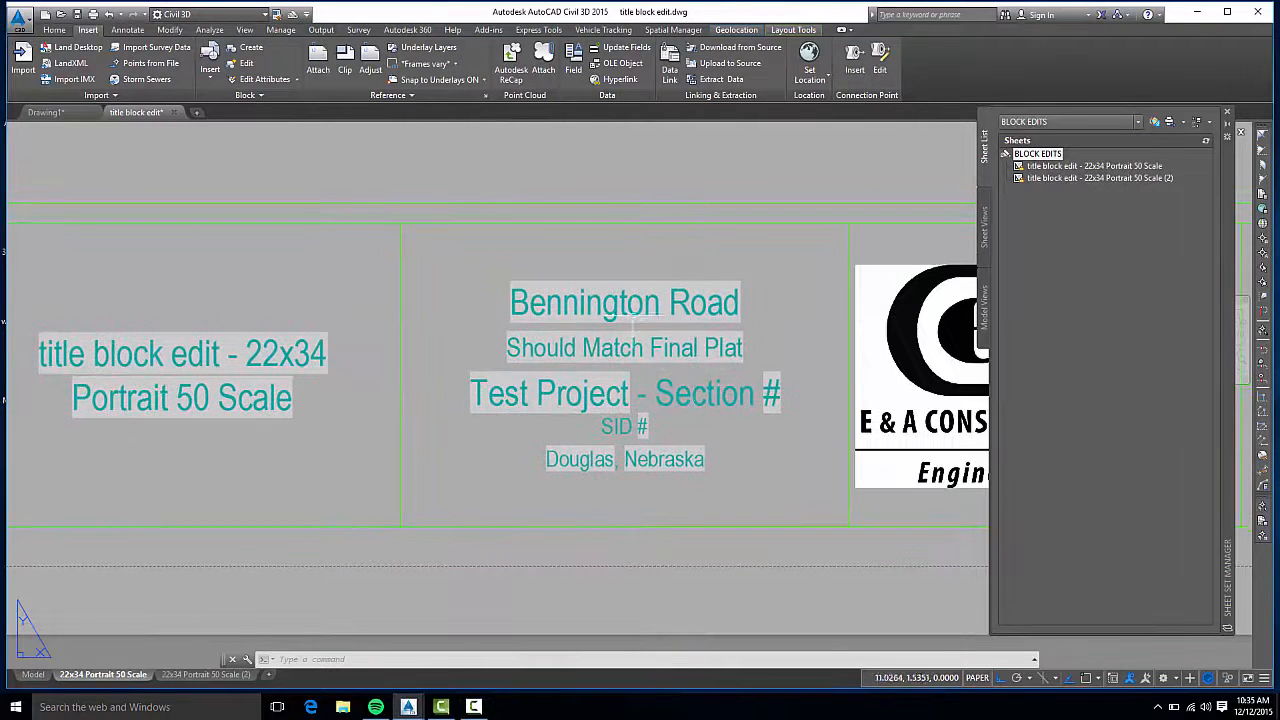
click(629, 347)
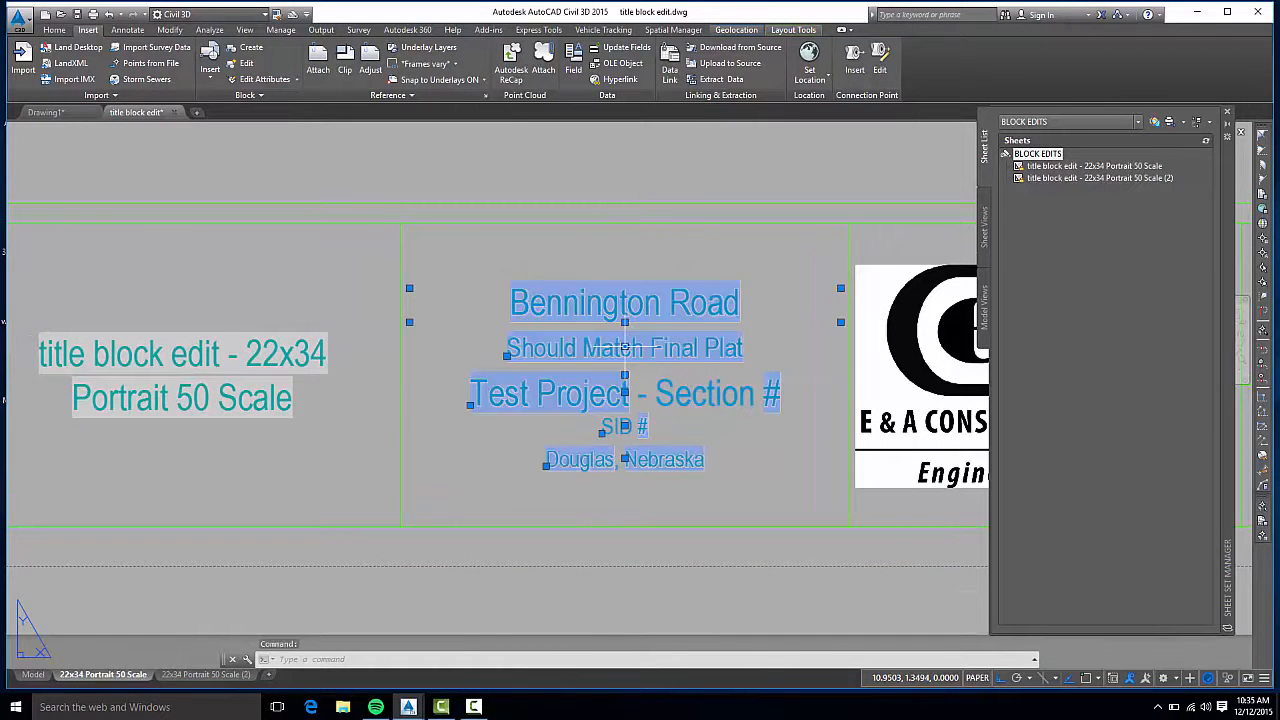
right_click(628, 347)
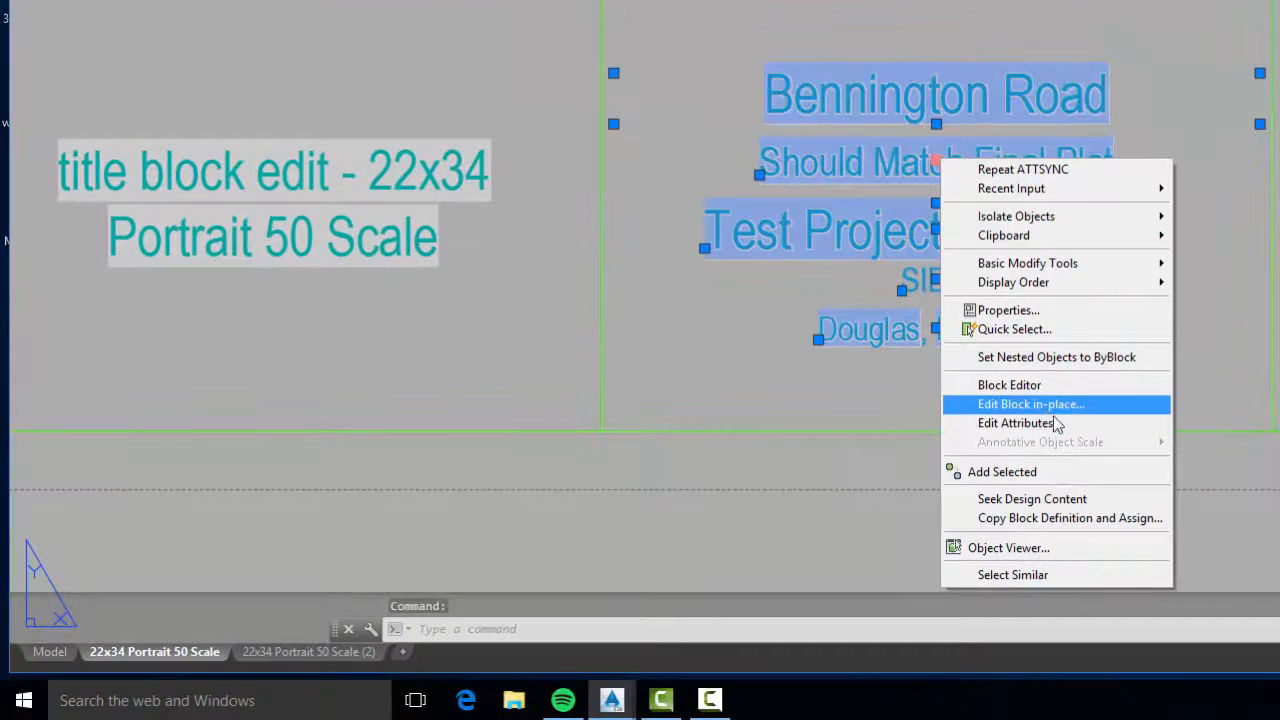
click(1099, 405)
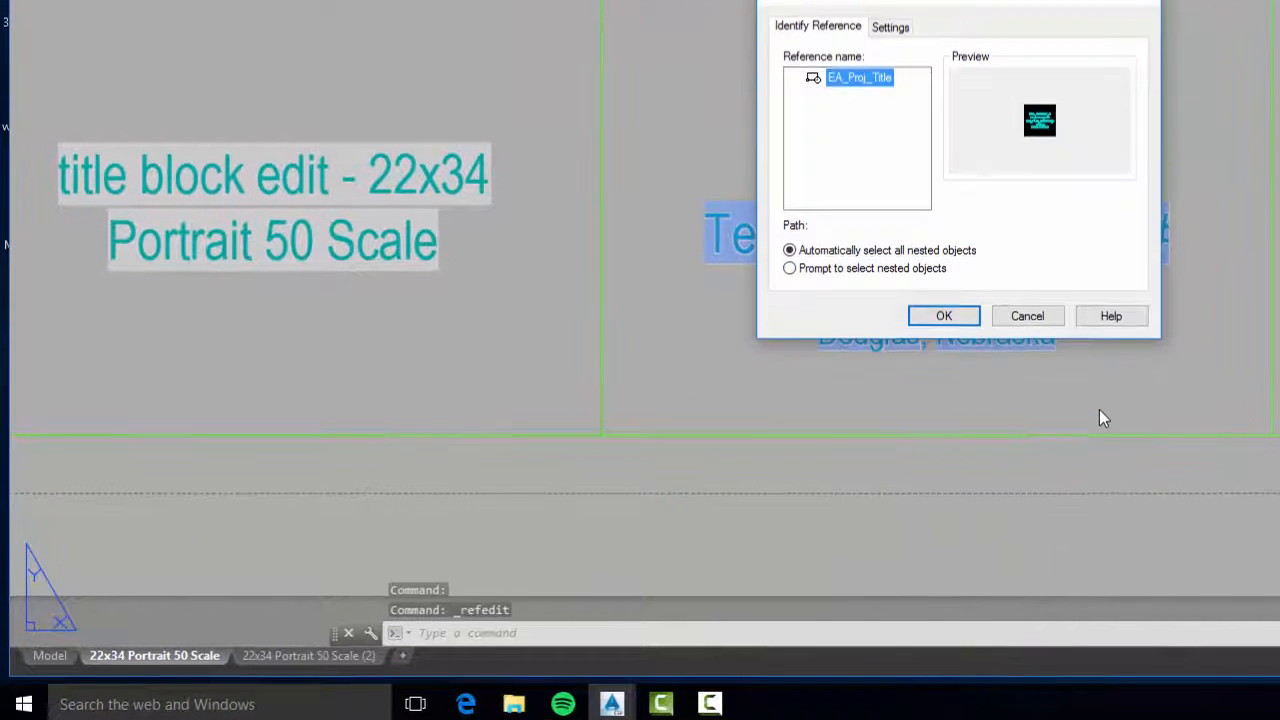
click(944, 422)
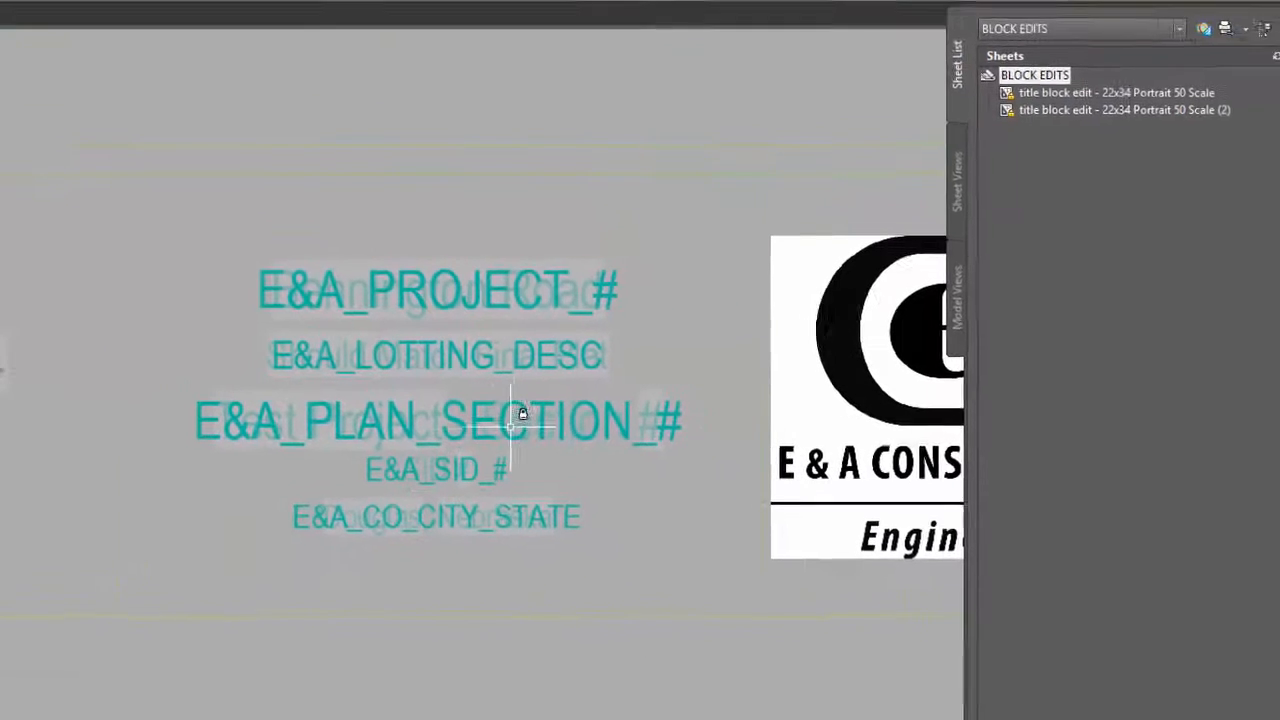
Edit the E&A_PLAN_SECTION_# attribute definition, setting its tag to E&A_PLAN and its prompt to "Enter Plan"
click(568, 405)
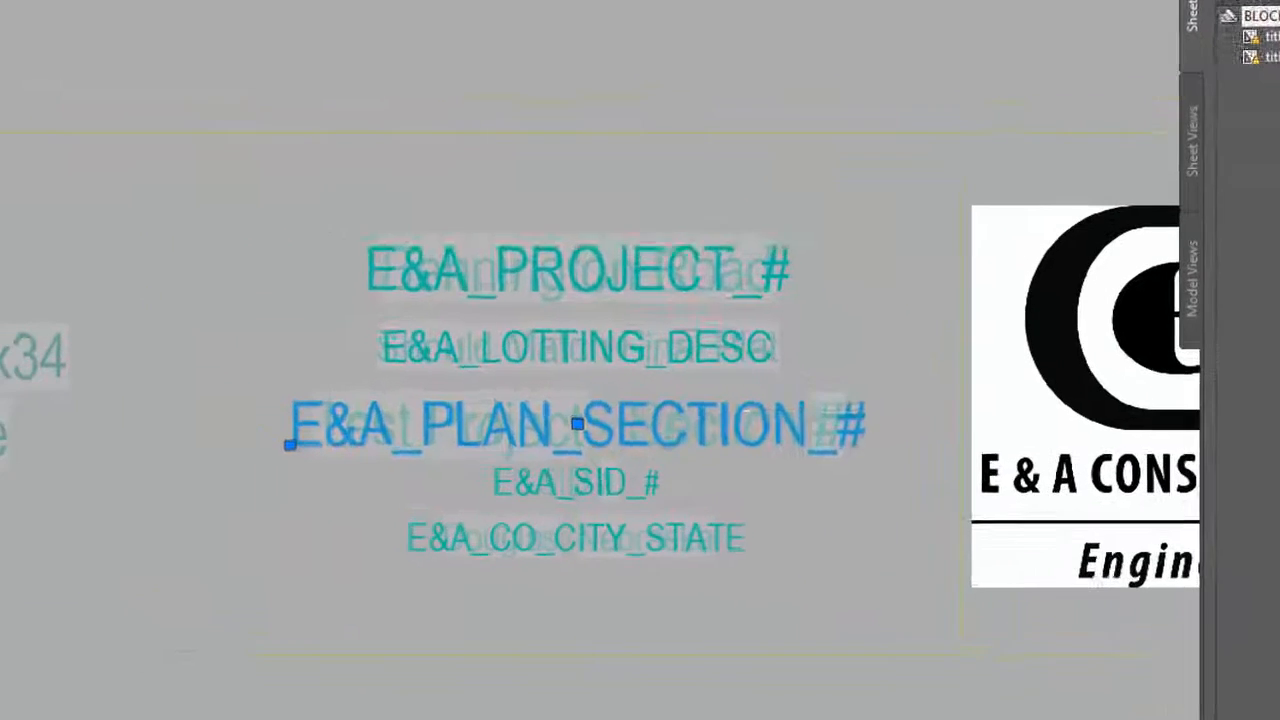
double_click(568, 405)
click(739, 342)
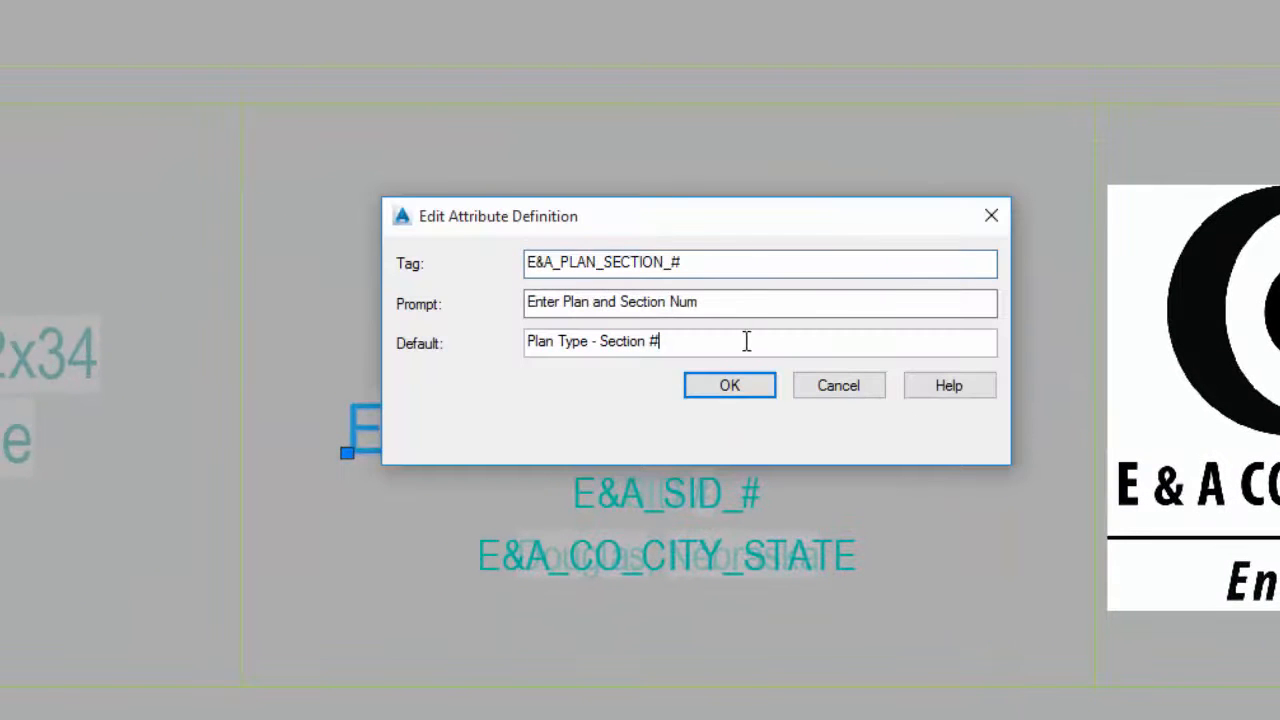
click(736, 259)
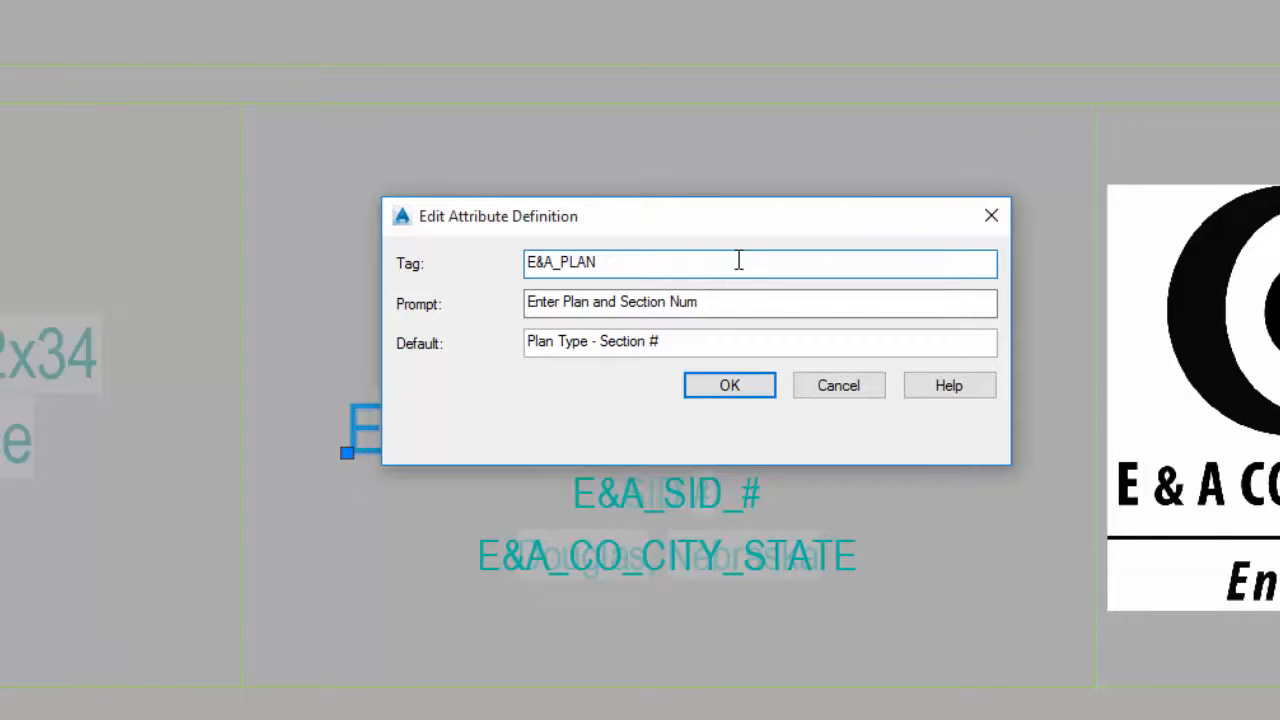
click(728, 305)
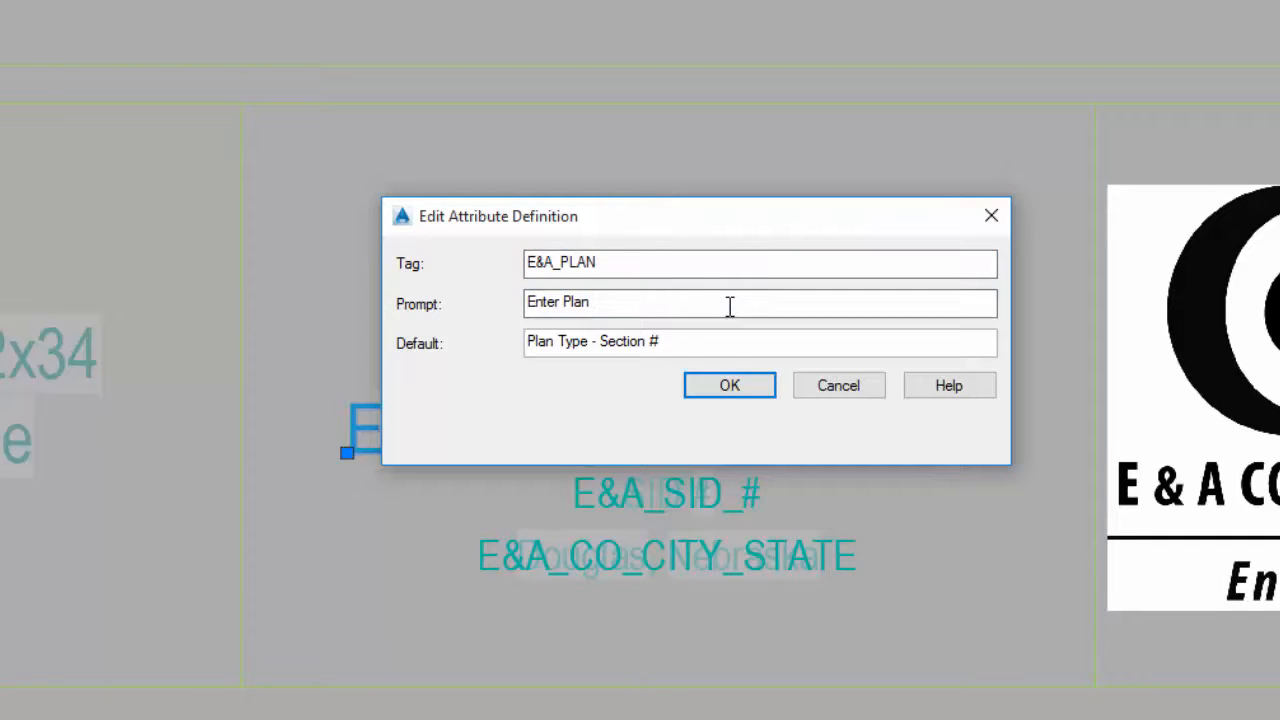
Shorten the attribute's default to "Plan Type" and begin replacing it with a SheetSet field from the SheetSet category
click(706, 346)
drag(583, 346, 517, 351)
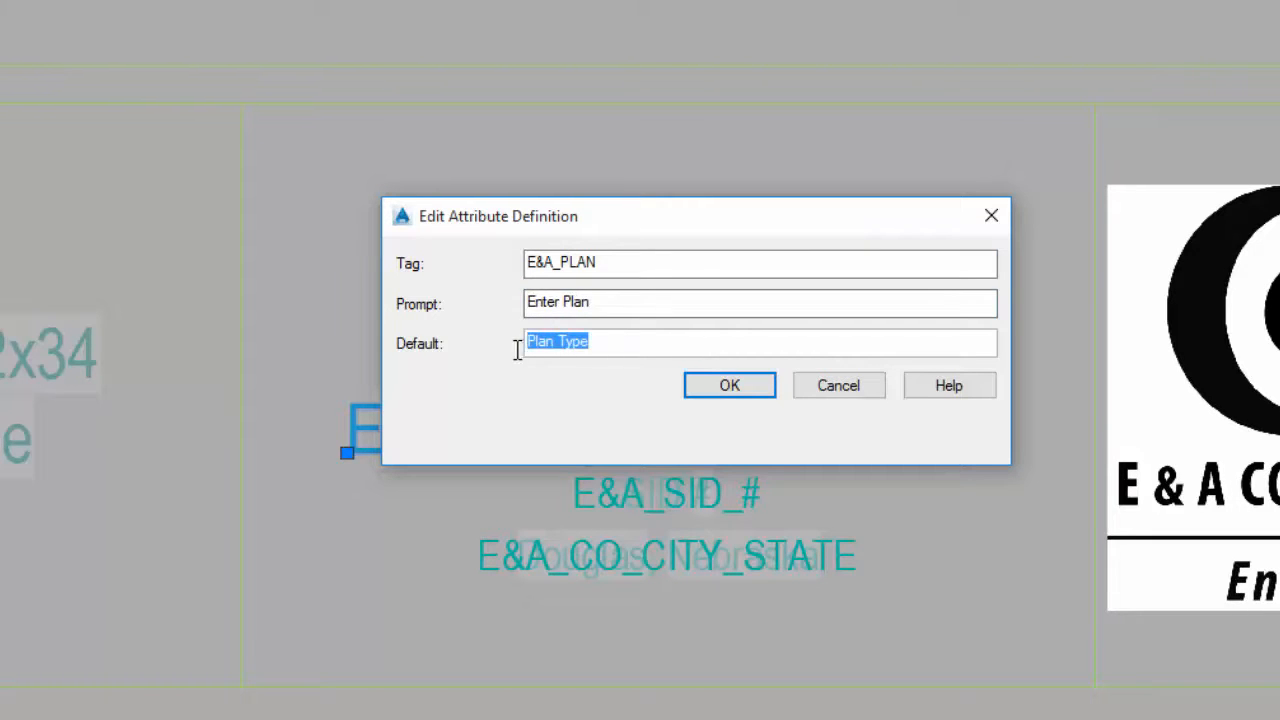
right_click(583, 350)
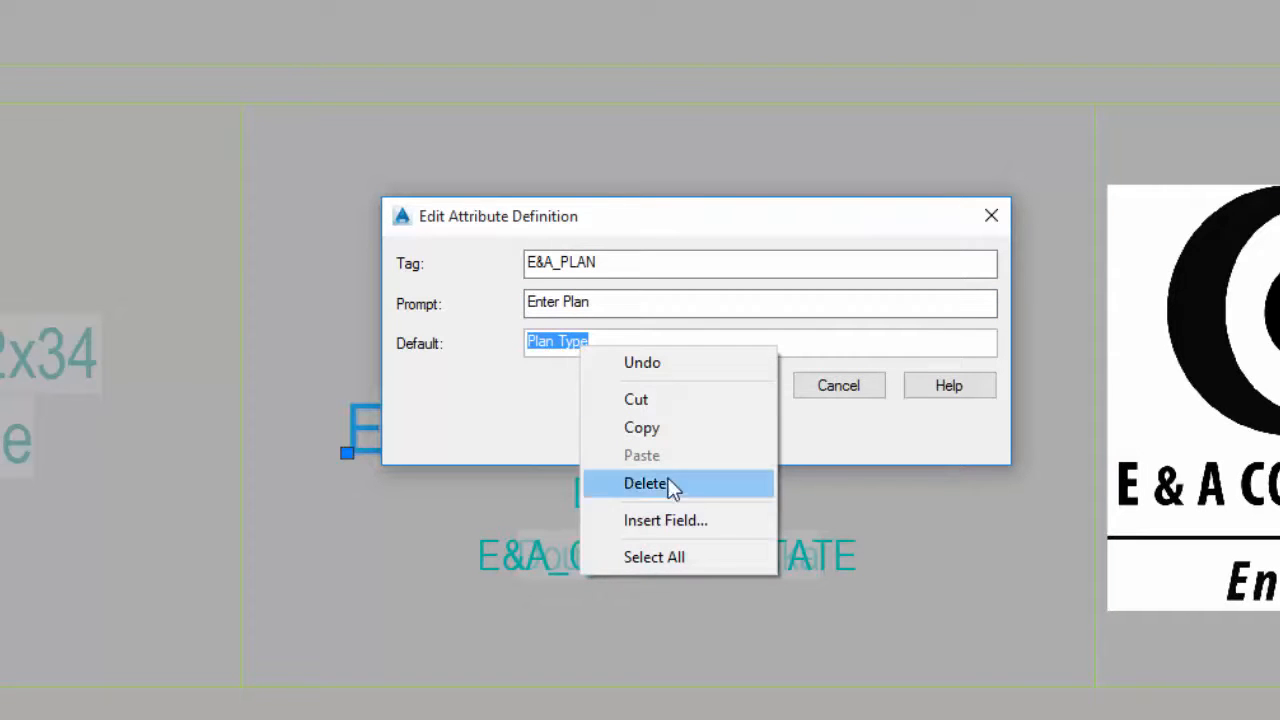
click(748, 523)
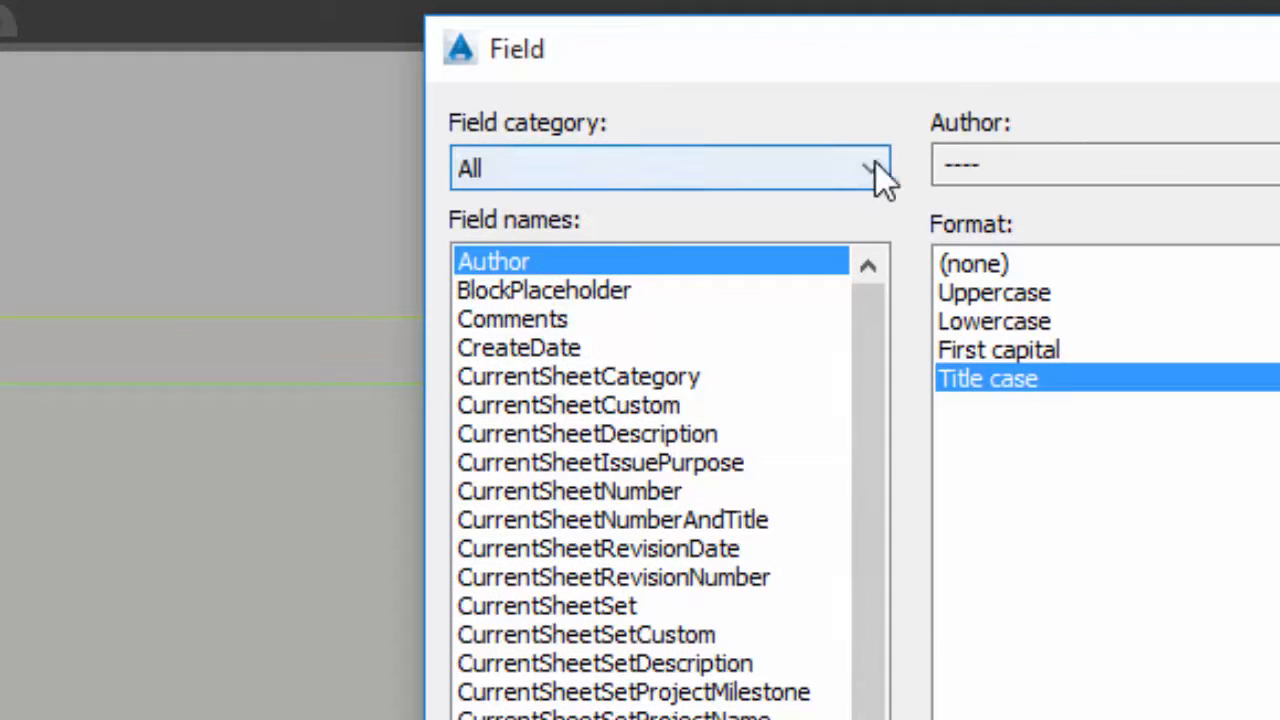
click(876, 170)
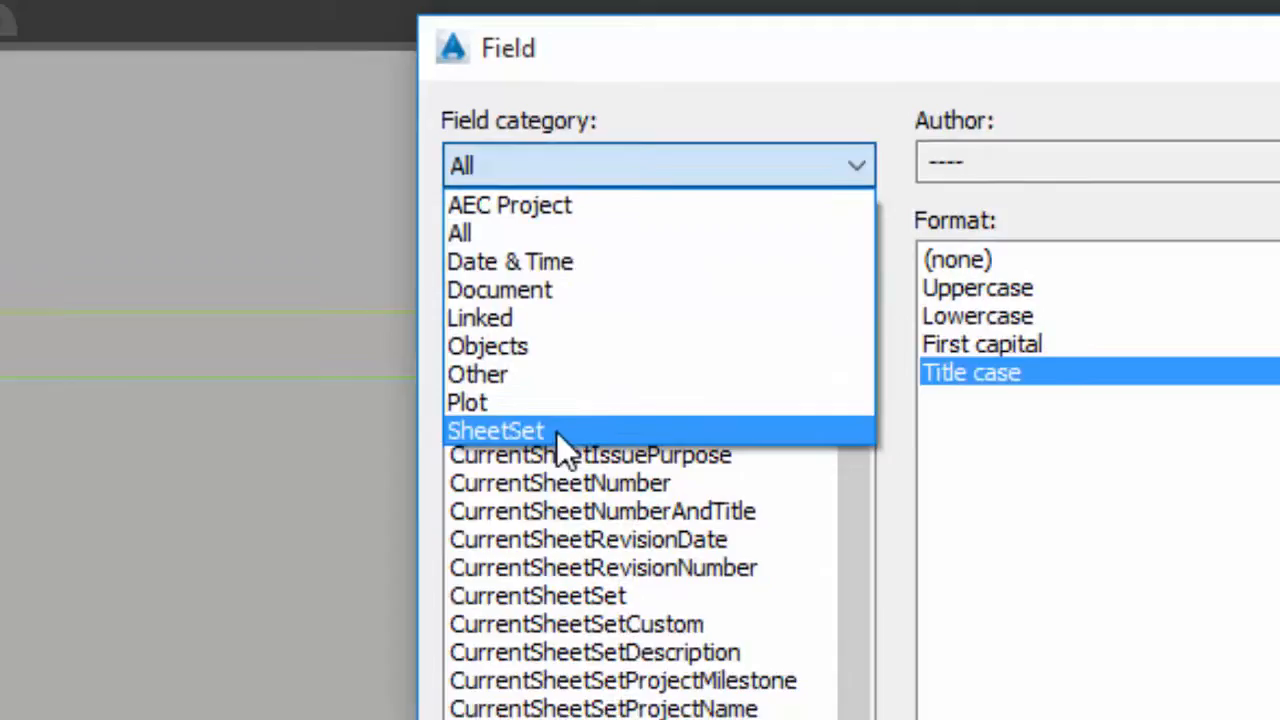
click(556, 431)
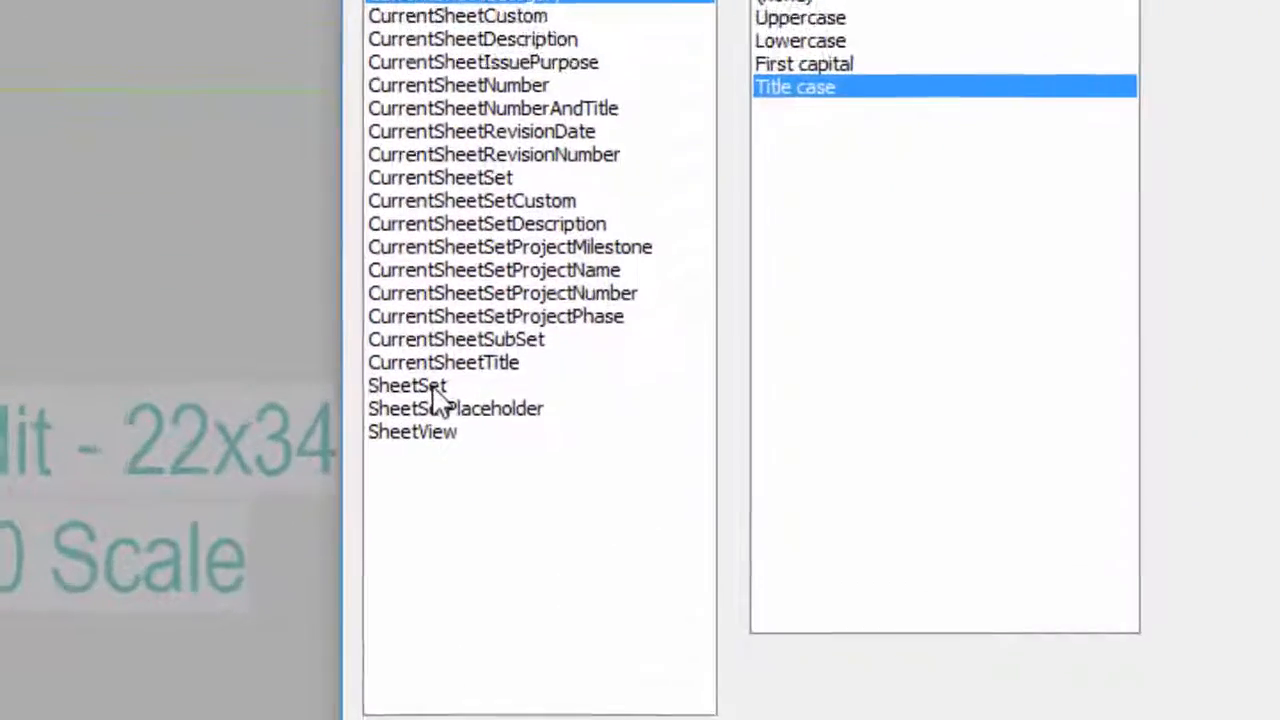
click(268, 376)
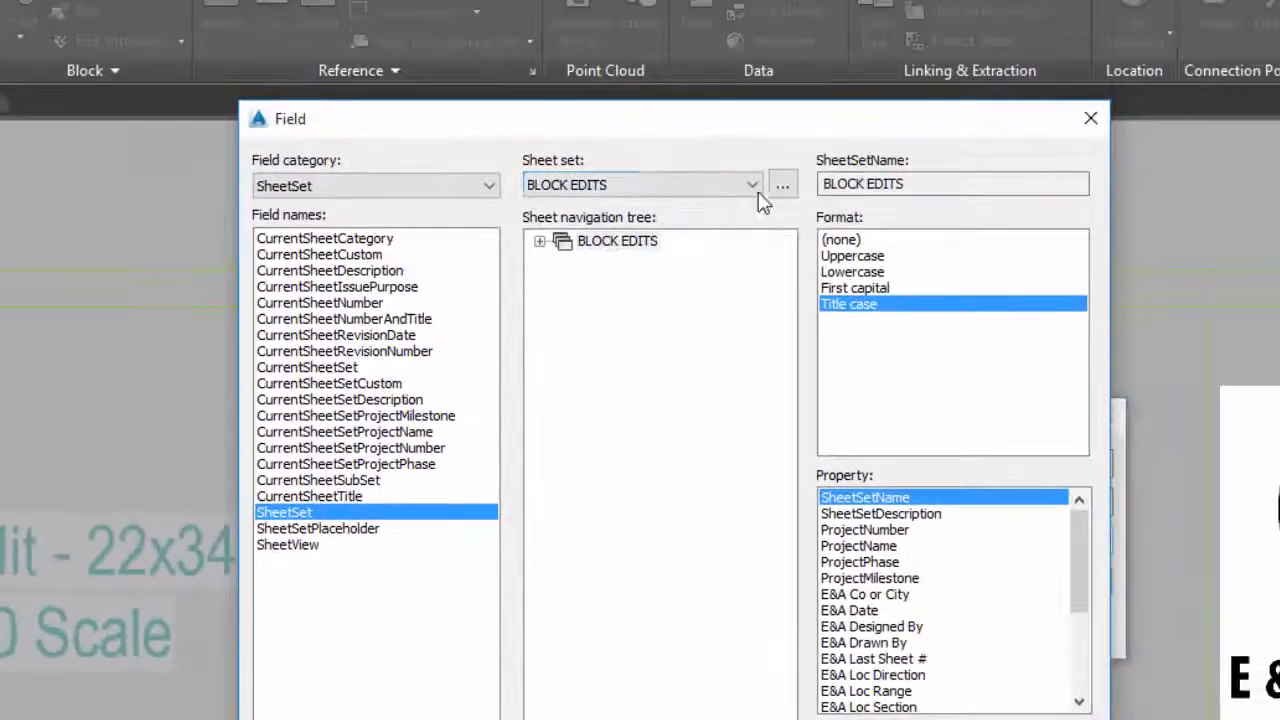
Insert the E&A Plan Type property of the BLOCK EDITS sheet set as the default value and accept the attribute definition
click(753, 184)
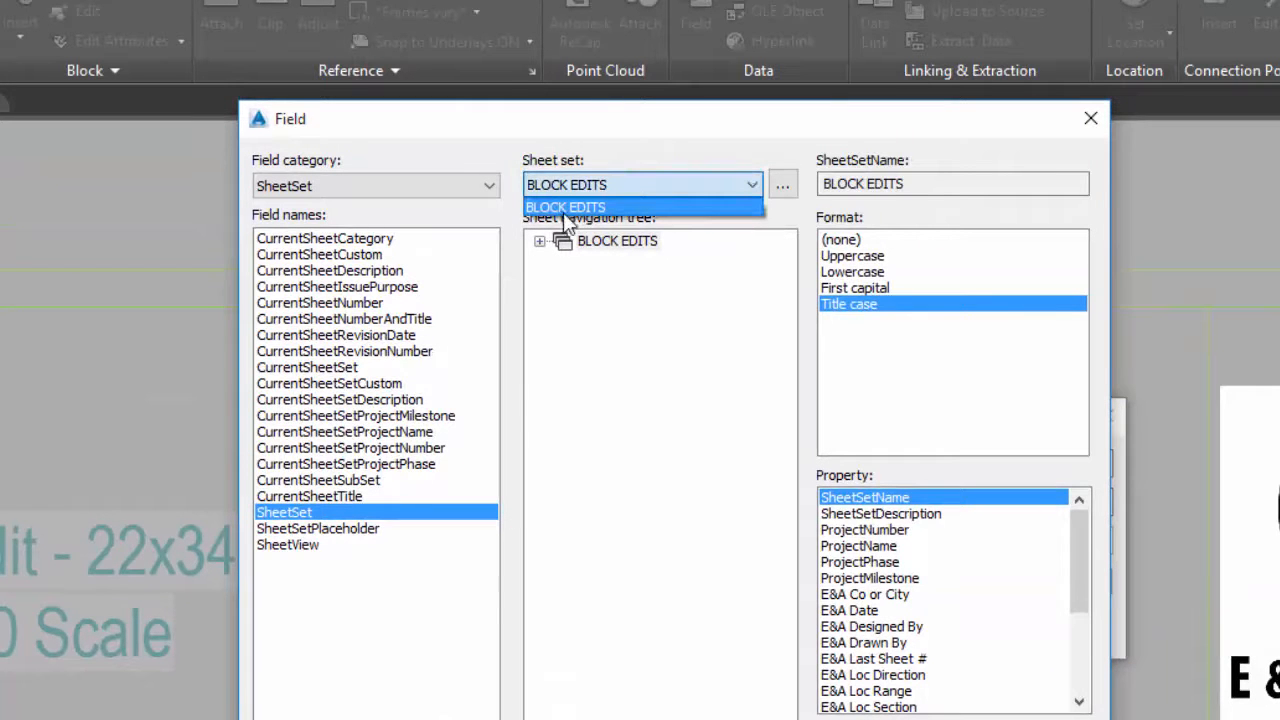
click(754, 185)
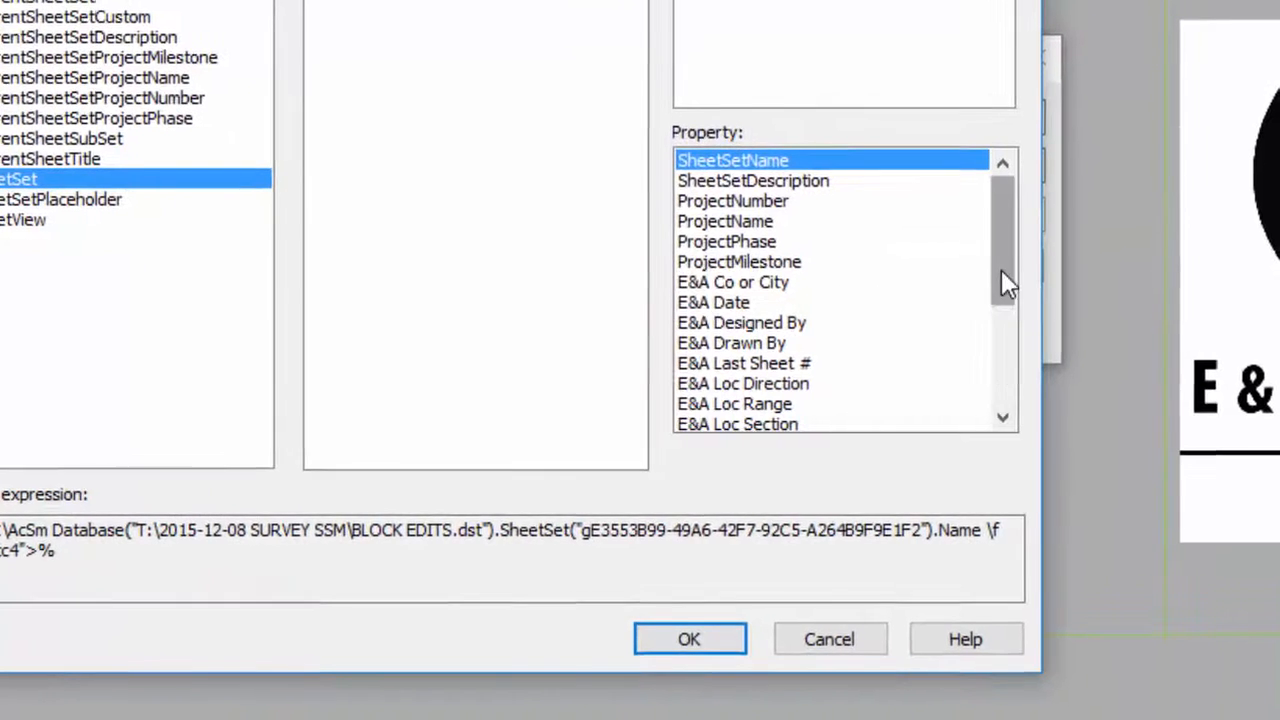
drag(1000, 282, 994, 371)
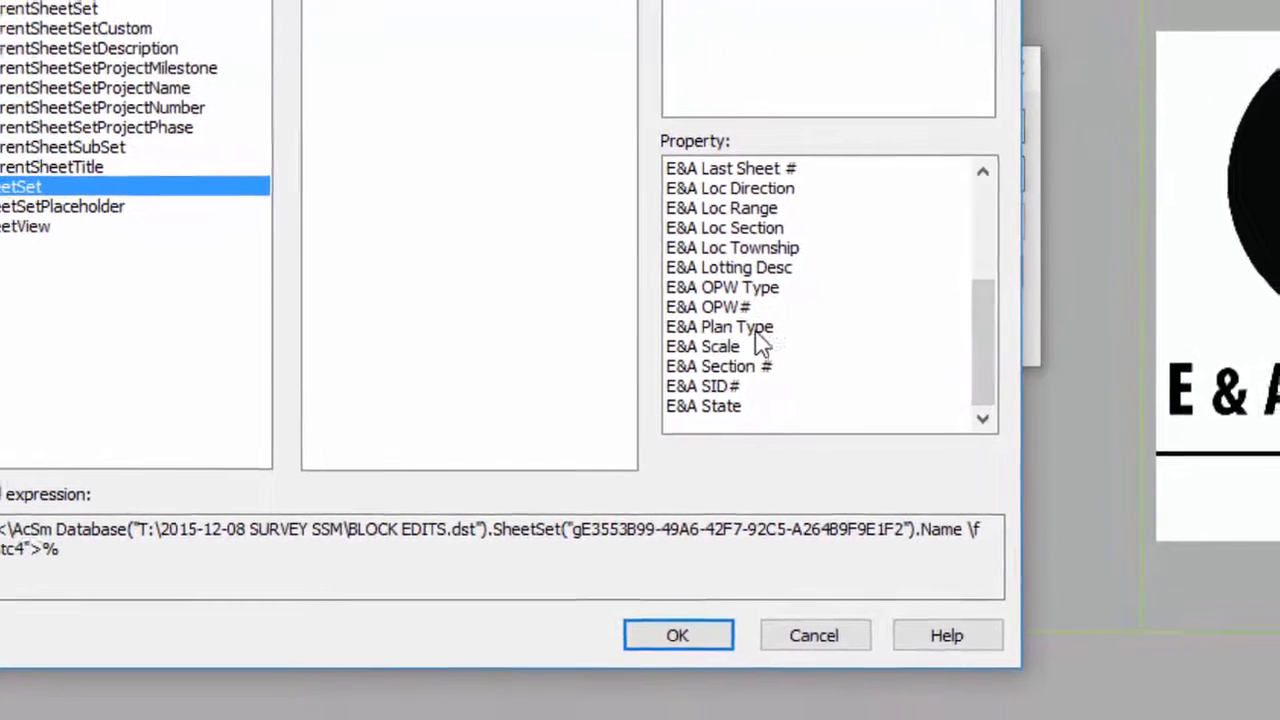
click(757, 323)
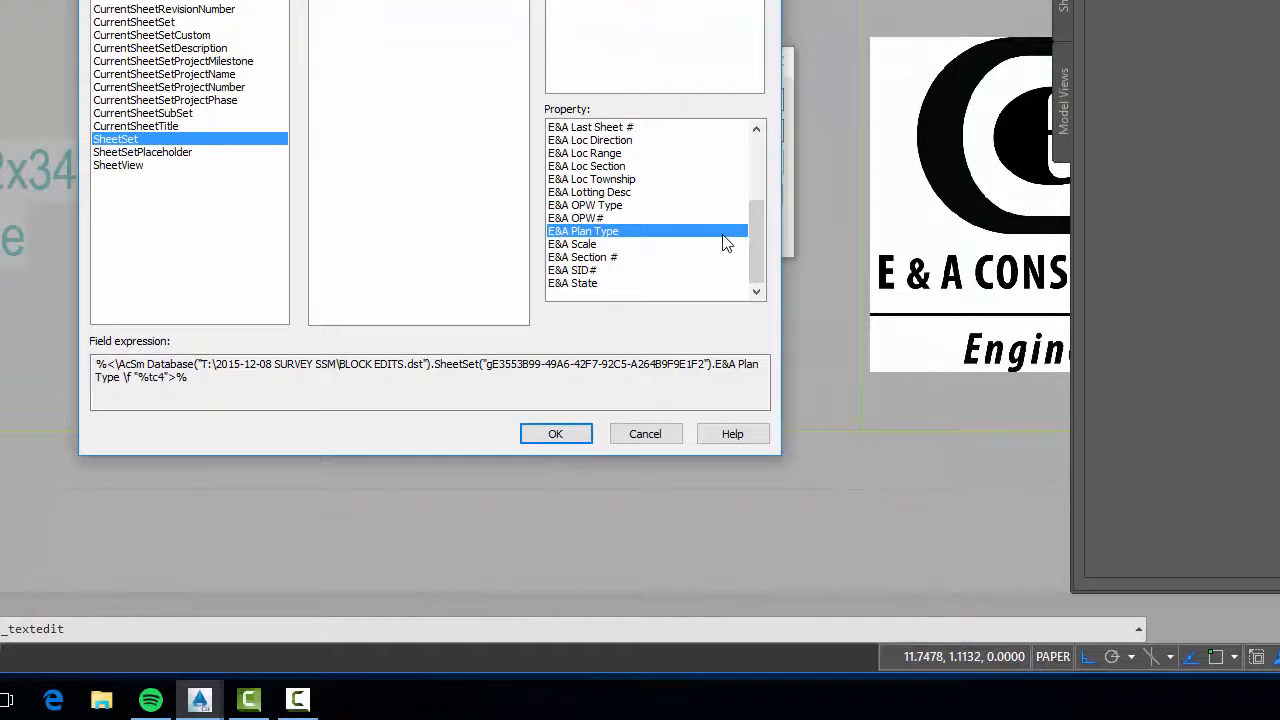
click(556, 434)
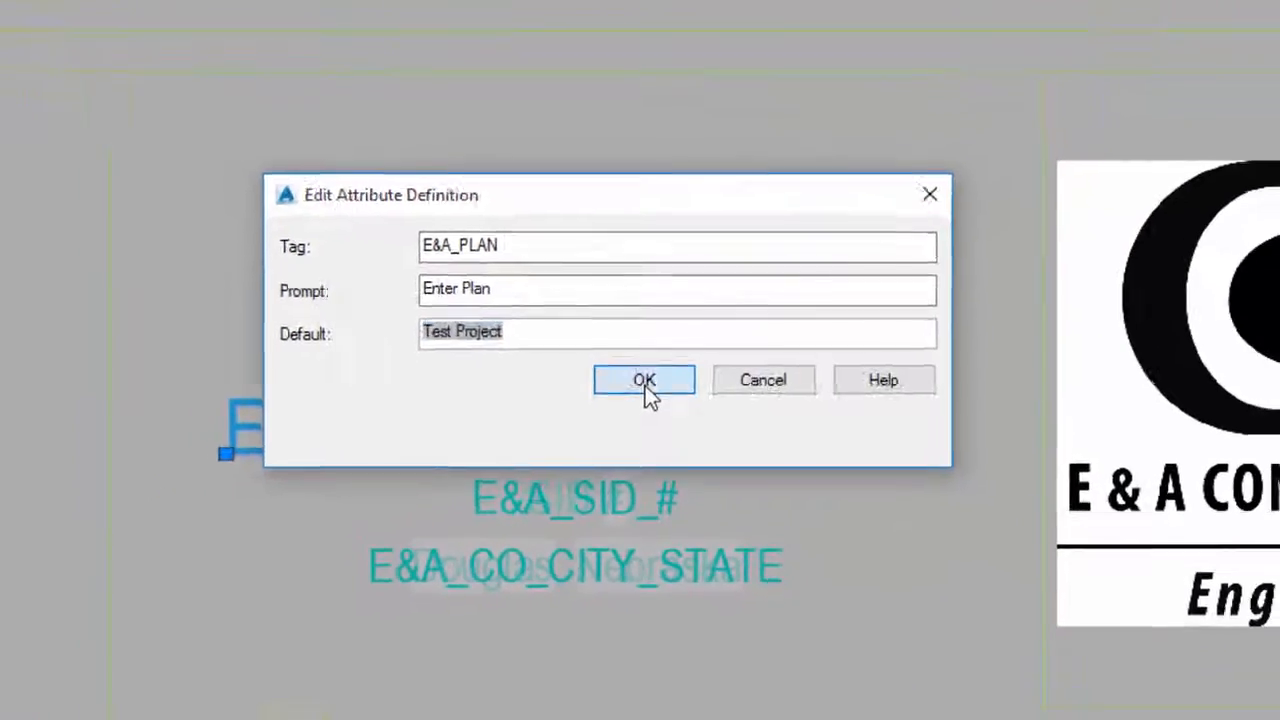
click(625, 245)
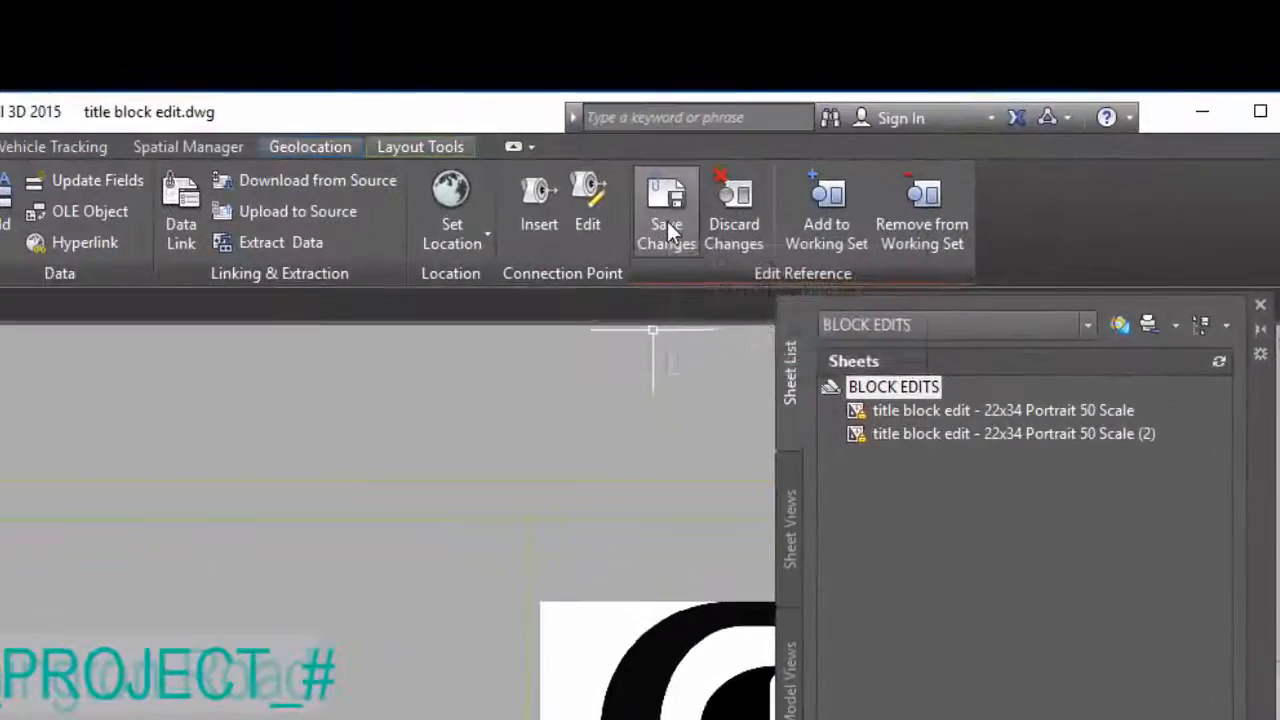
Save the in-place reference edits and synchronize the attributes of the selected EA_Proj_Title block with ATTSYNC
click(667, 221)
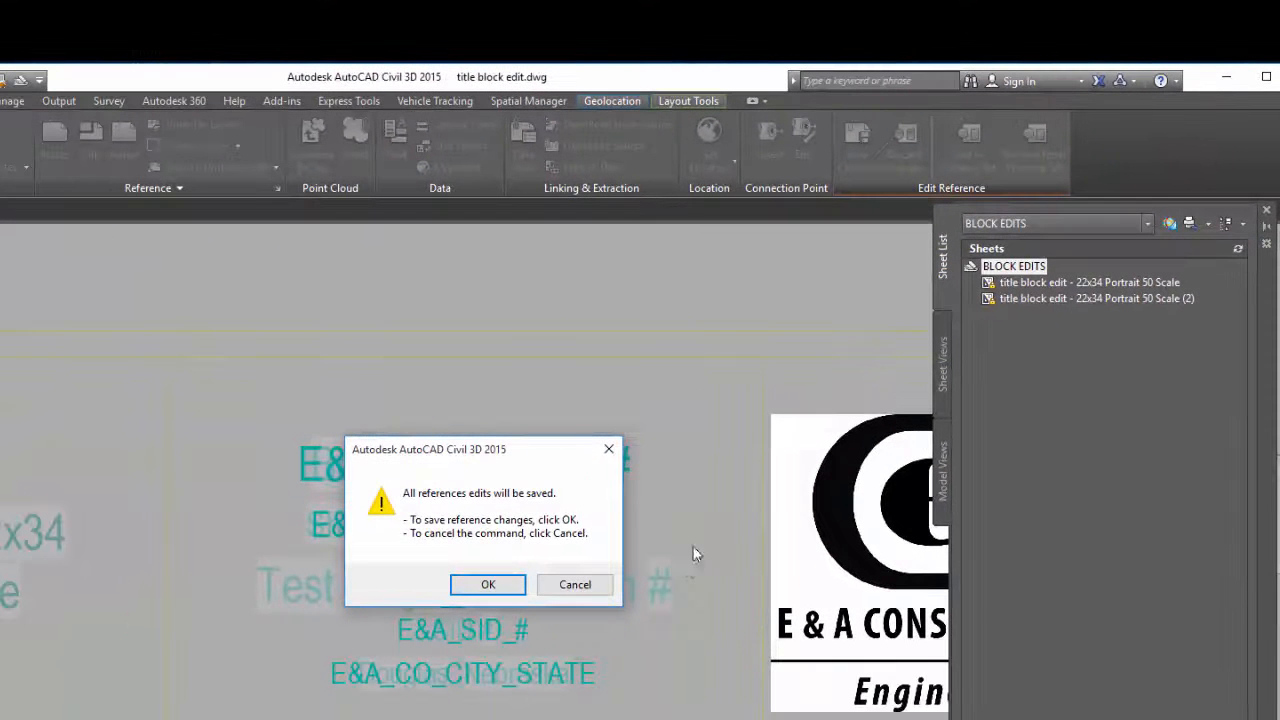
click(501, 593)
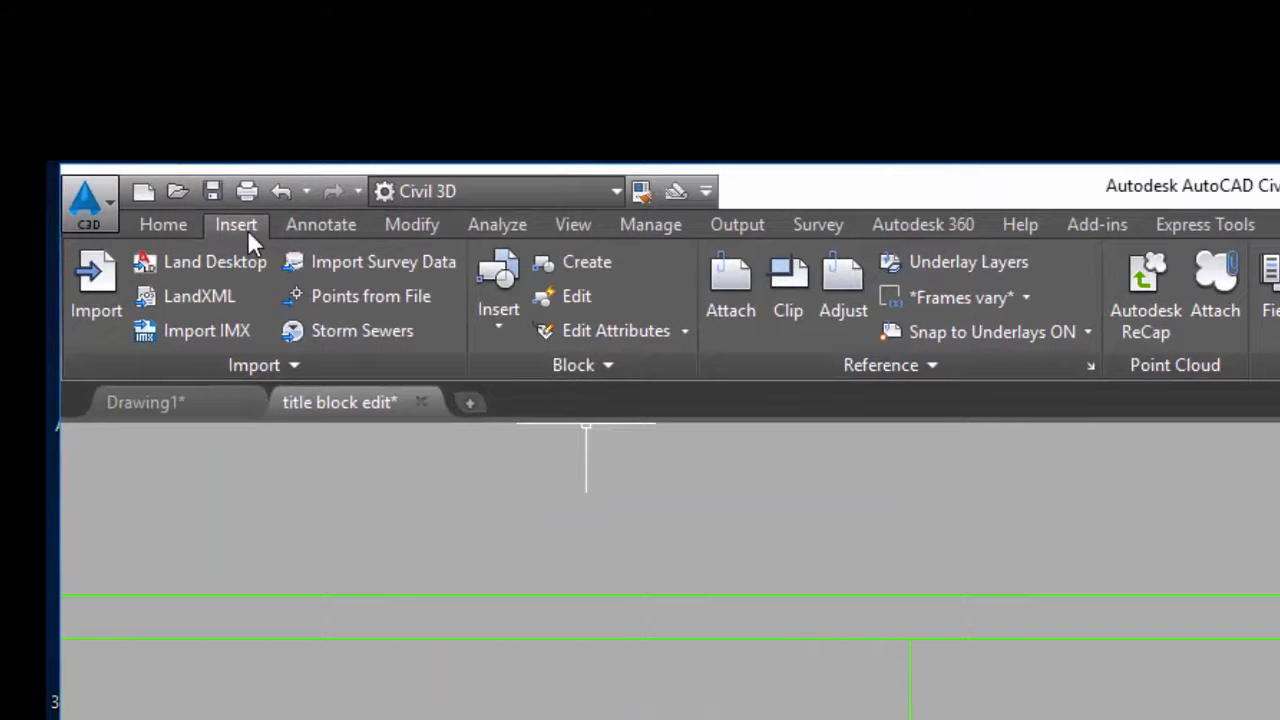
click(612, 366)
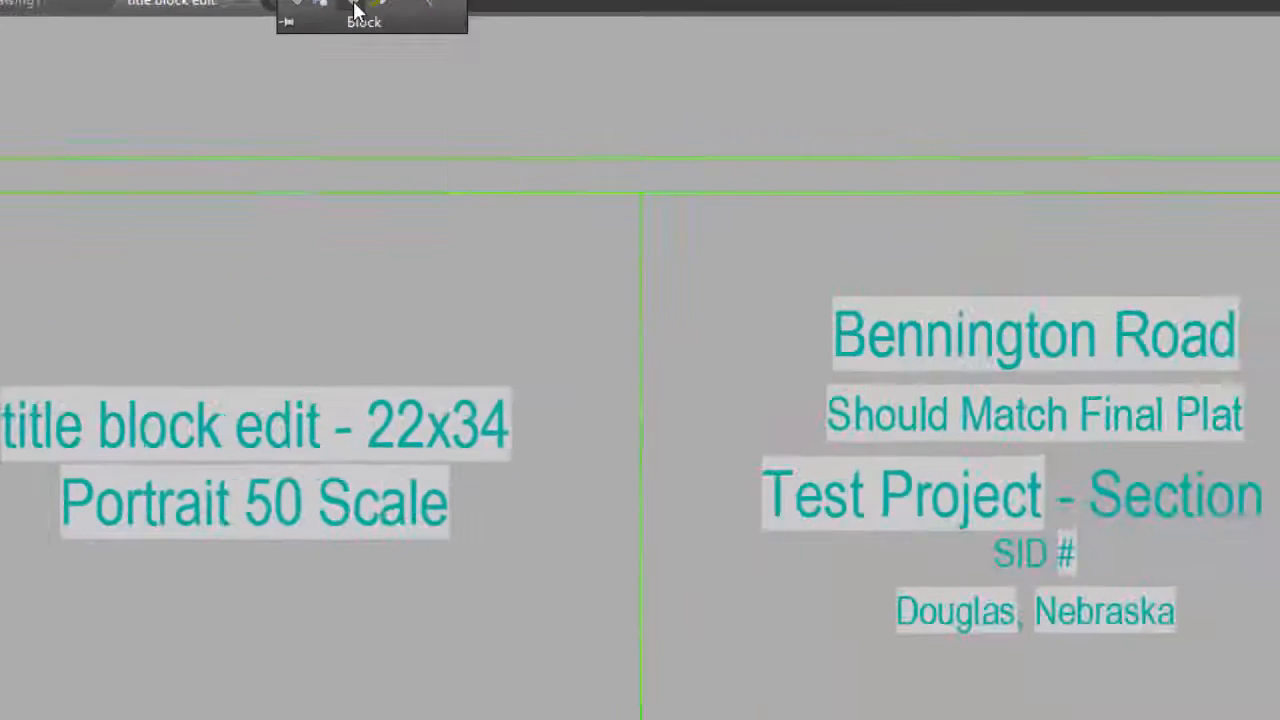
click(357, 10)
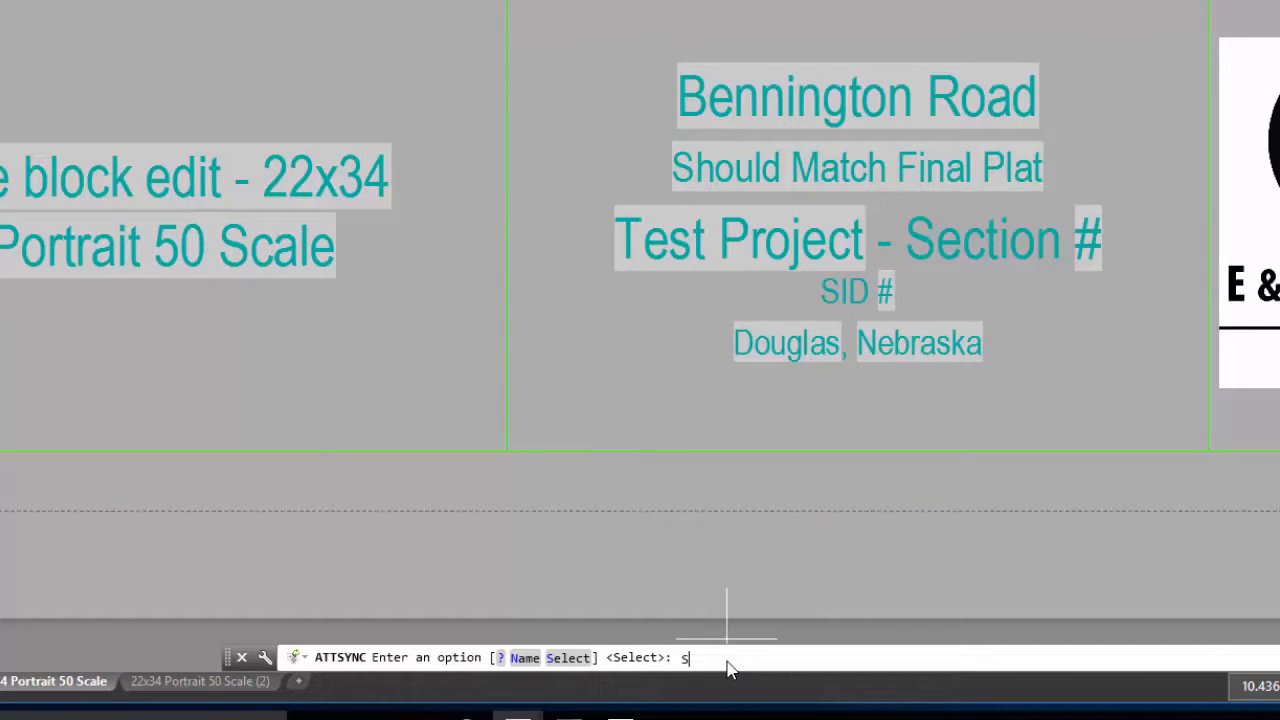
key(Return)
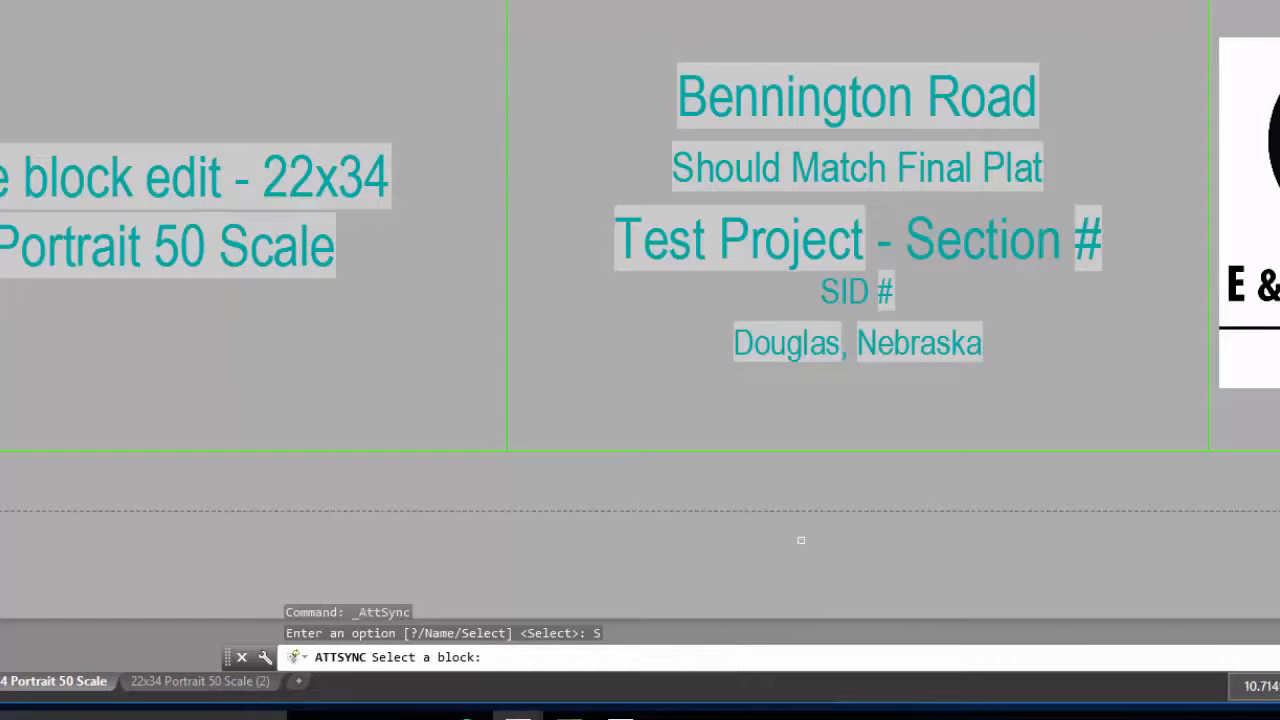
click(829, 345)
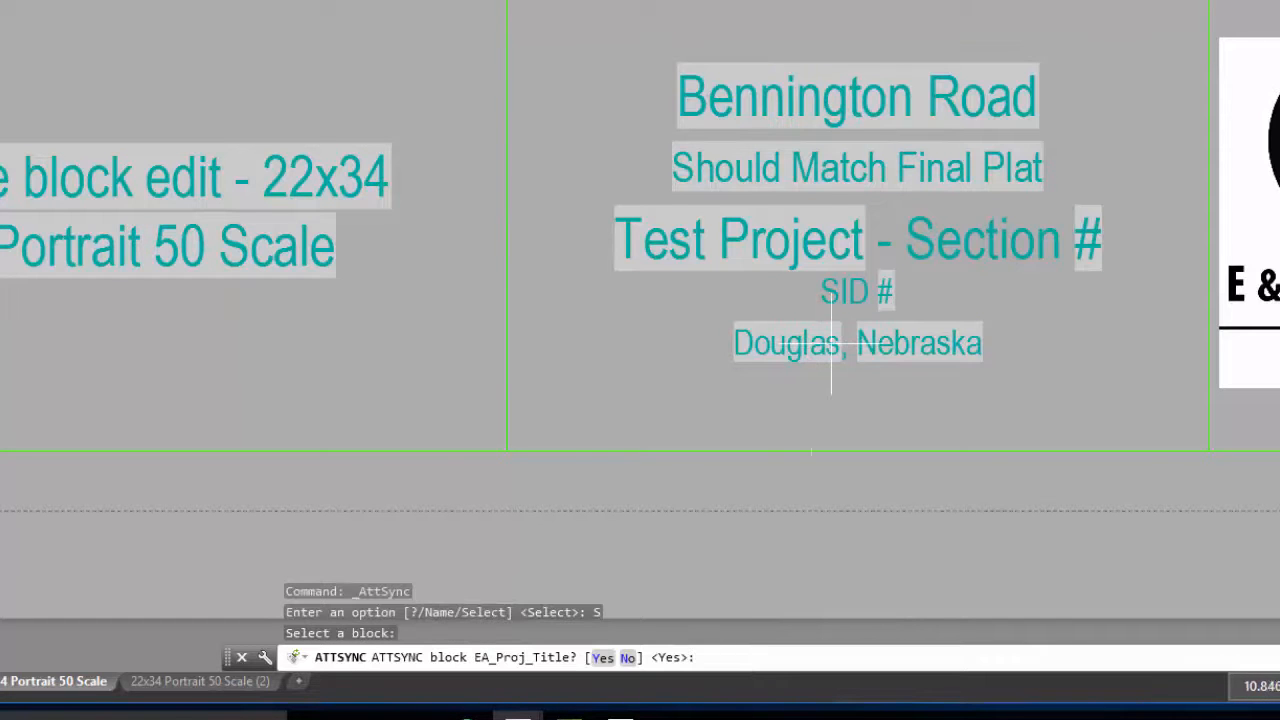
key(Return)
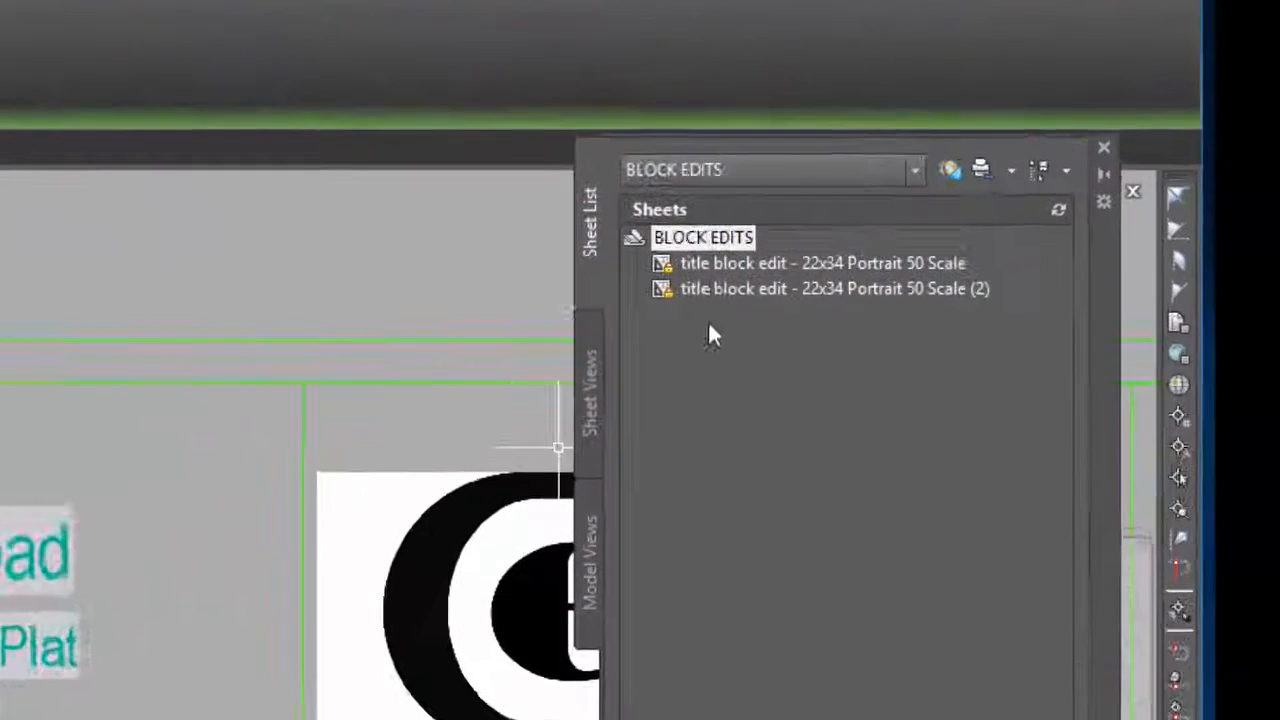
In the BLOCK EDITS sheet set properties, set the E&A Plan Type custom property to PAVING & STORM and accept
mouse_move(913, 190)
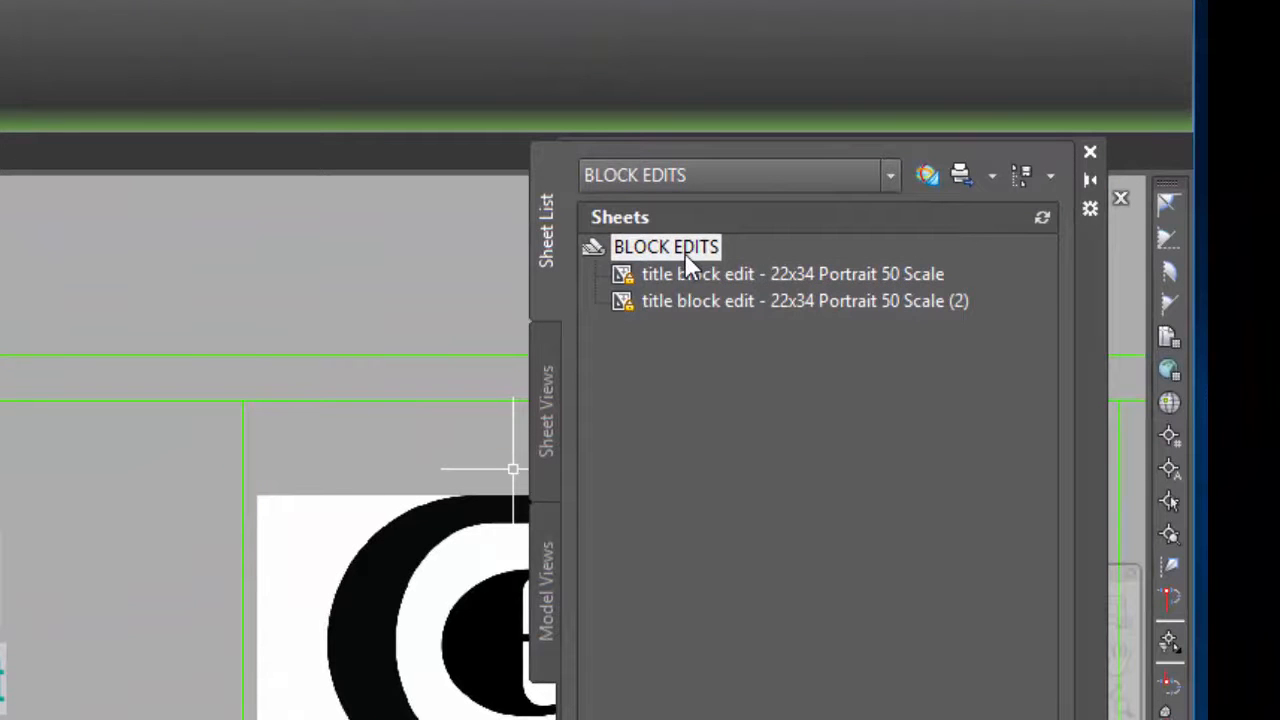
right_click(684, 252)
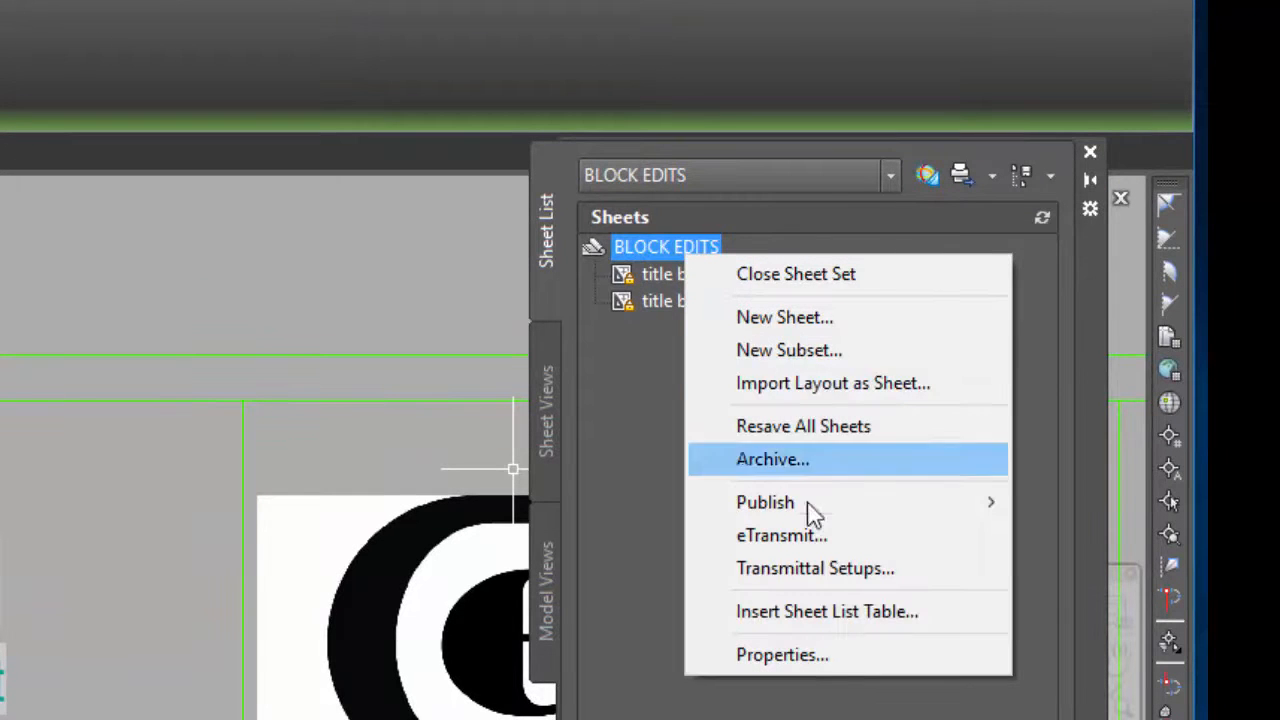
click(886, 662)
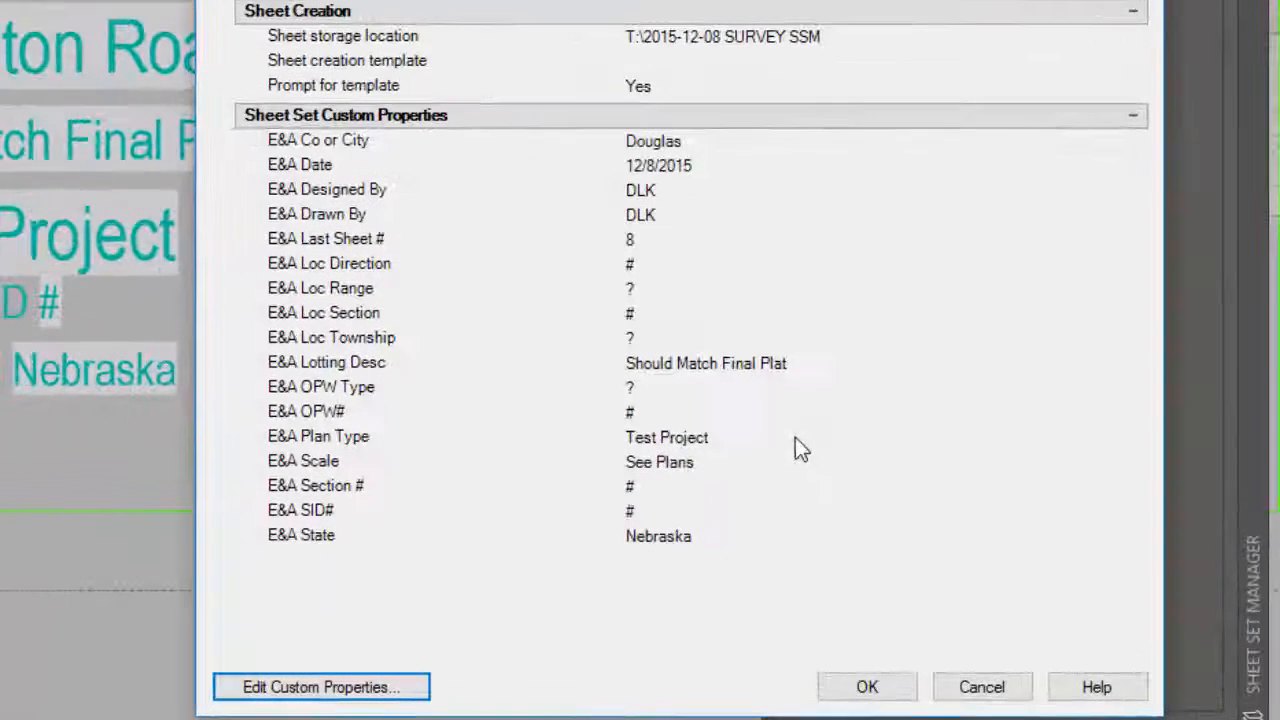
click(874, 536)
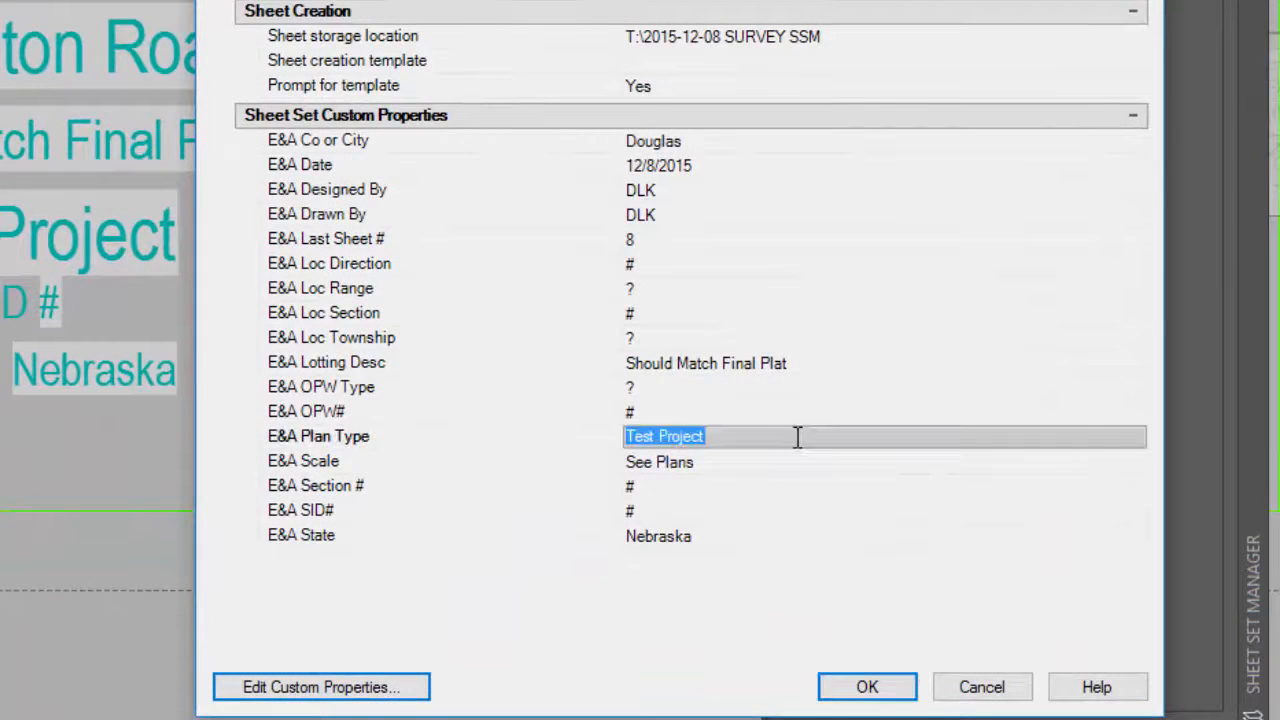
key(Delete)
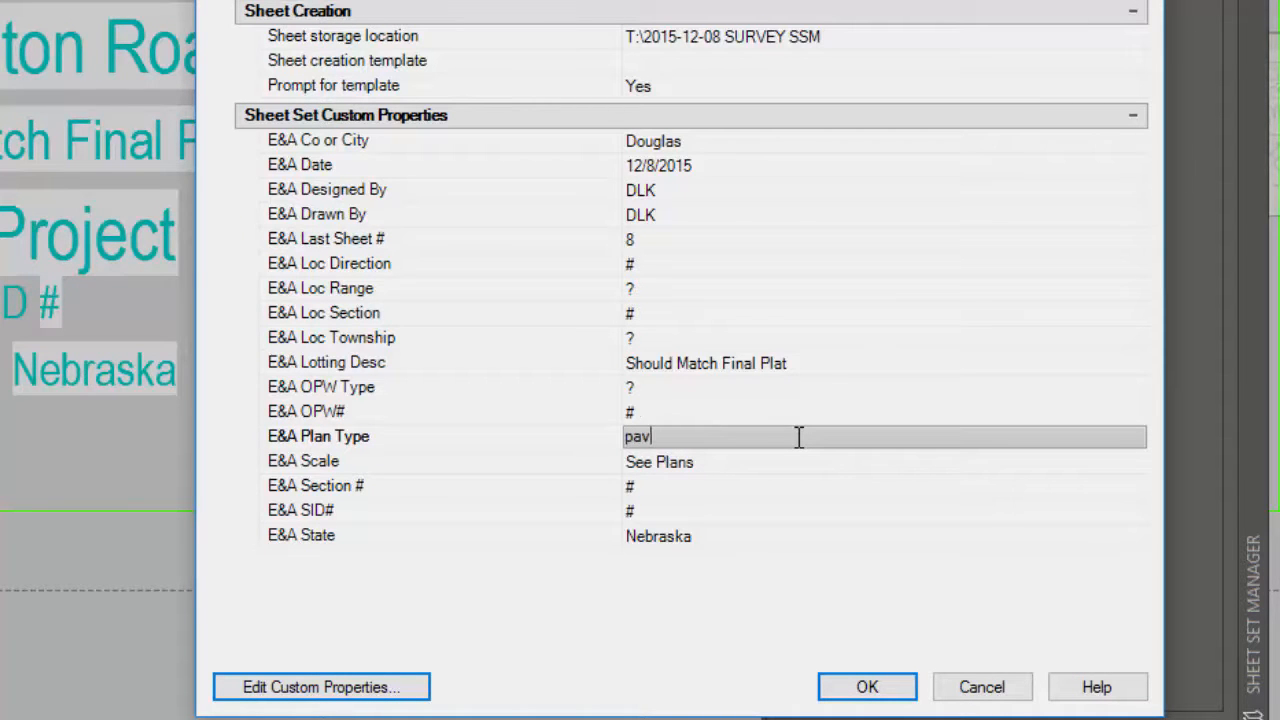
key(BackSpace)
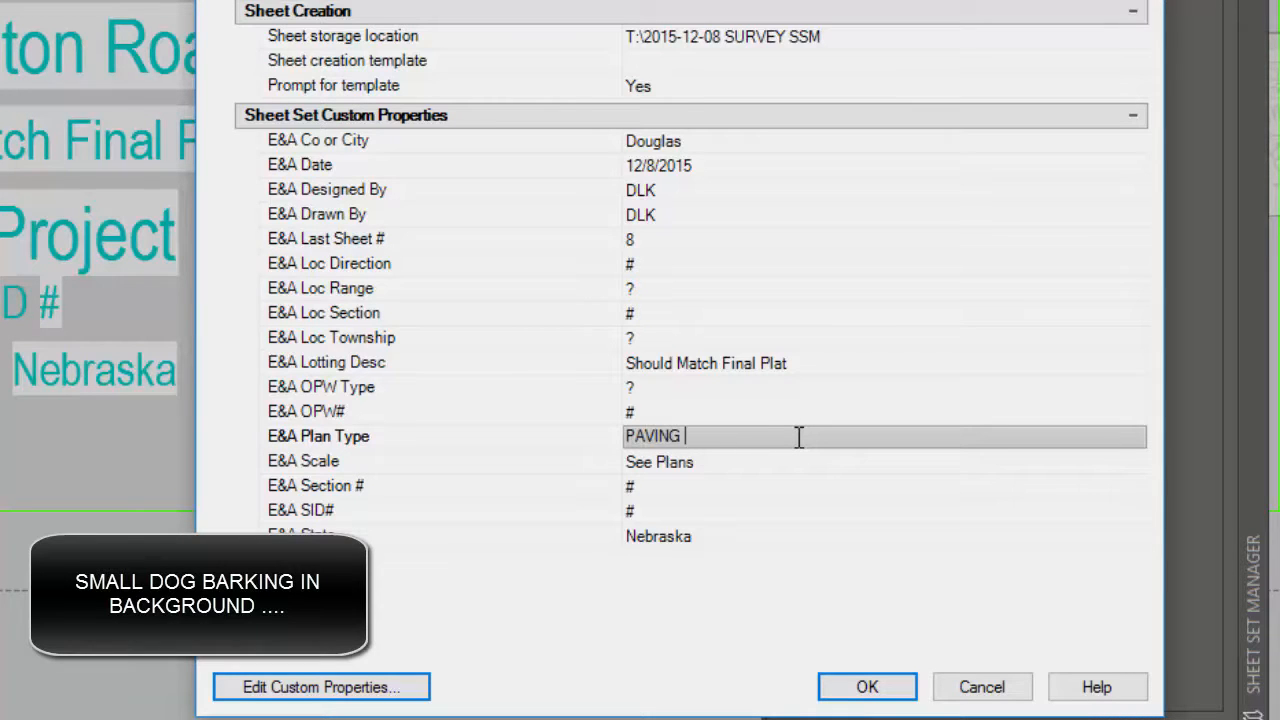
text(& STORM)
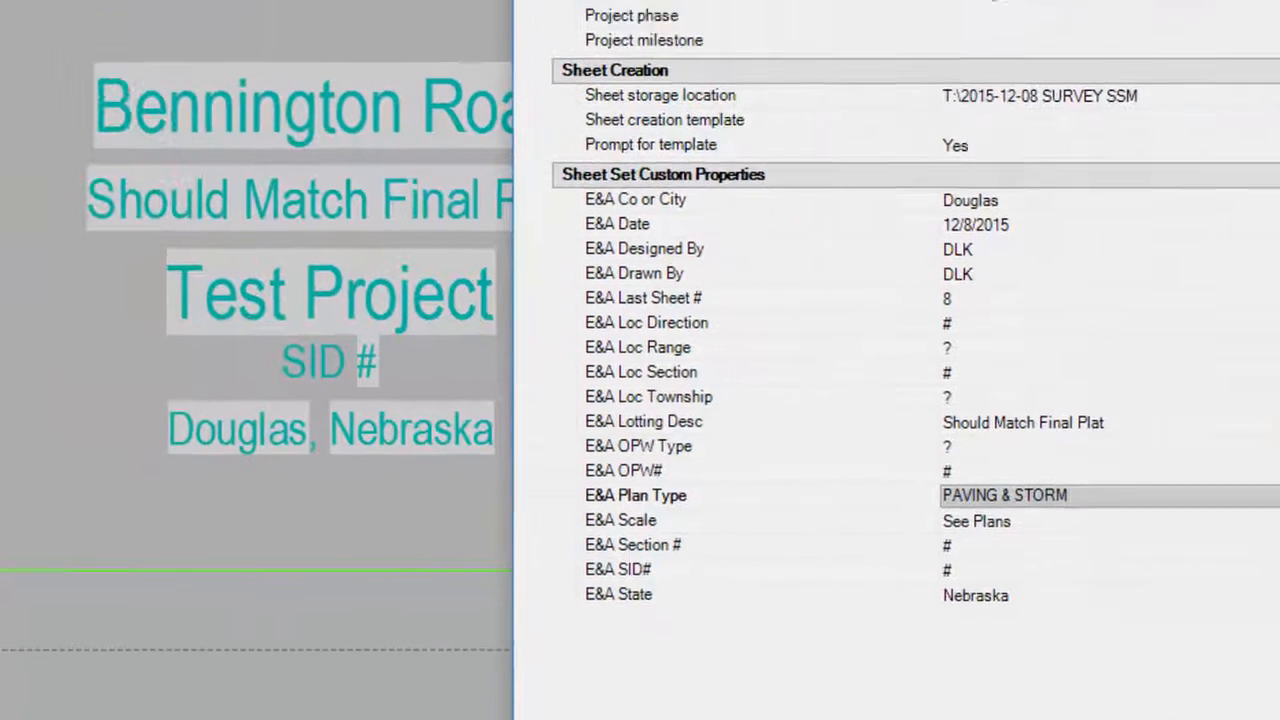
click(867, 688)
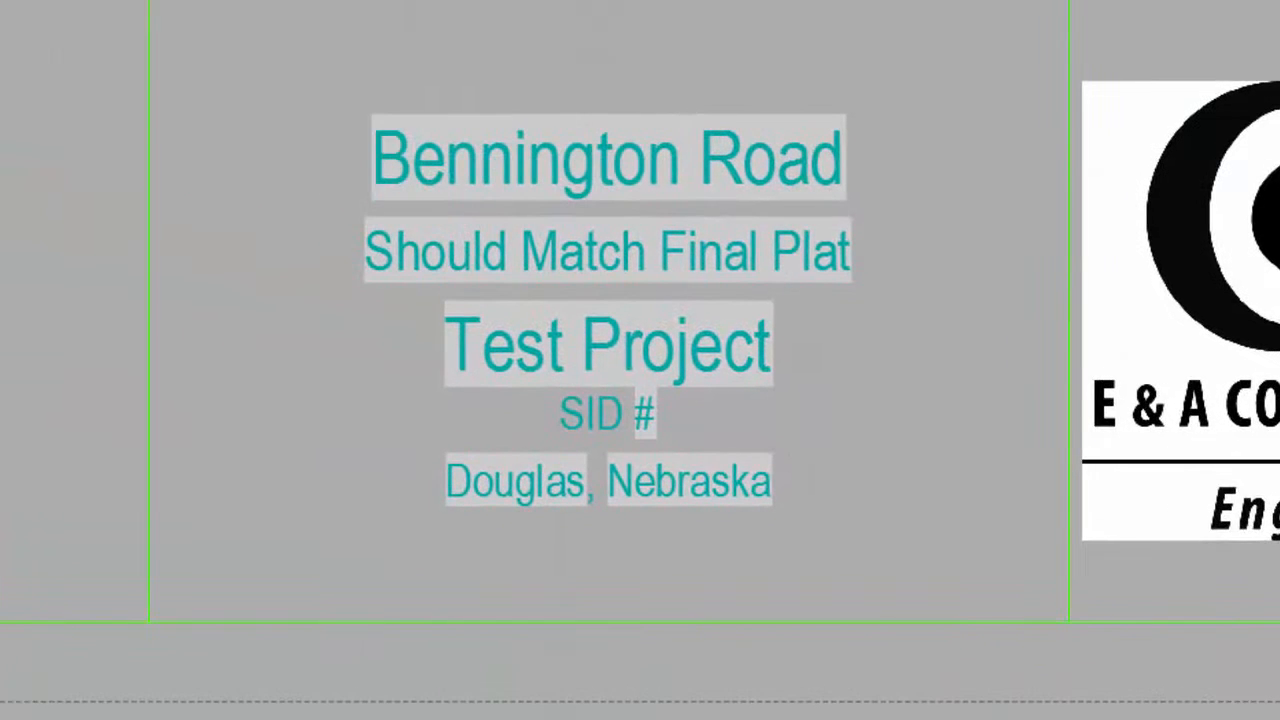
Regenerate the whole drawing with REGENALL to refresh the title block's fields
click(978, 508)
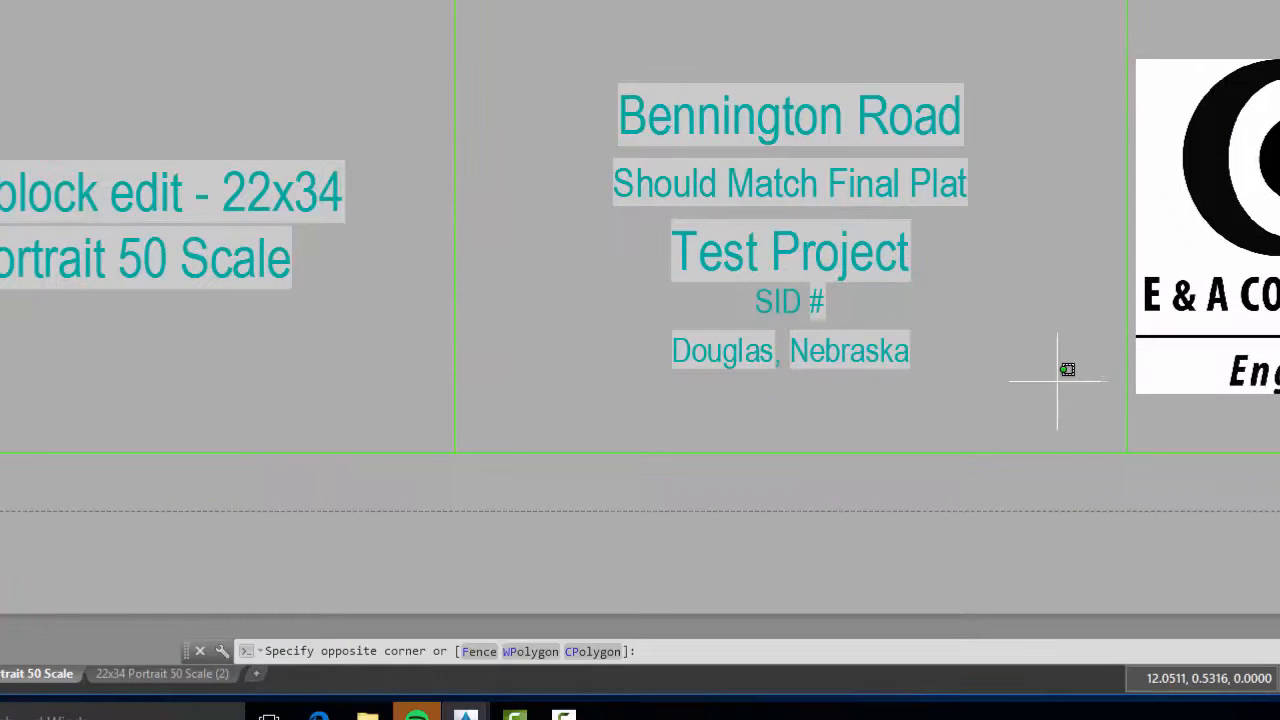
key(Escape)
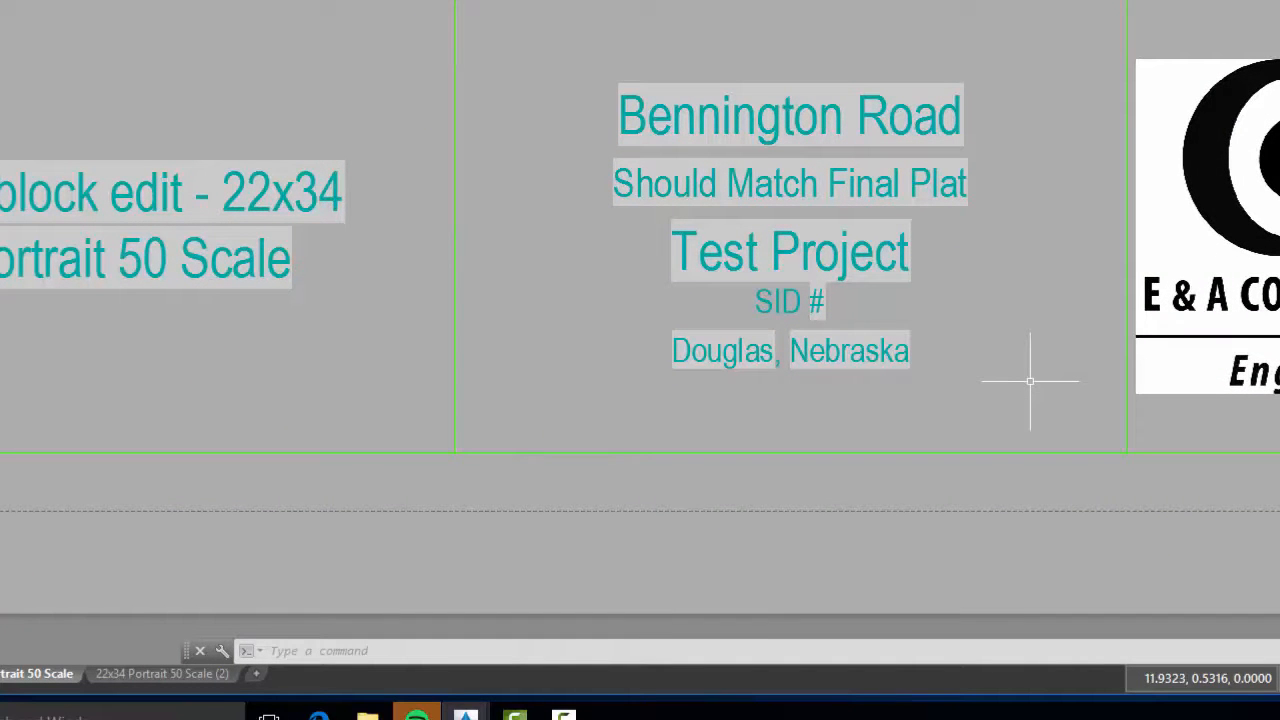
text(RE)
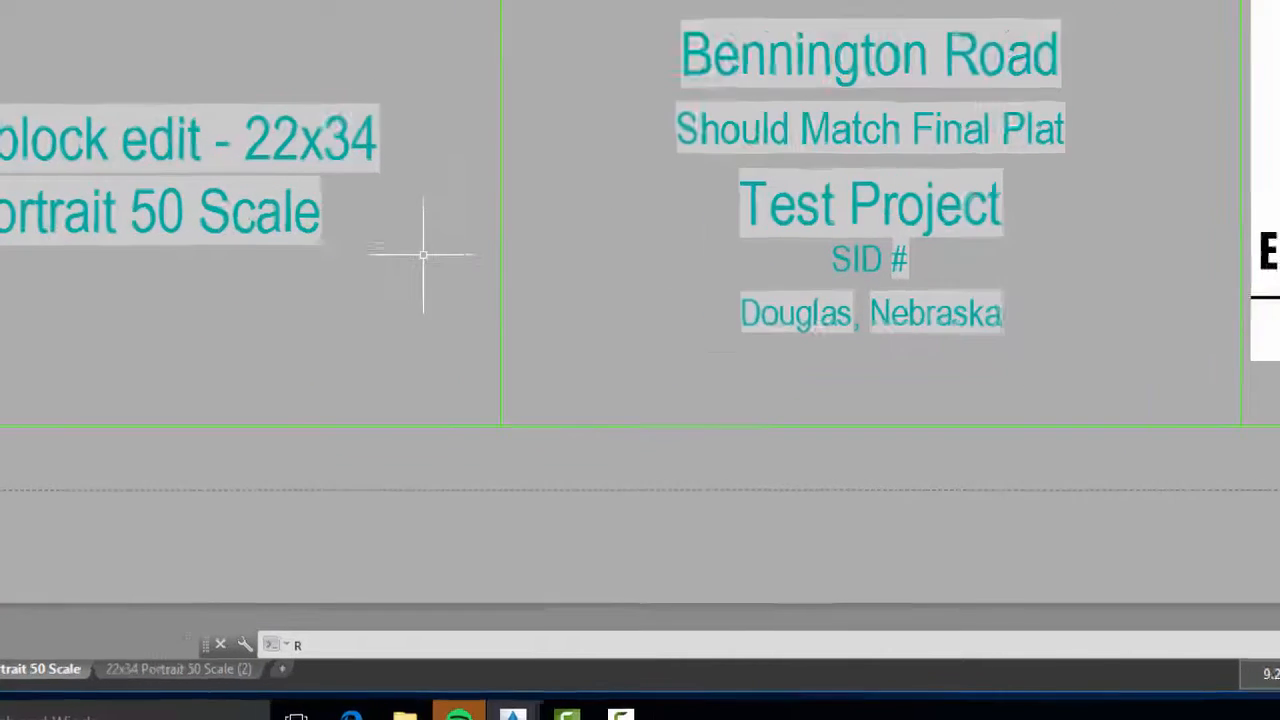
text(AKUP)
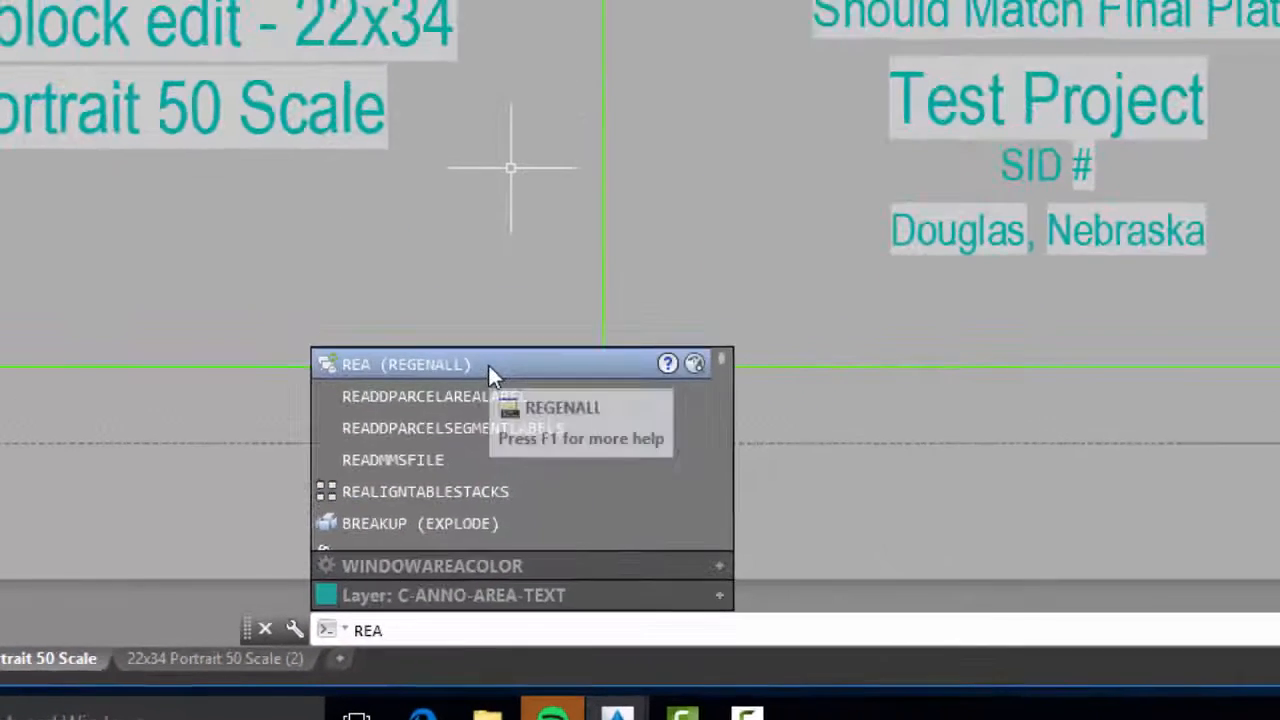
click(488, 363)
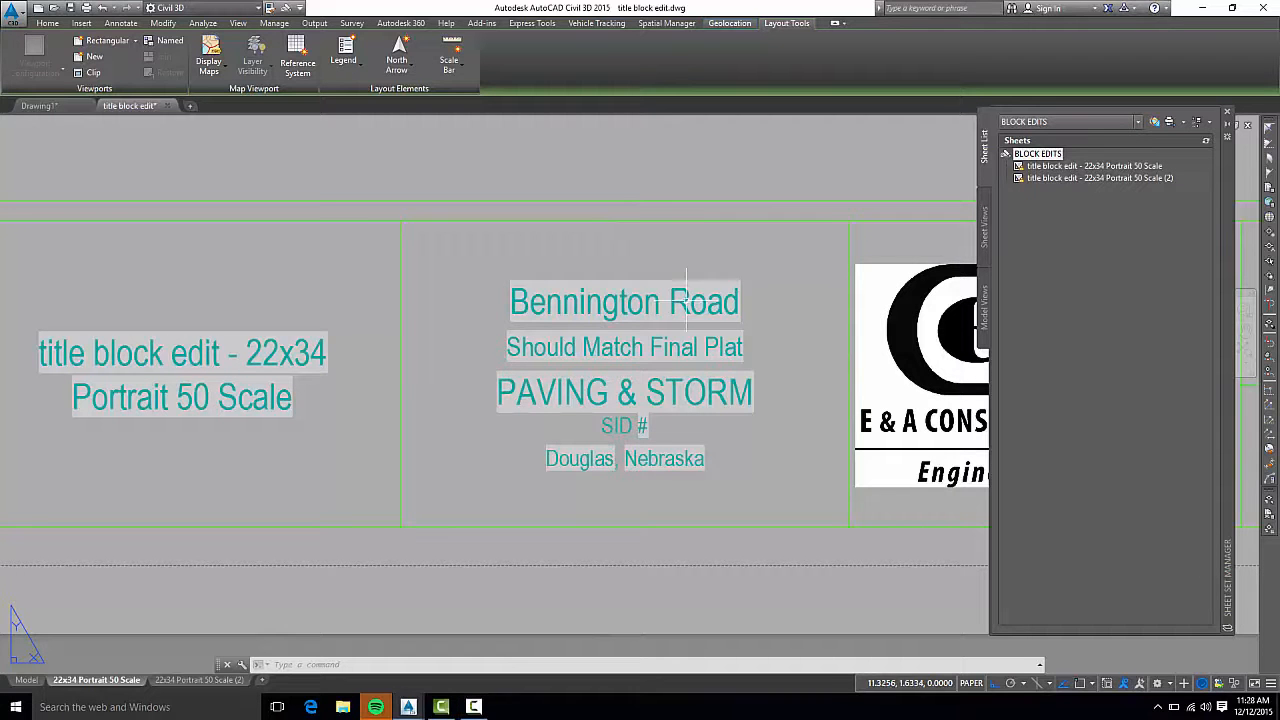
Open the project title block in the Block Editor
click(684, 302)
right_click(684, 302)
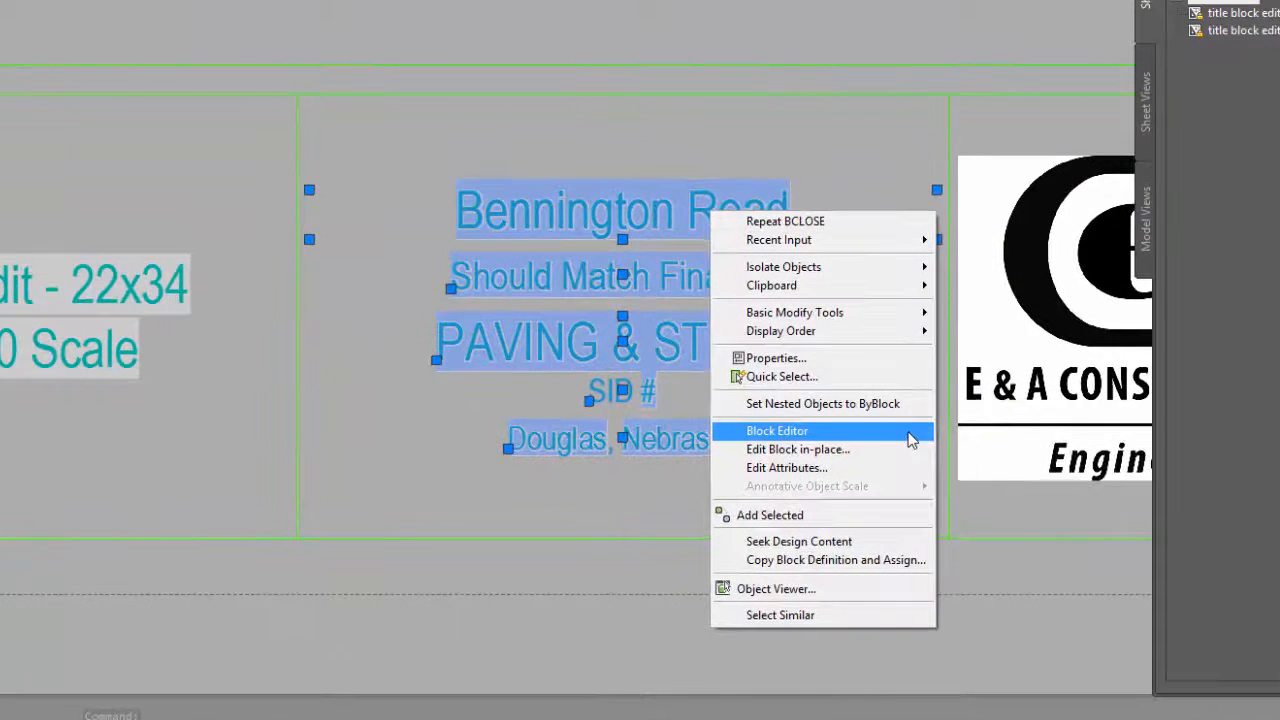
click(910, 434)
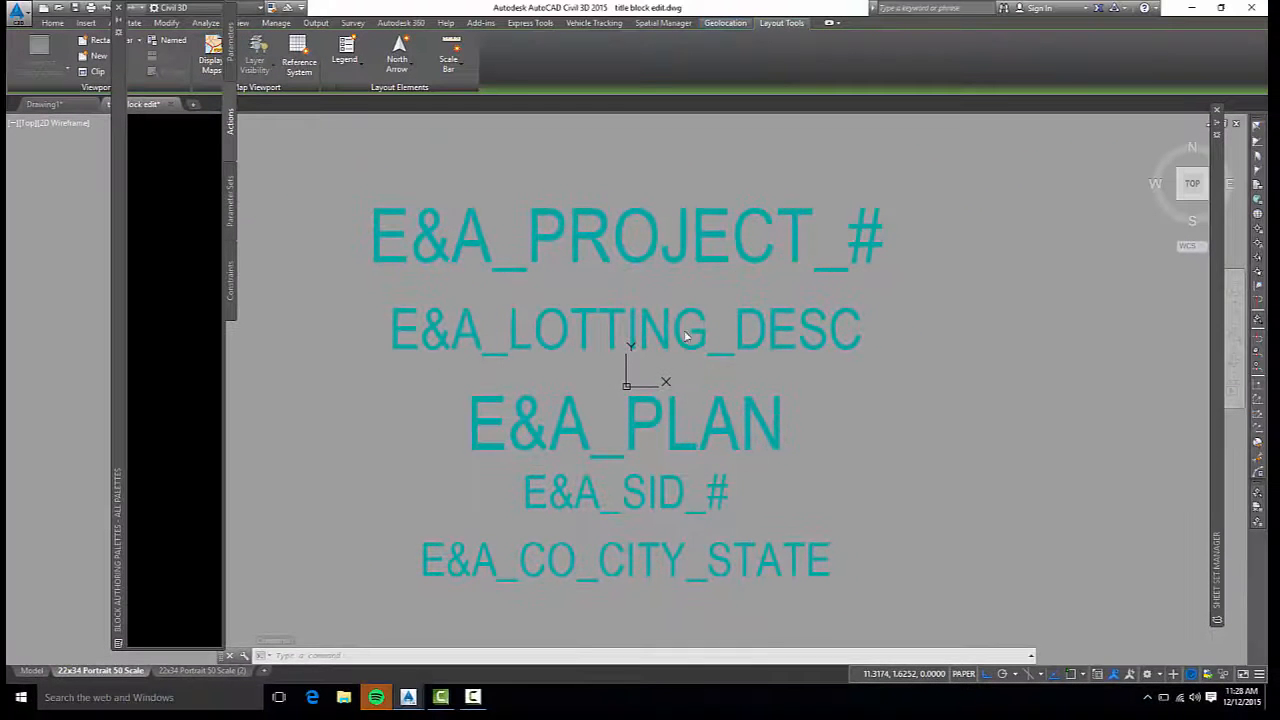
Set the Multiple lines property of the E&A_PLAN attribute definition to Yes and dismiss its properties
click(785, 412)
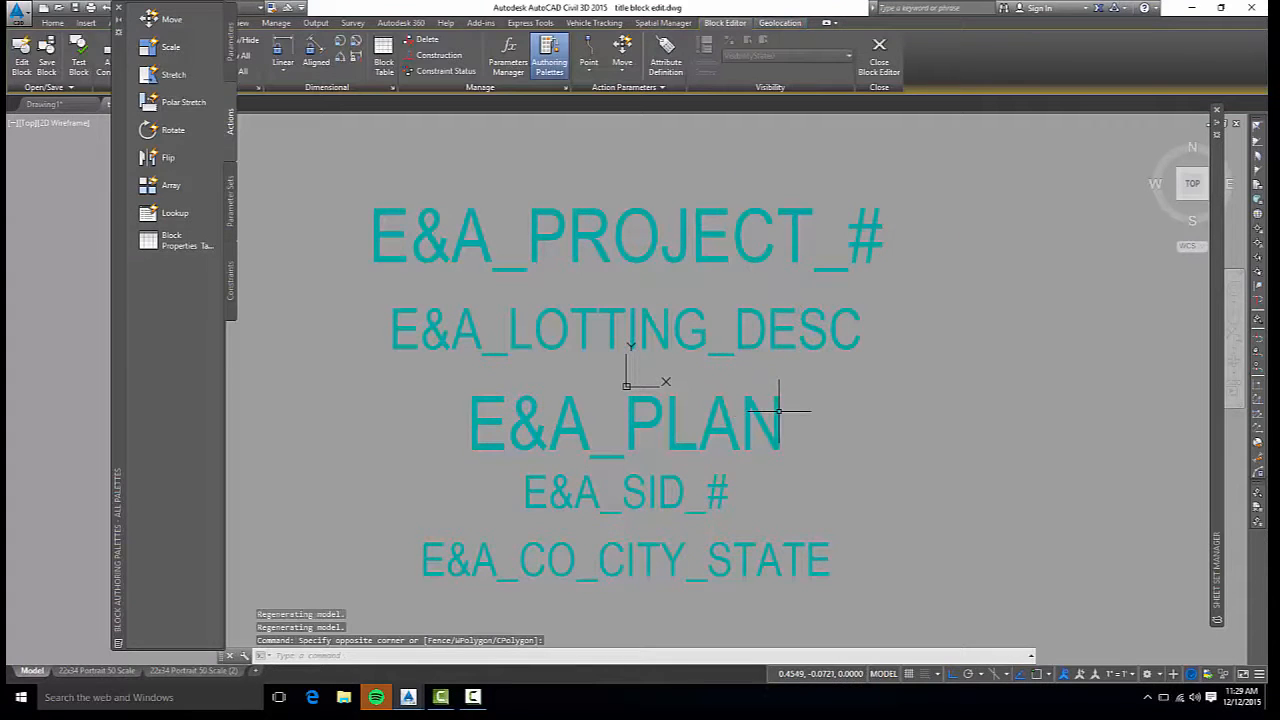
click(772, 410)
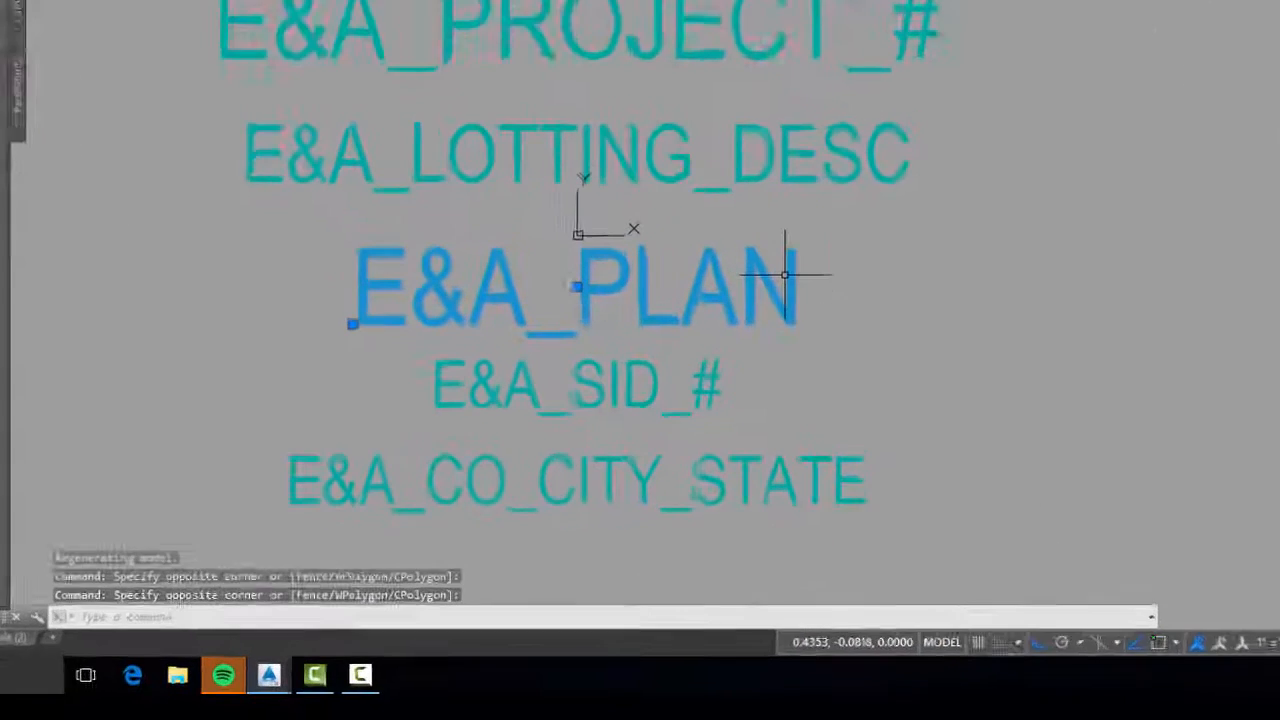
right_click(773, 407)
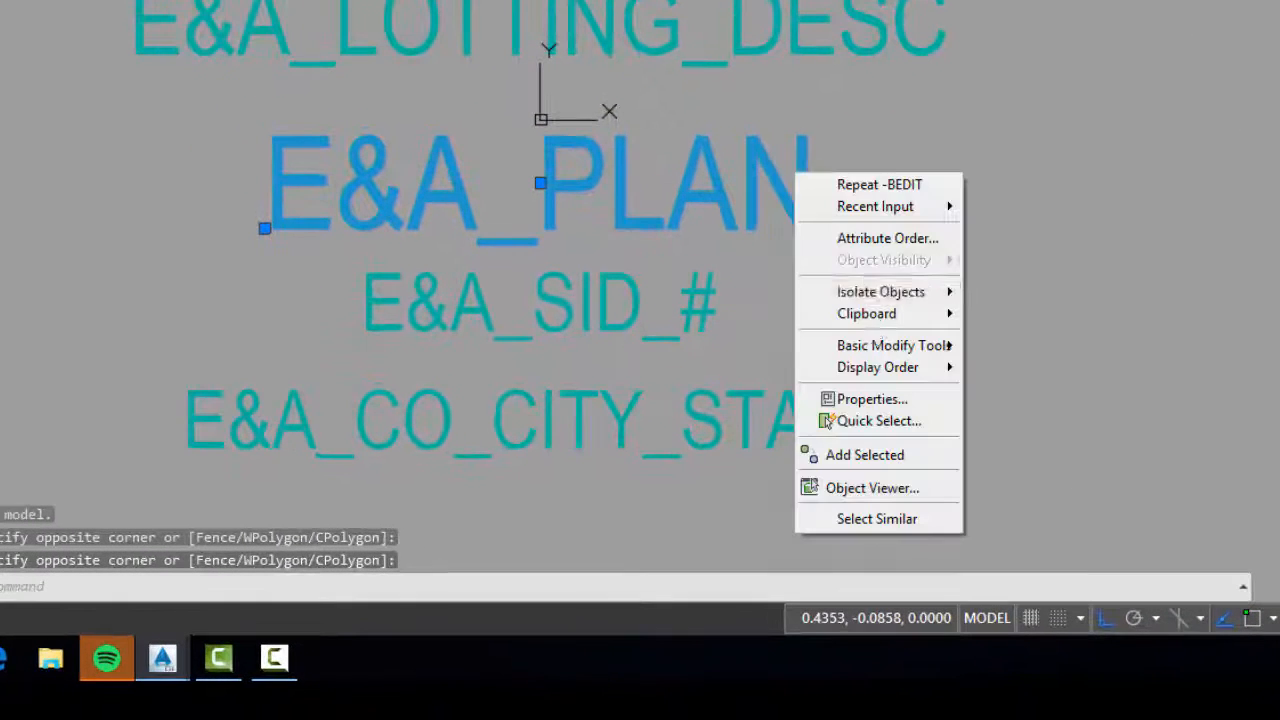
click(950, 400)
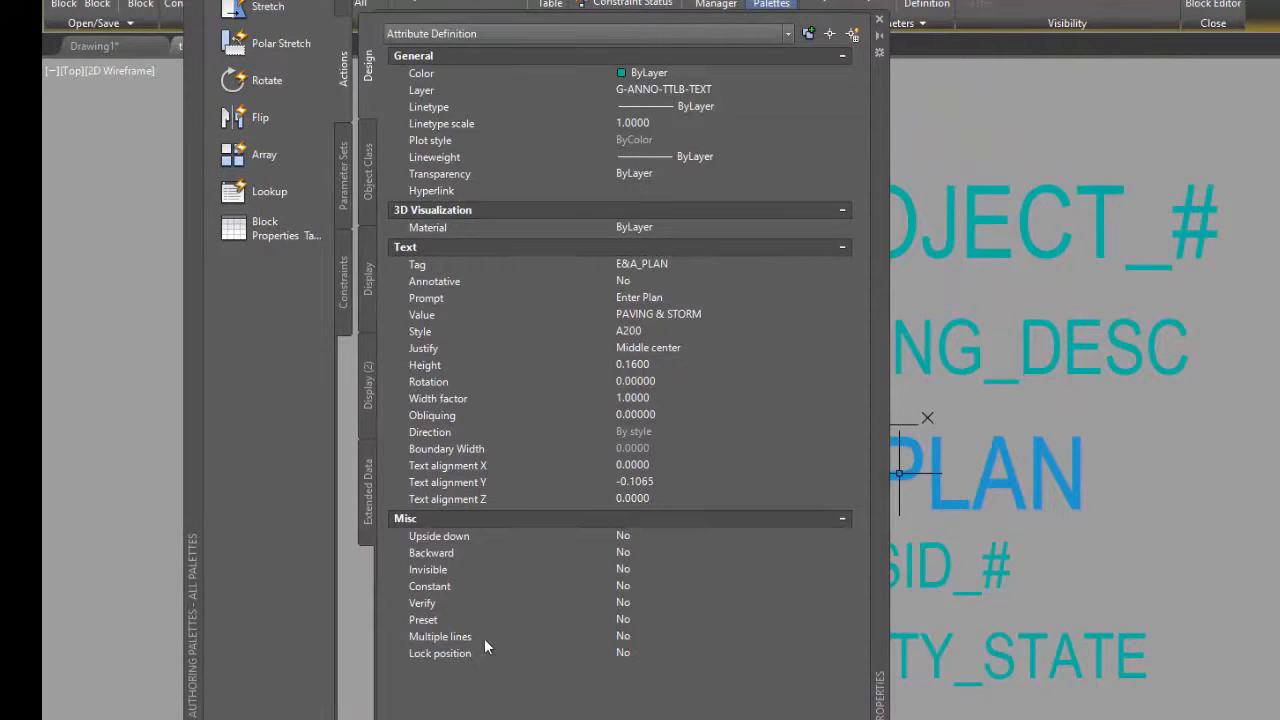
click(708, 637)
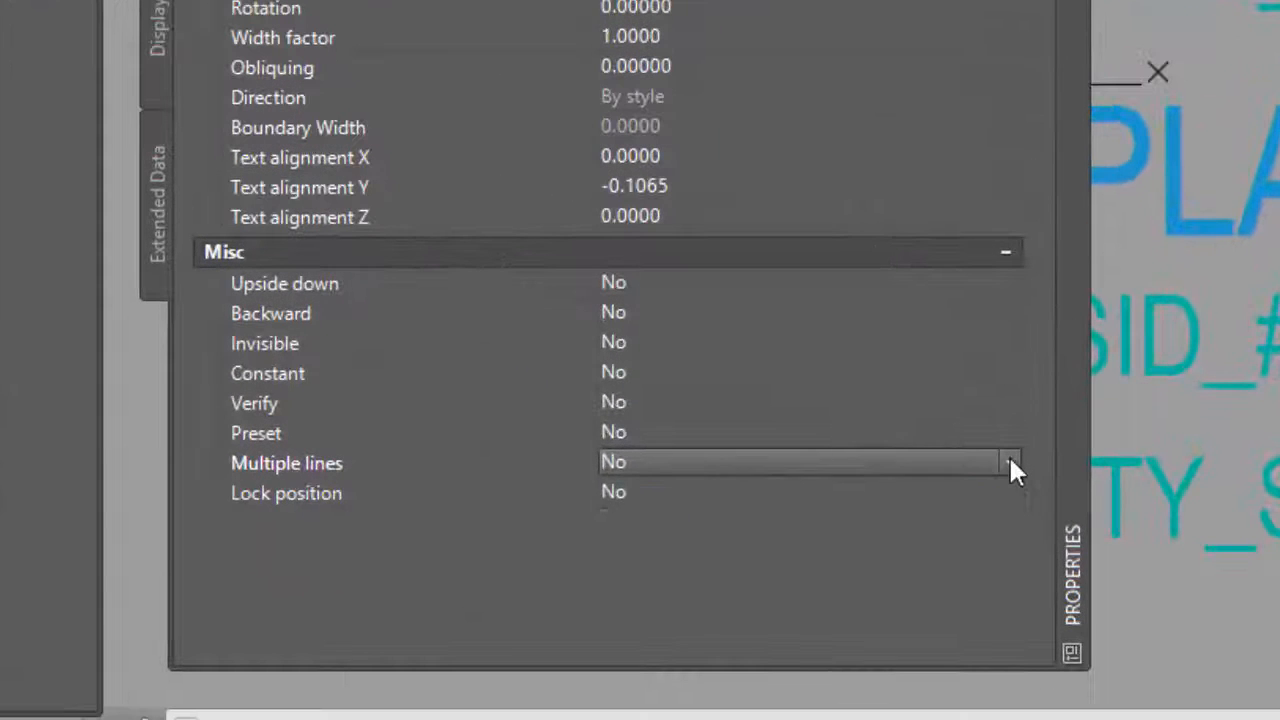
click(976, 497)
click(790, 486)
click(803, 491)
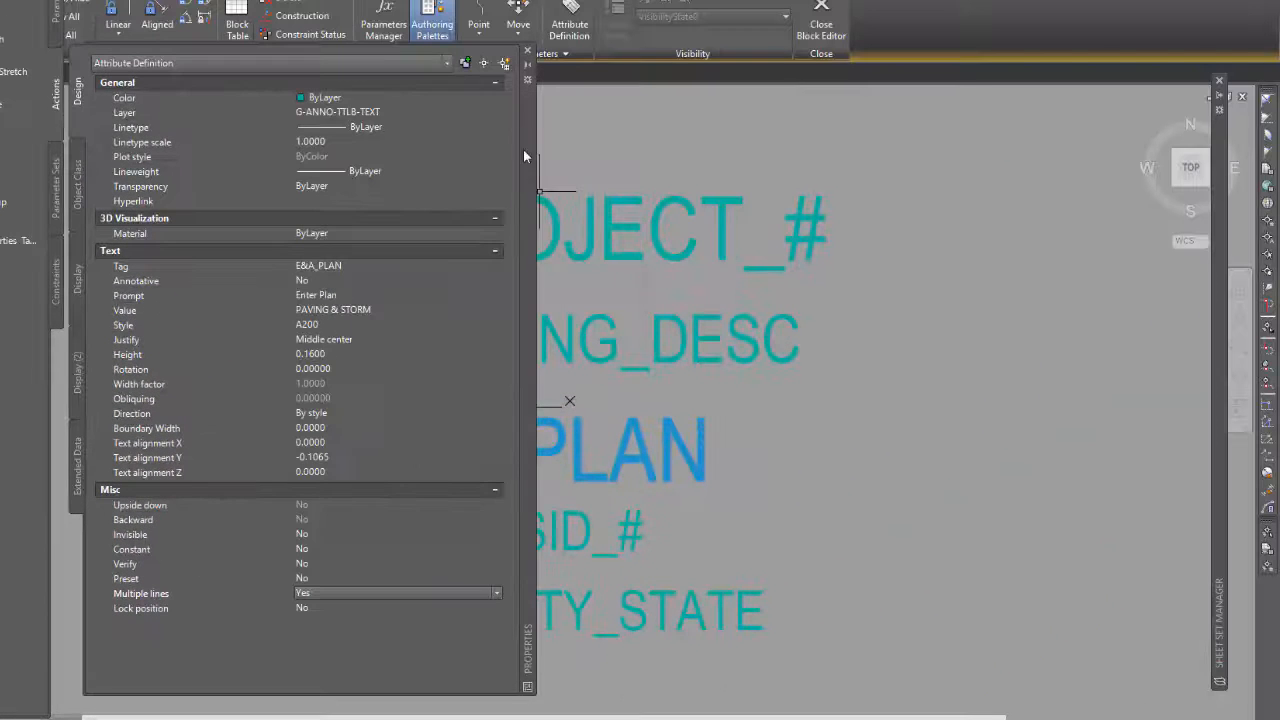
click(528, 52)
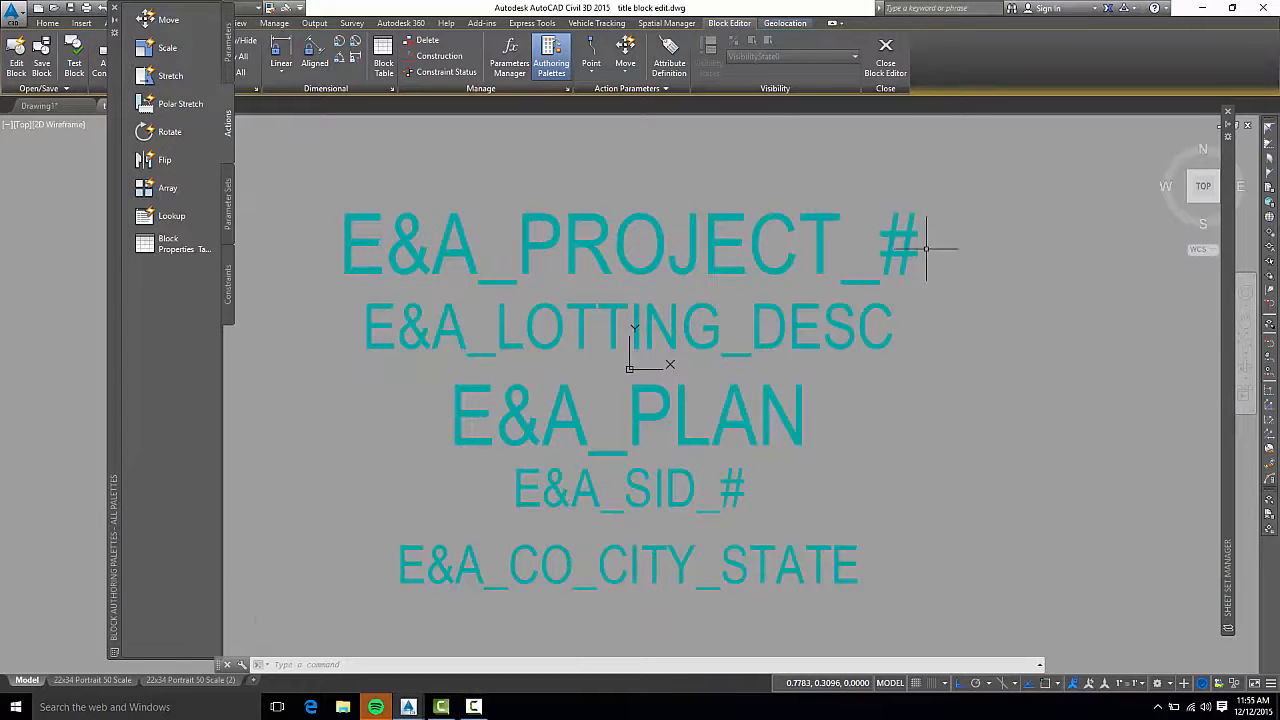
Set the justification of the E&A_PROJECT_#, E&A_LOTTING_DESC and E&A_PLAN attributes to Bottom center and dismiss their properties
click(945, 229)
click(805, 410)
right_click(826, 375)
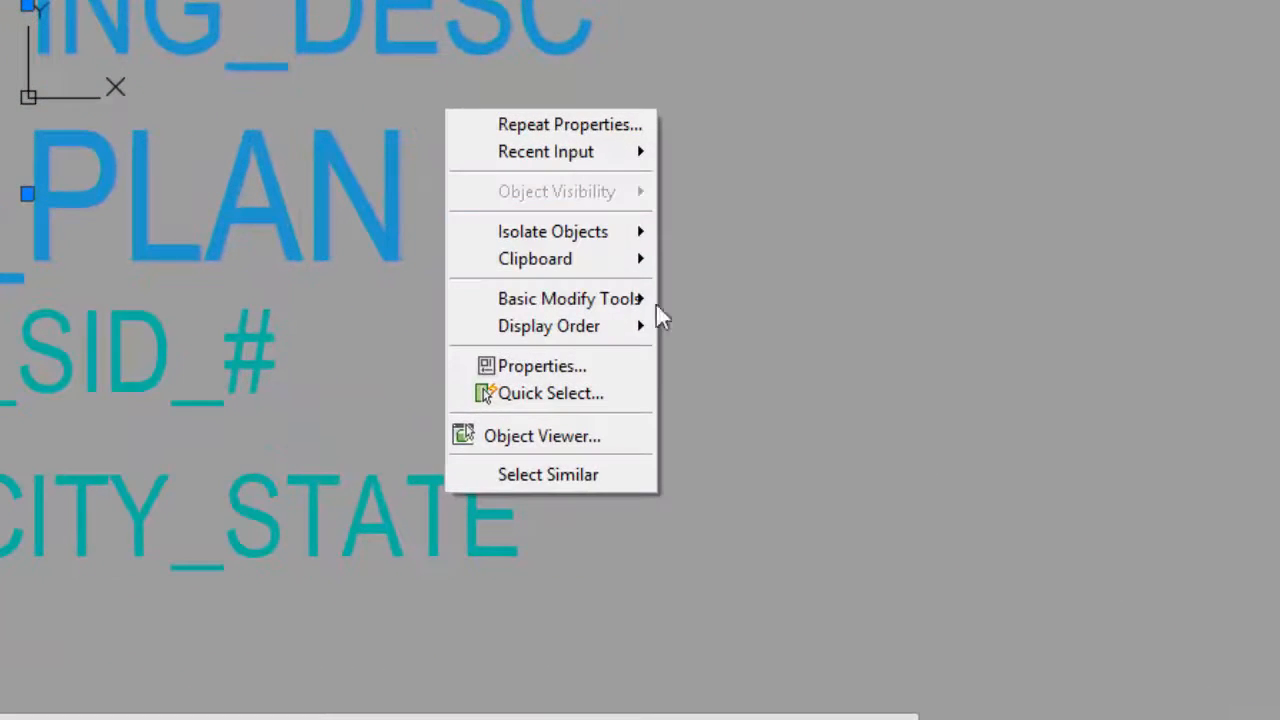
click(614, 368)
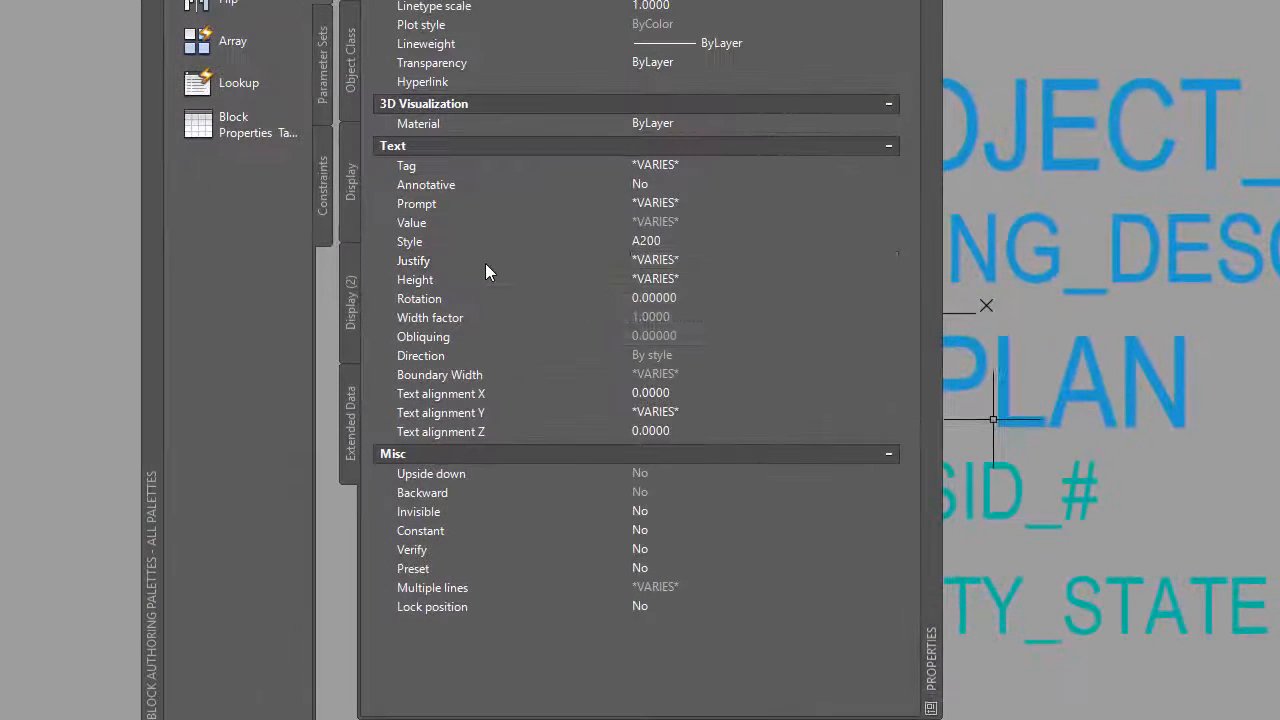
click(385, 284)
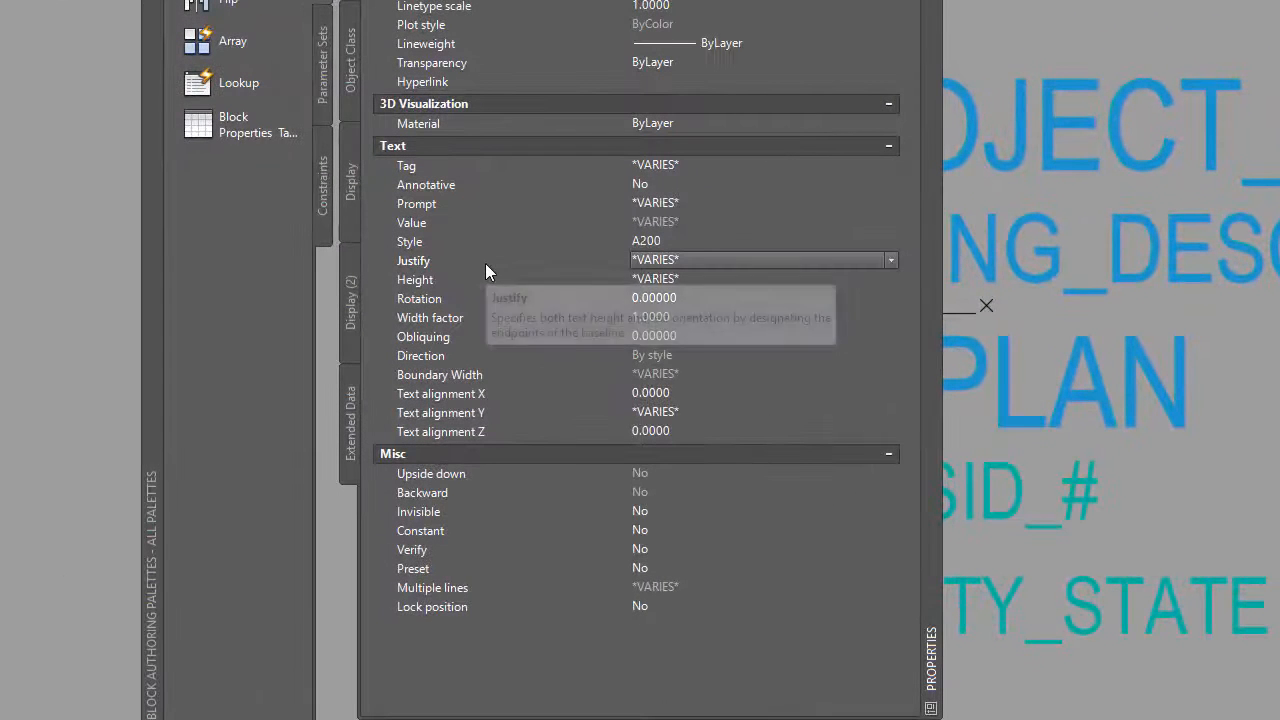
click(889, 261)
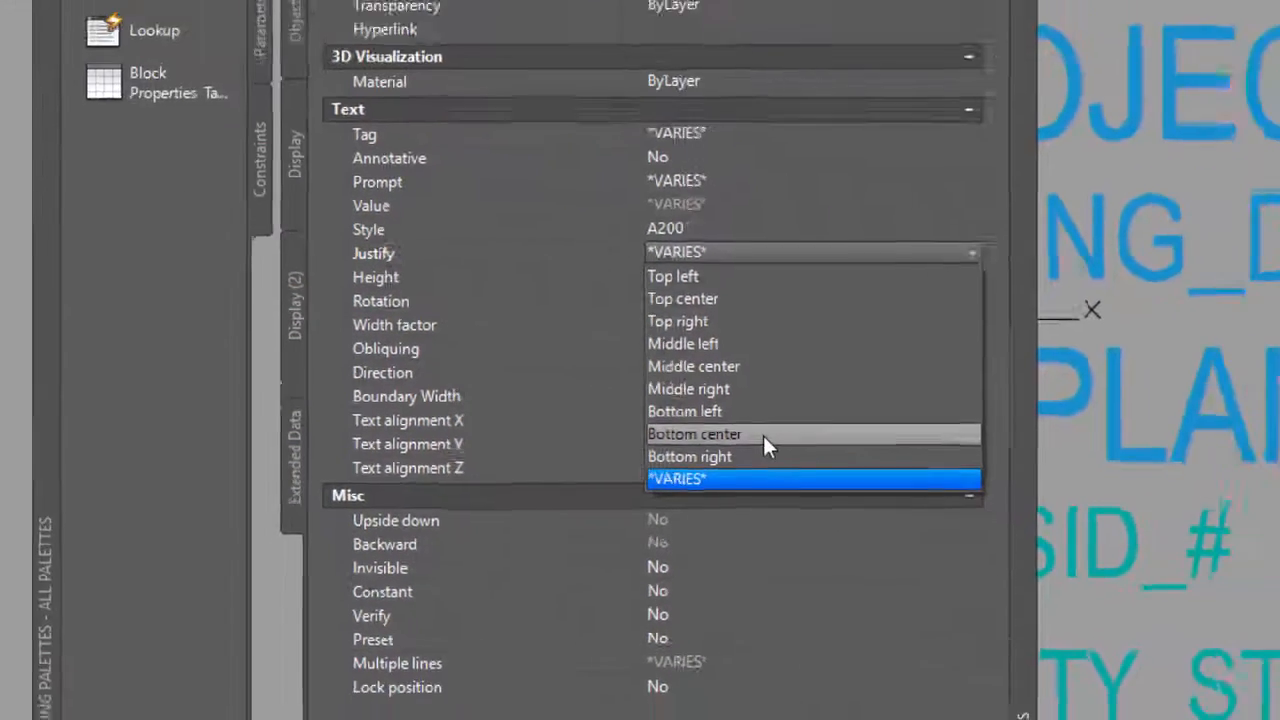
click(763, 435)
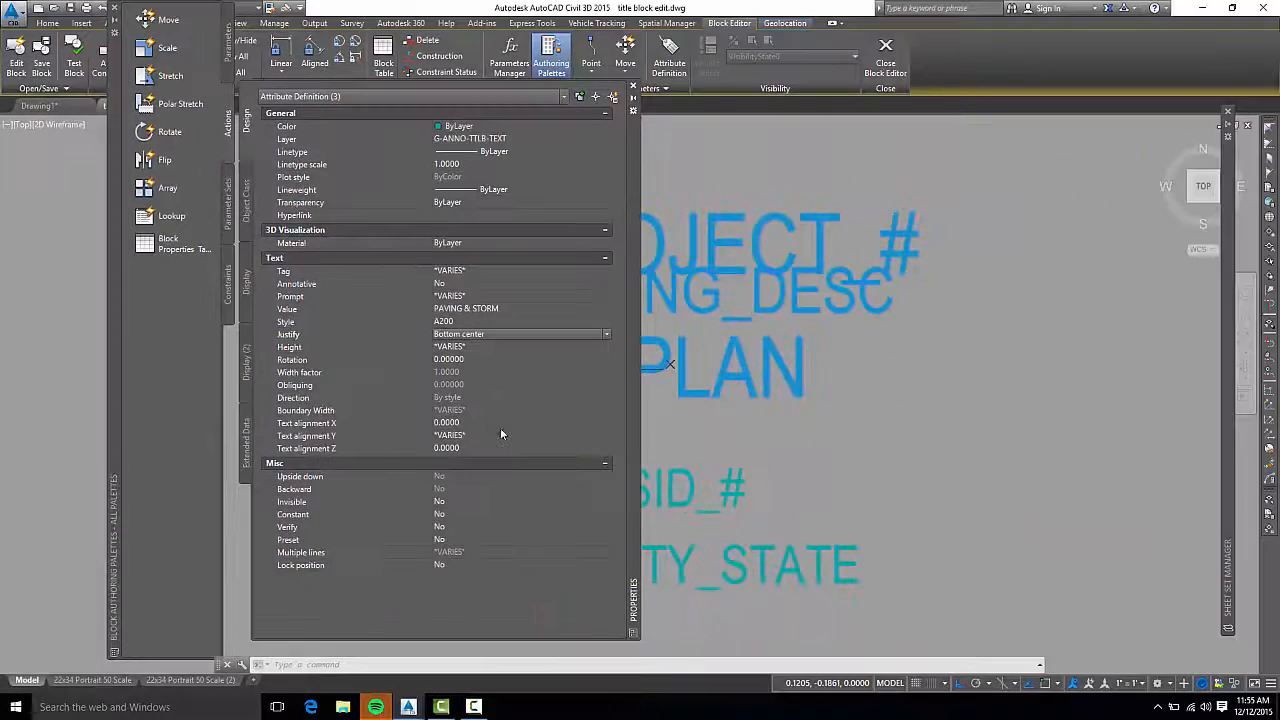
click(633, 88)
Move the three bottom-centered attributes straight down about 0.1 units toward E&A_SID_#
text(m)
key(Return)
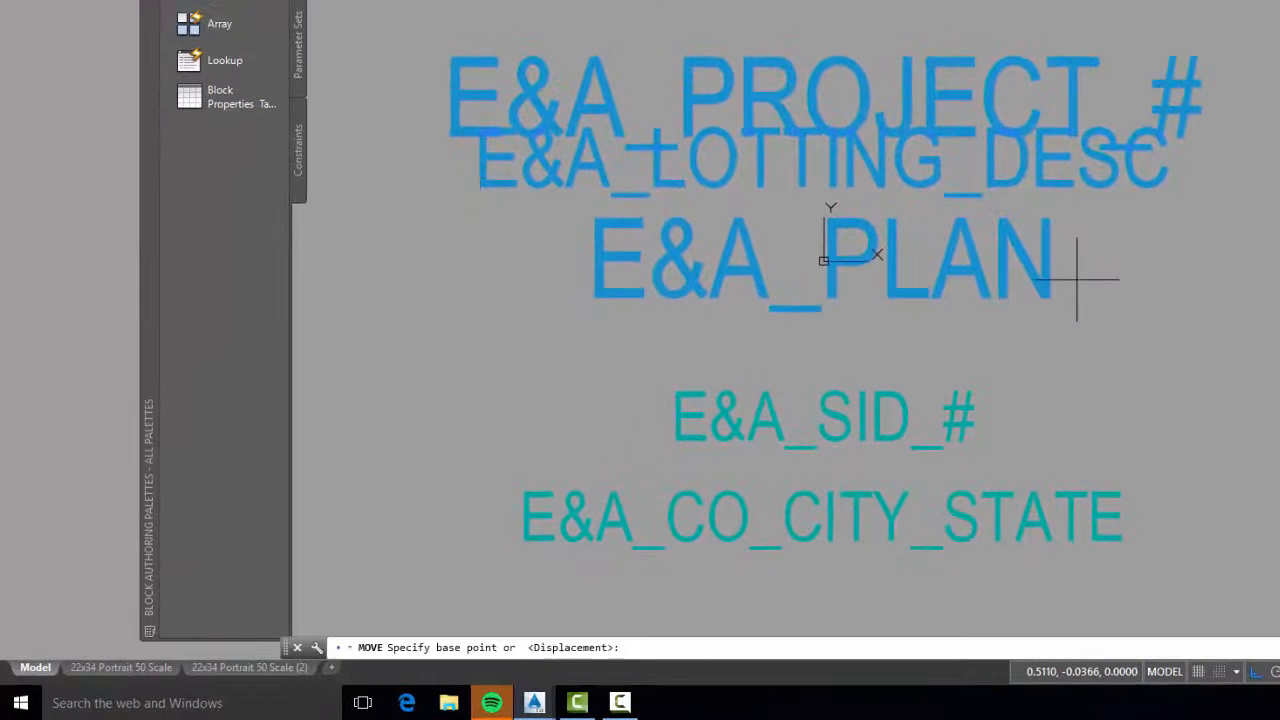
click(1130, 232)
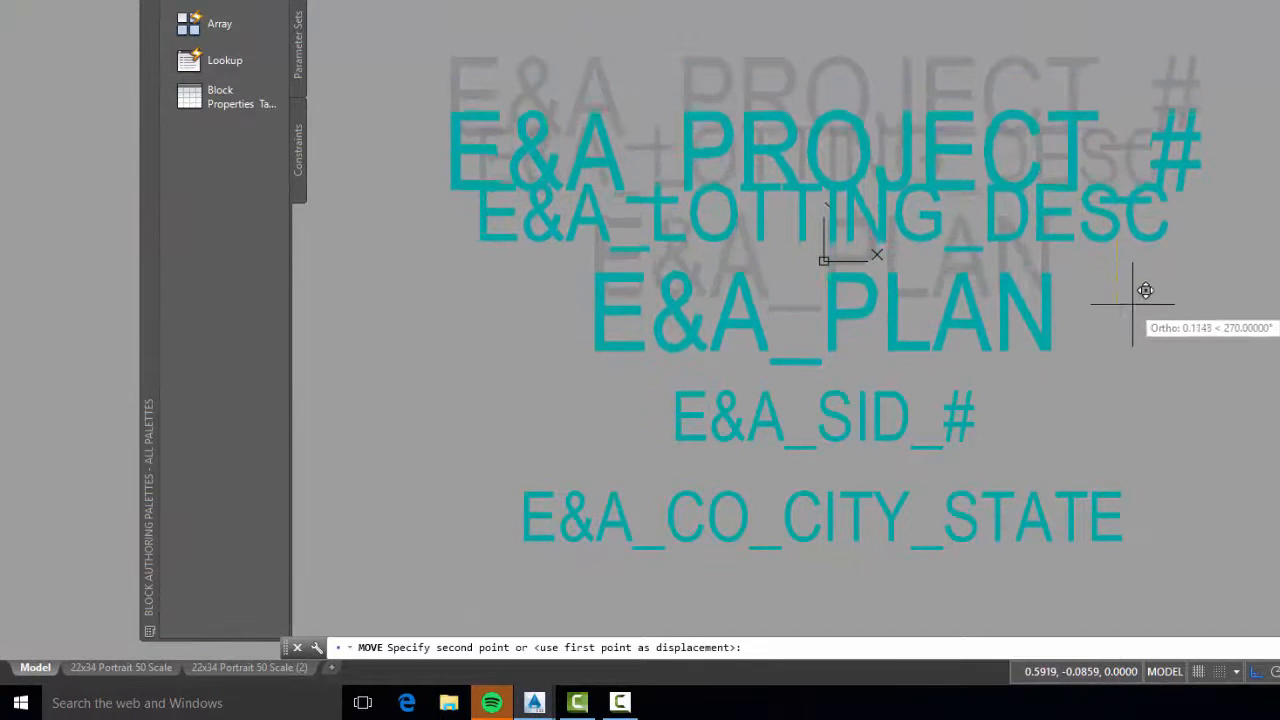
click(1137, 290)
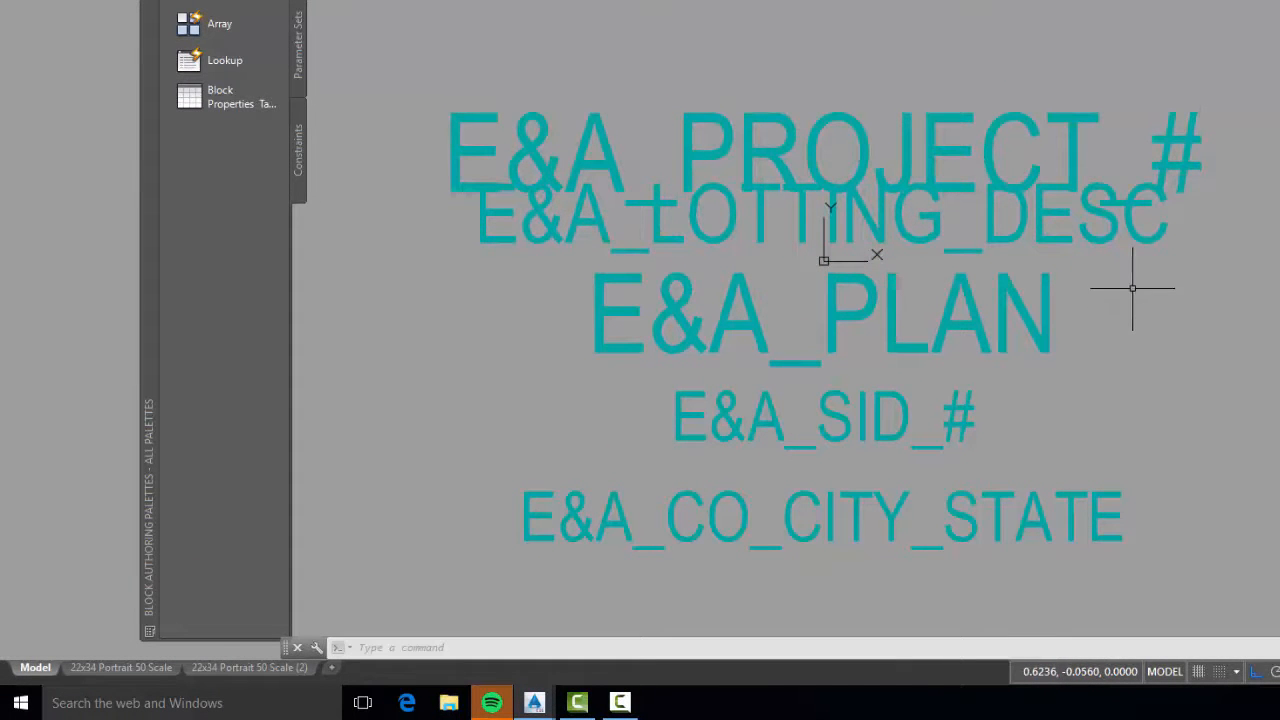
Move the E&A_PROJECT_# attribute straight up clear of E&A_LOTTING_DESC, and close the Block Editor saving the changes to EA_Proj_Title
text(m)
key(Return)
click(1255, 141)
click(1210, 145)
key(Return)
click(1257, 257)
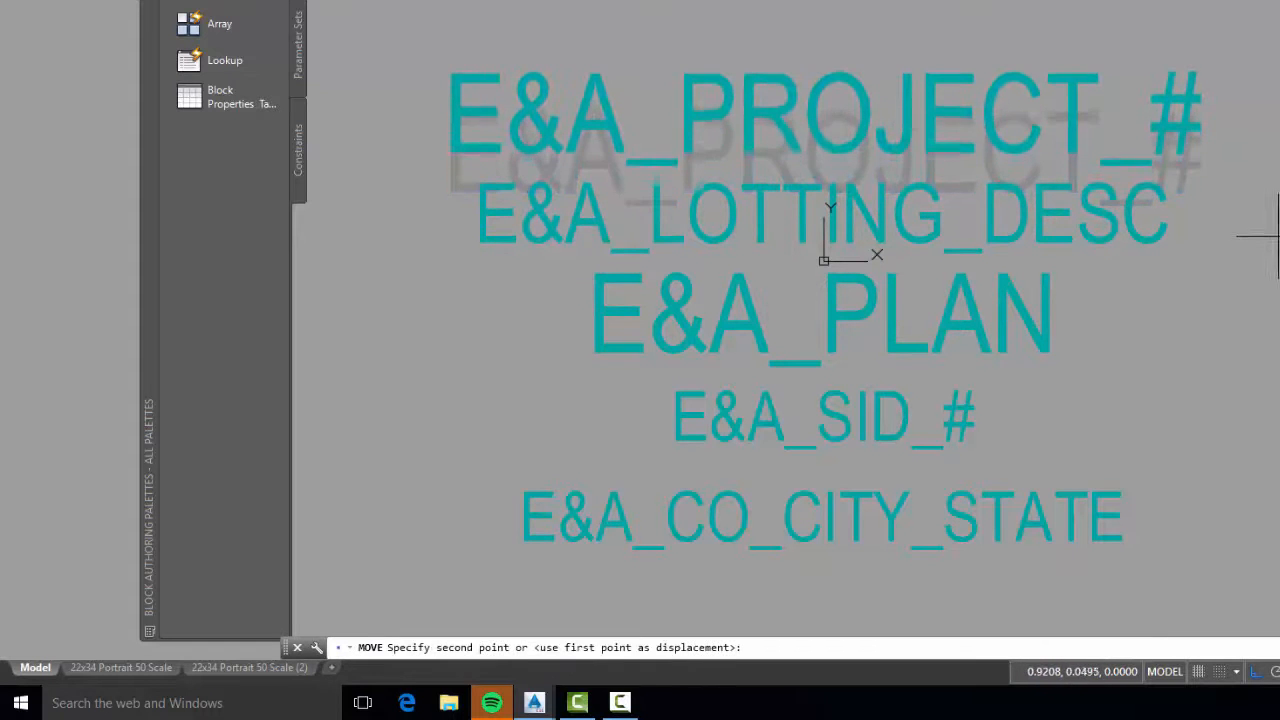
click(1257, 237)
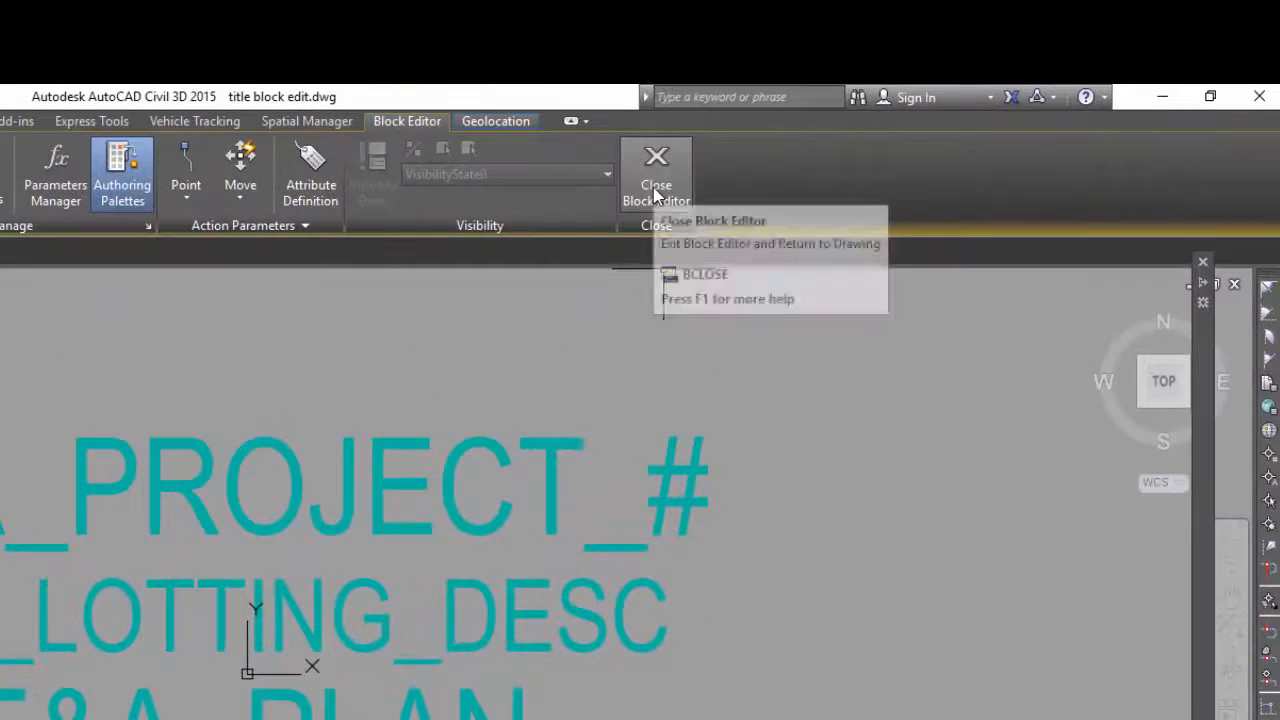
click(783, 150)
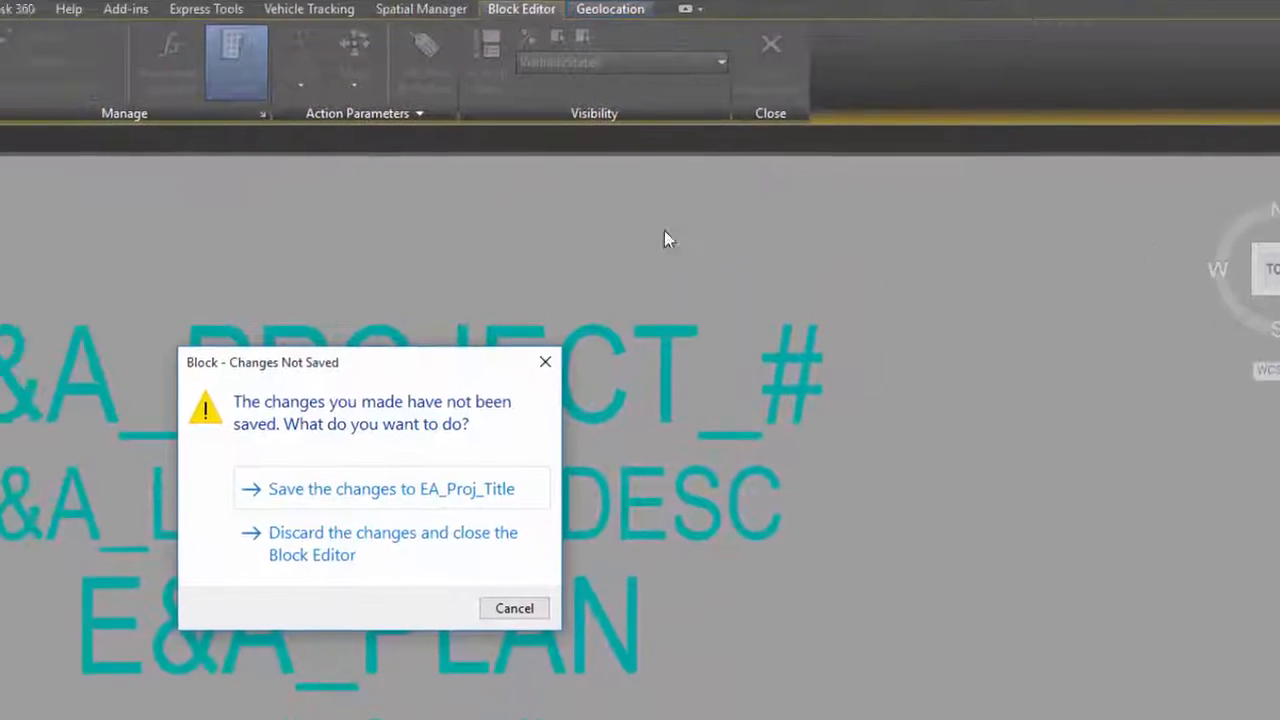
click(540, 342)
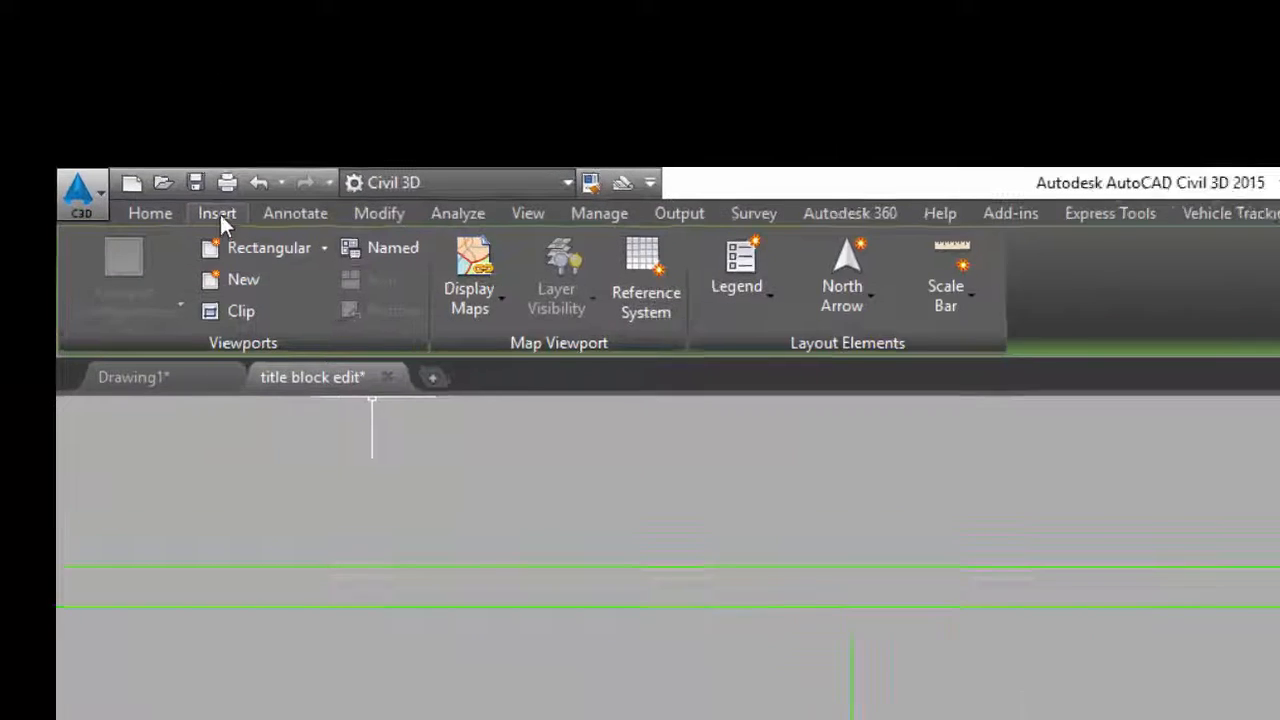
Synchronize the attributes of the EA_Proj_Title block placed on the sheet with ATTSYNC
click(60, 60)
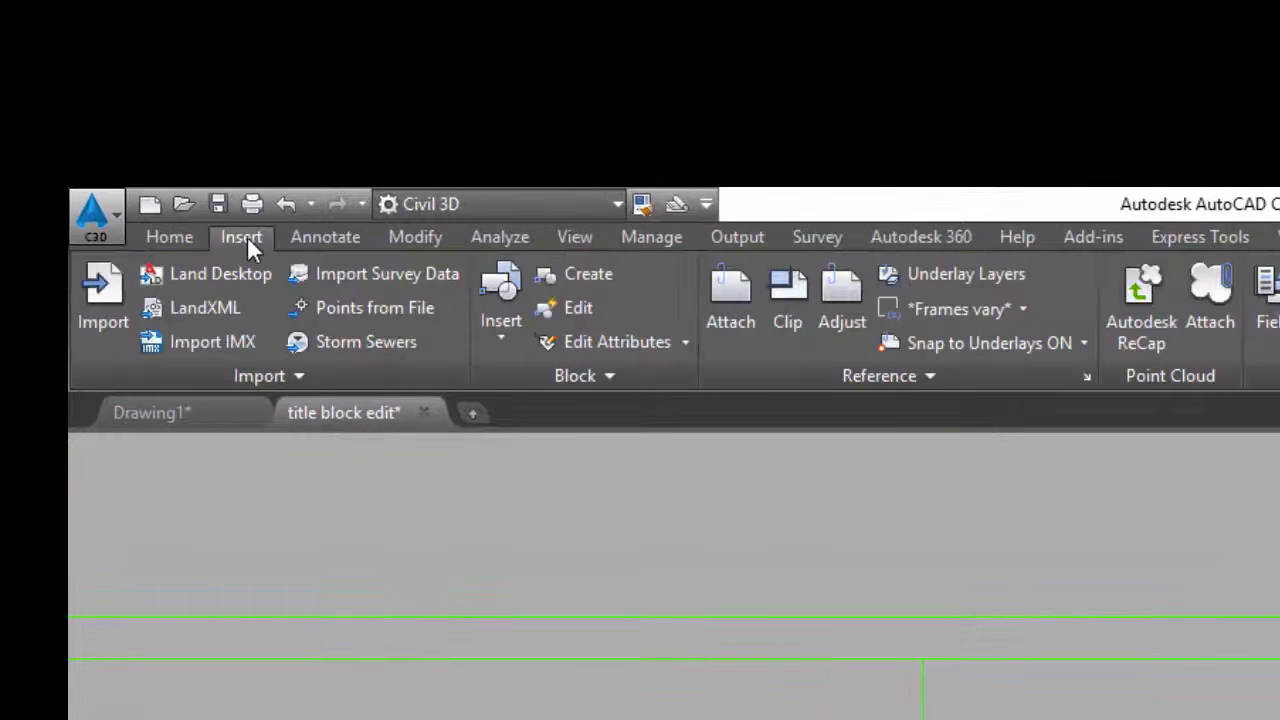
click(605, 375)
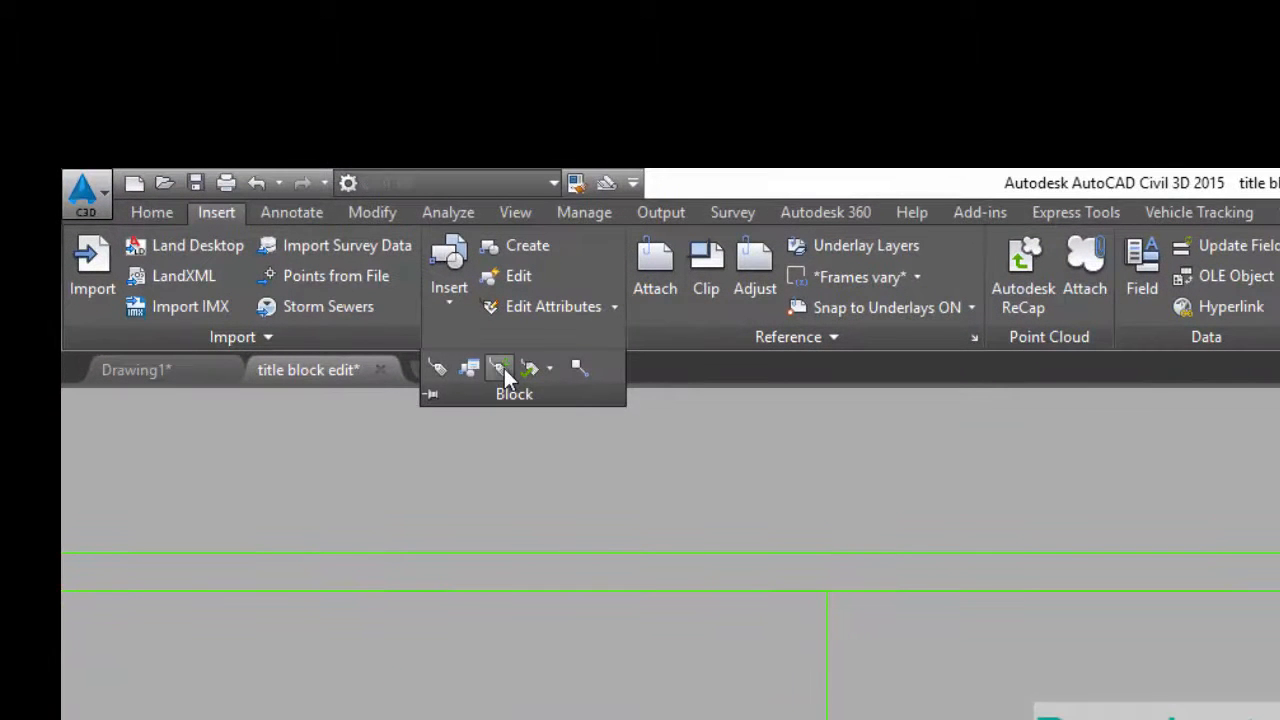
click(504, 368)
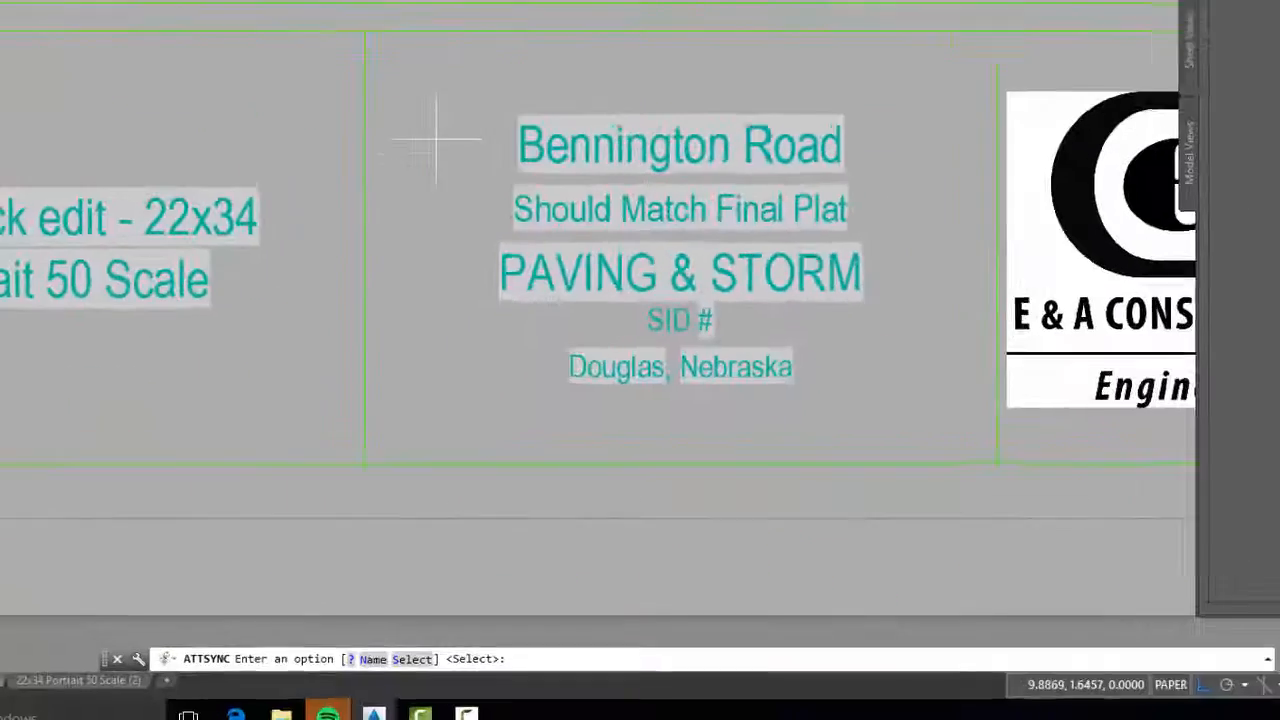
text(s)
key(Return)
click(645, 218)
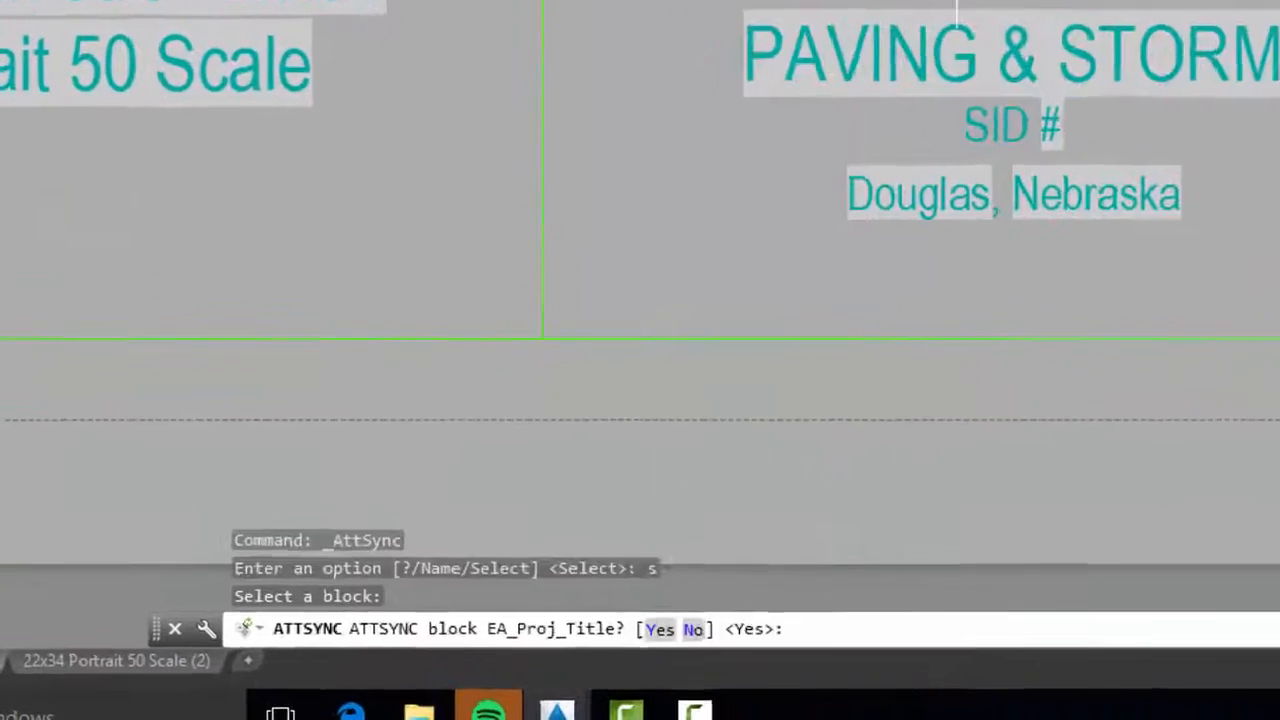
key(Return)
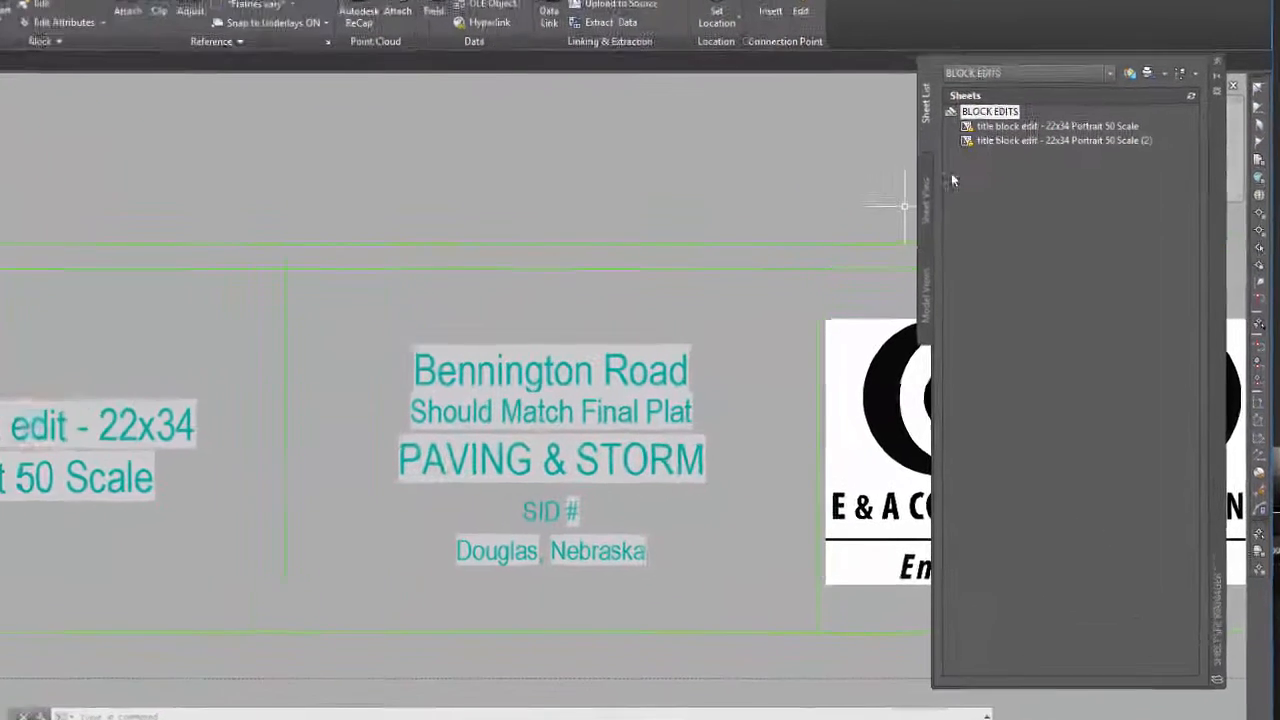
Set the E&A Plan Type custom property of the BLOCK EDITS sheet set to PAVING & STORM FOR NEW PROPERTY
right_click(962, 88)
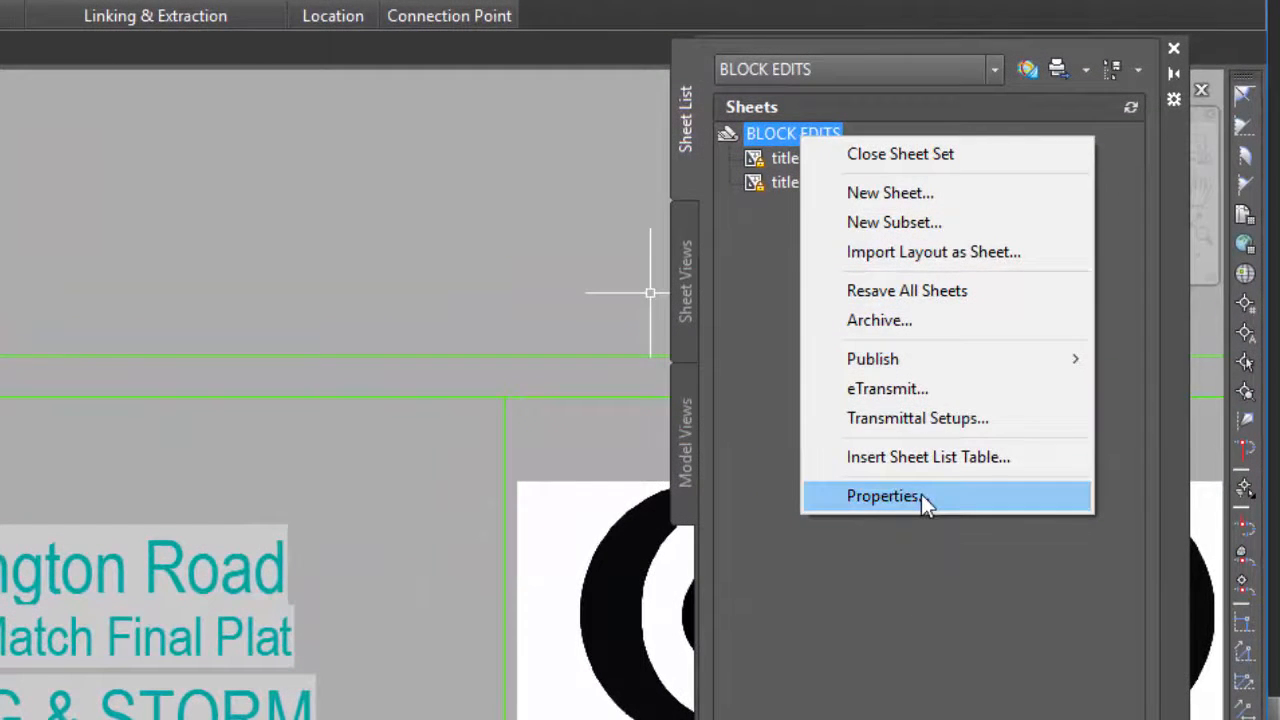
click(929, 497)
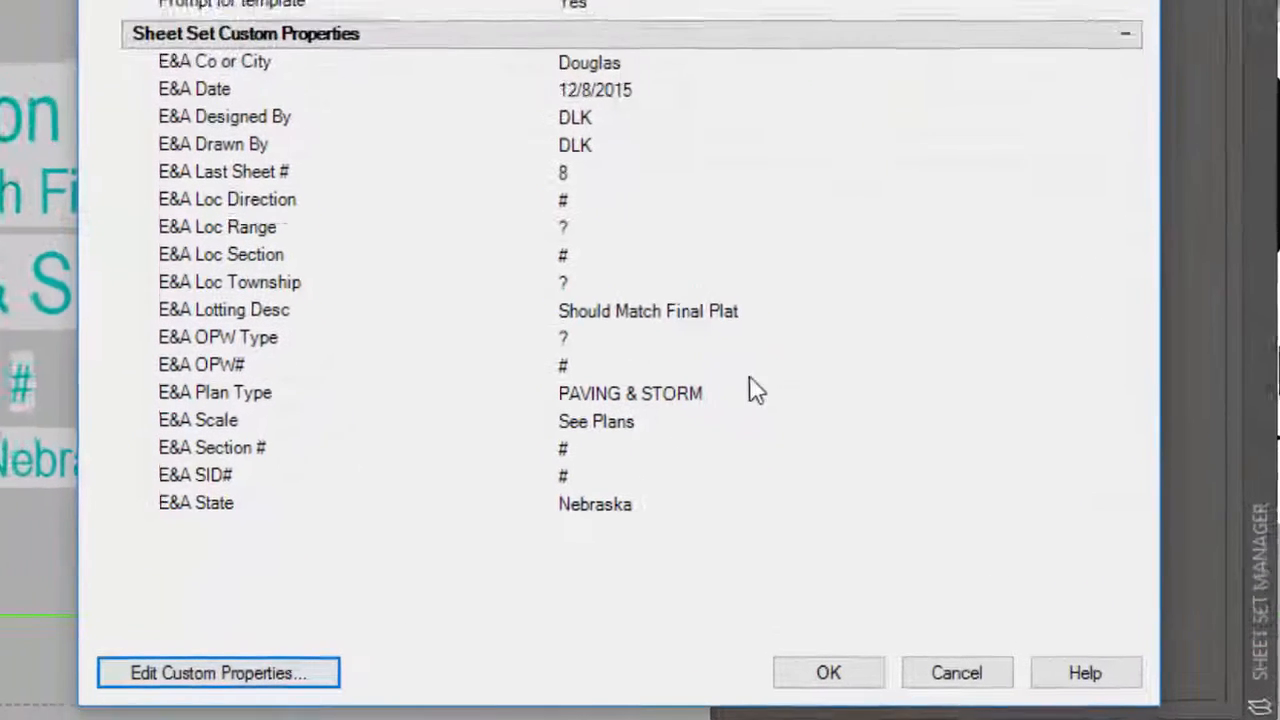
click(754, 392)
click(752, 387)
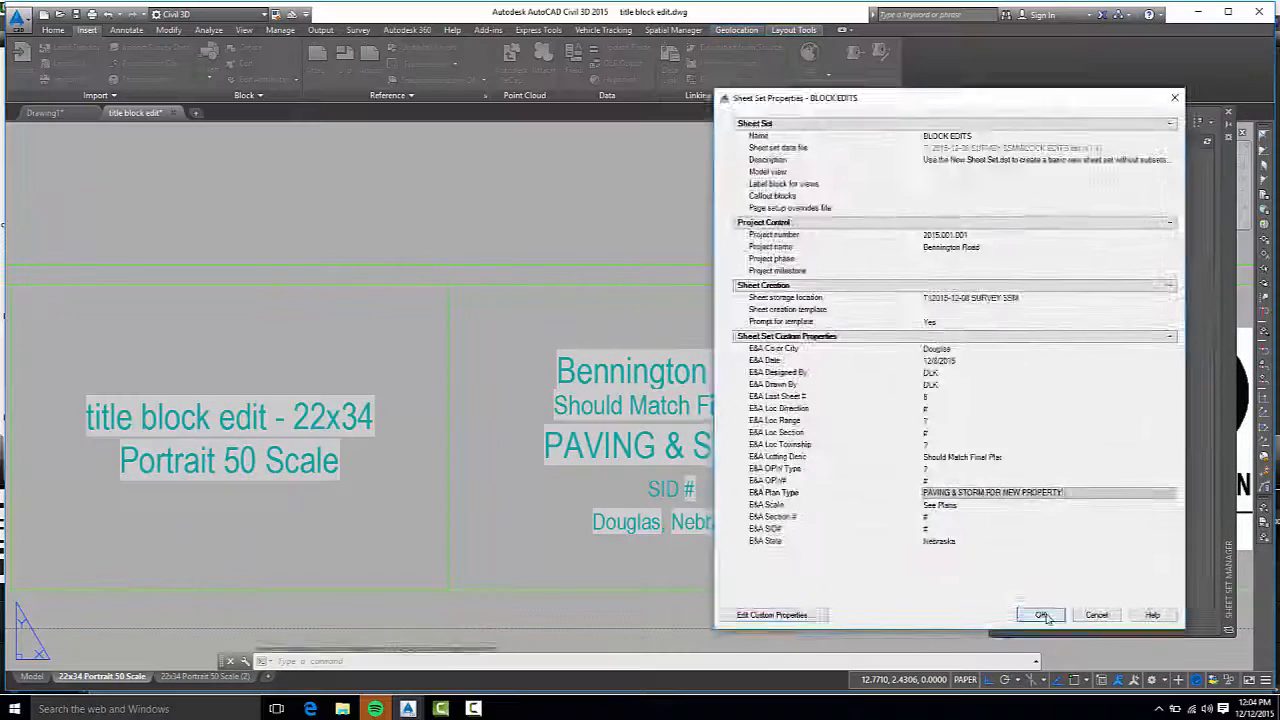
click(825, 672)
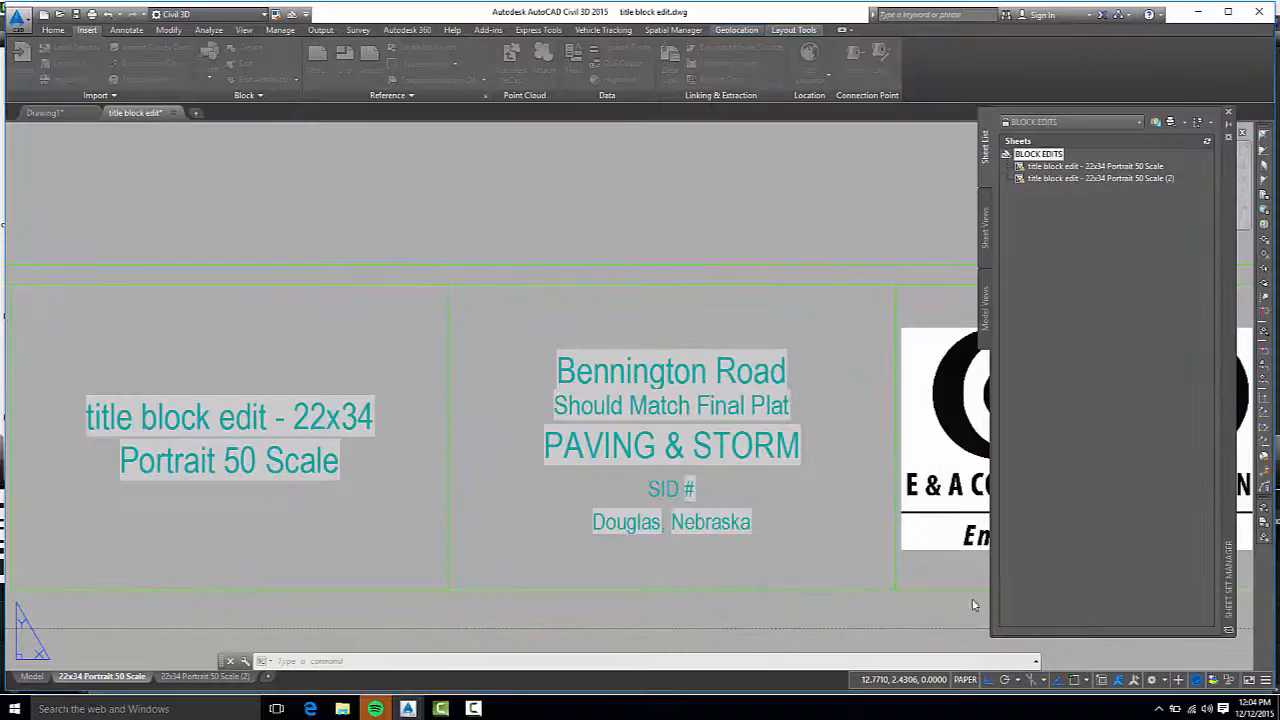
Regenerate the whole drawing with REGENALL to update the title block's fields
click(853, 543)
key(Escape)
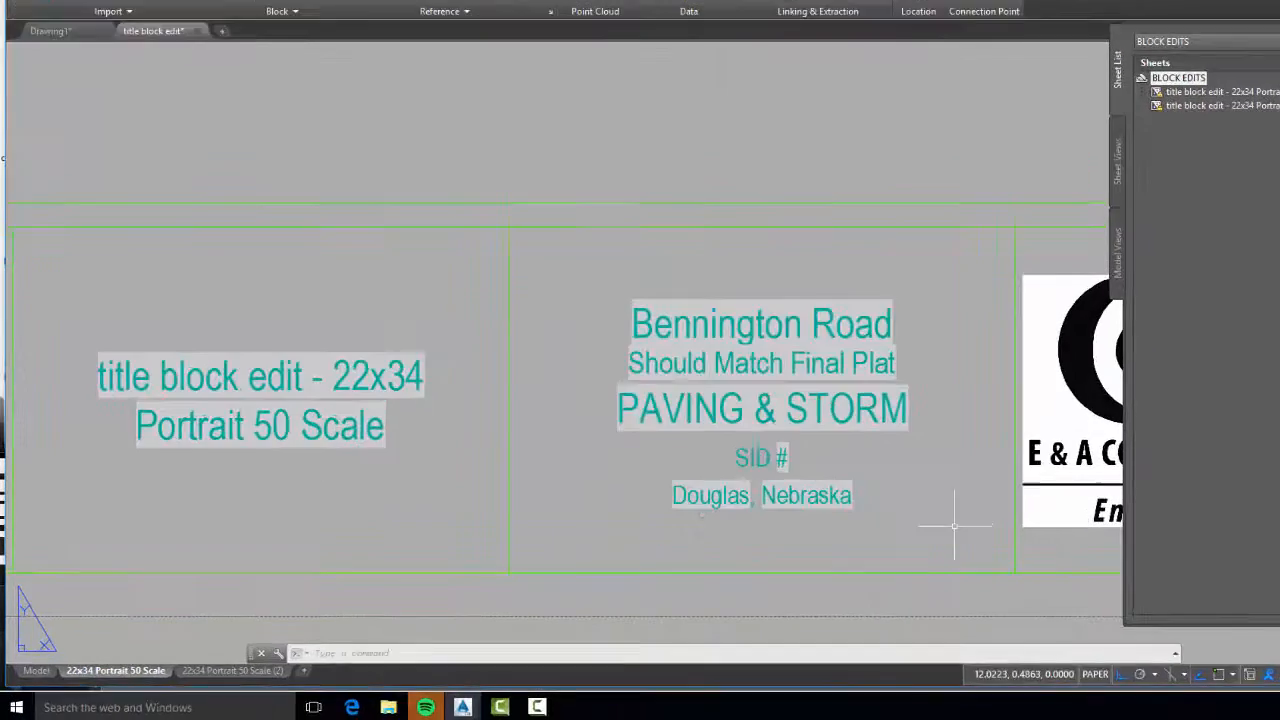
text(REA)
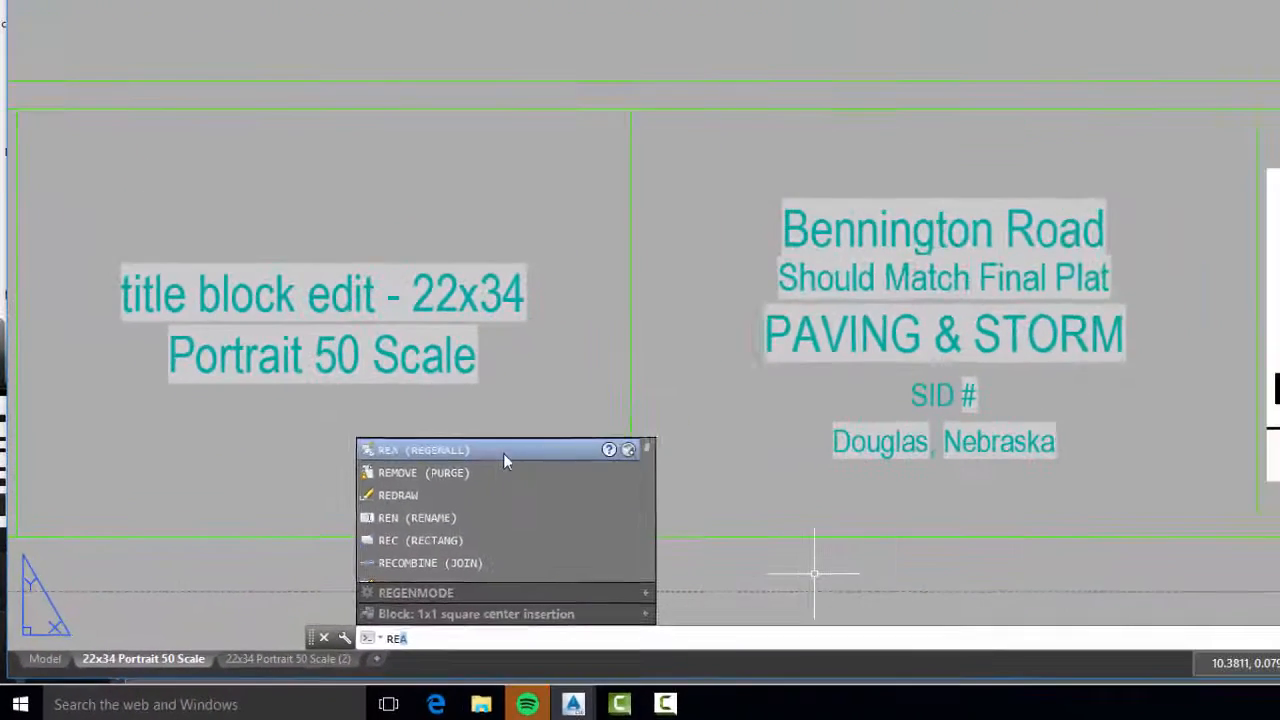
click(620, 377)
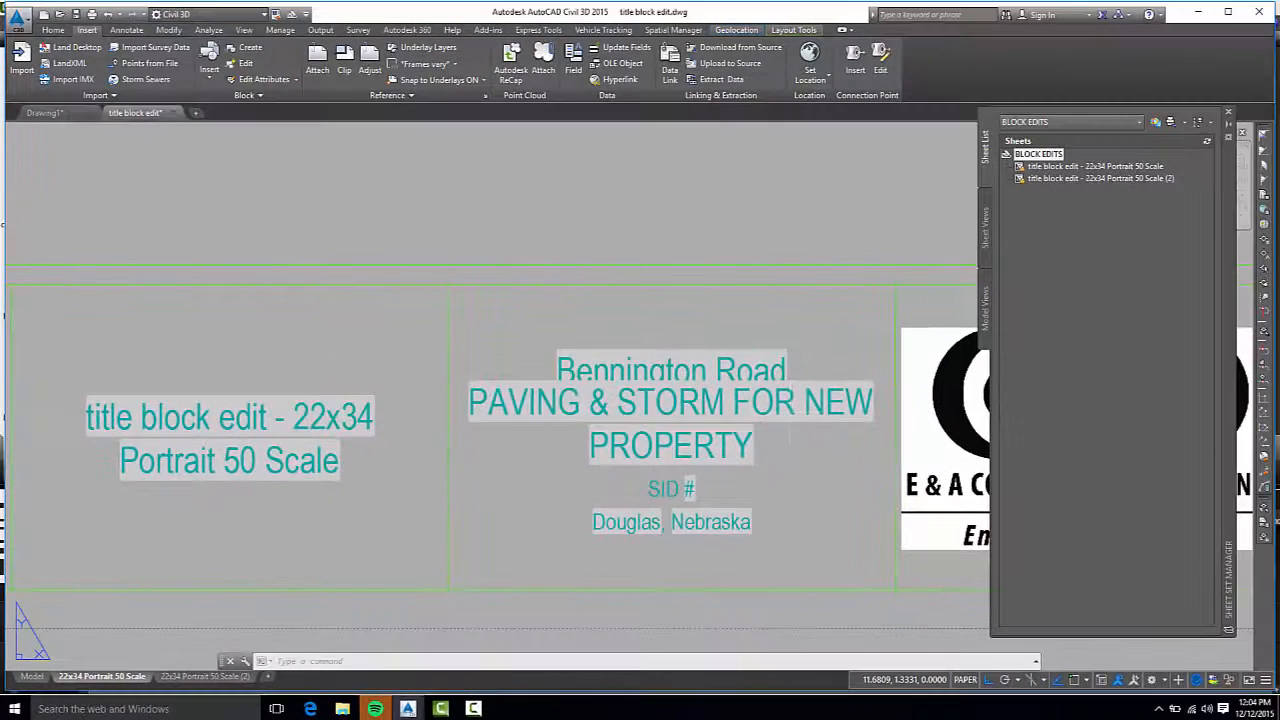
Open the EA_Proj_Title block for in-place editing with all nested objects selected automatically
click(792, 414)
right_click(792, 413)
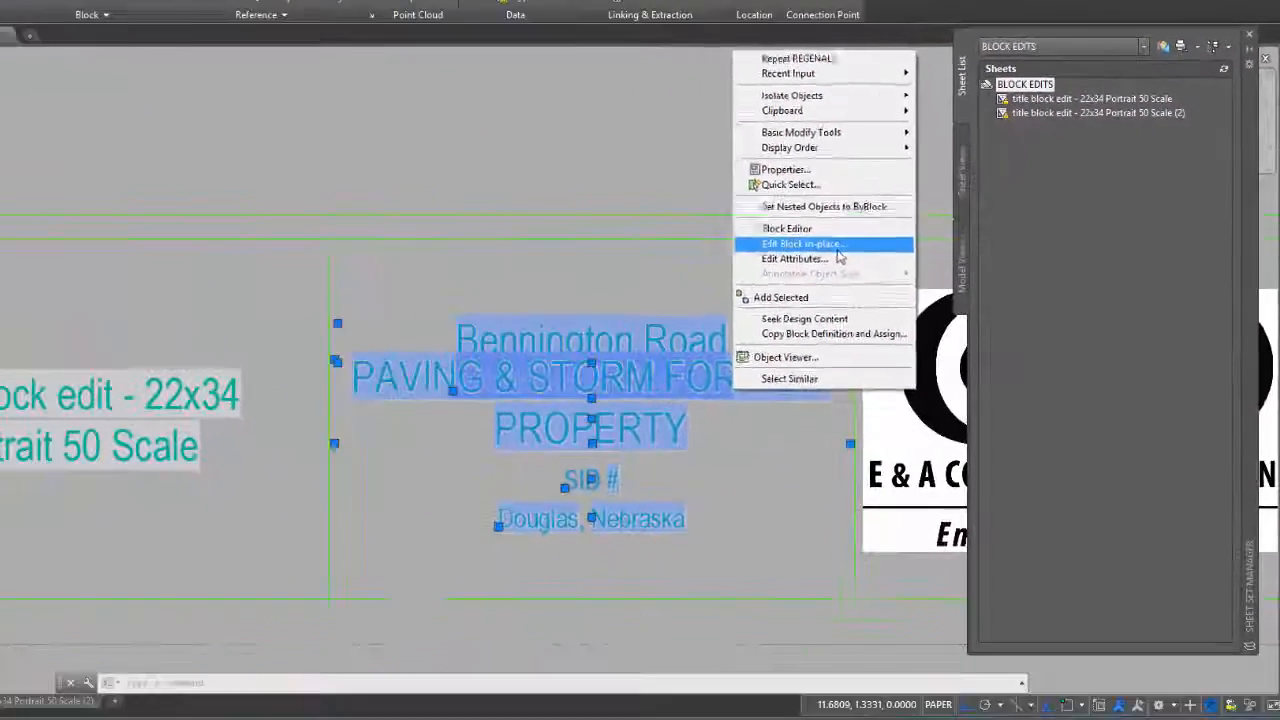
click(551, 373)
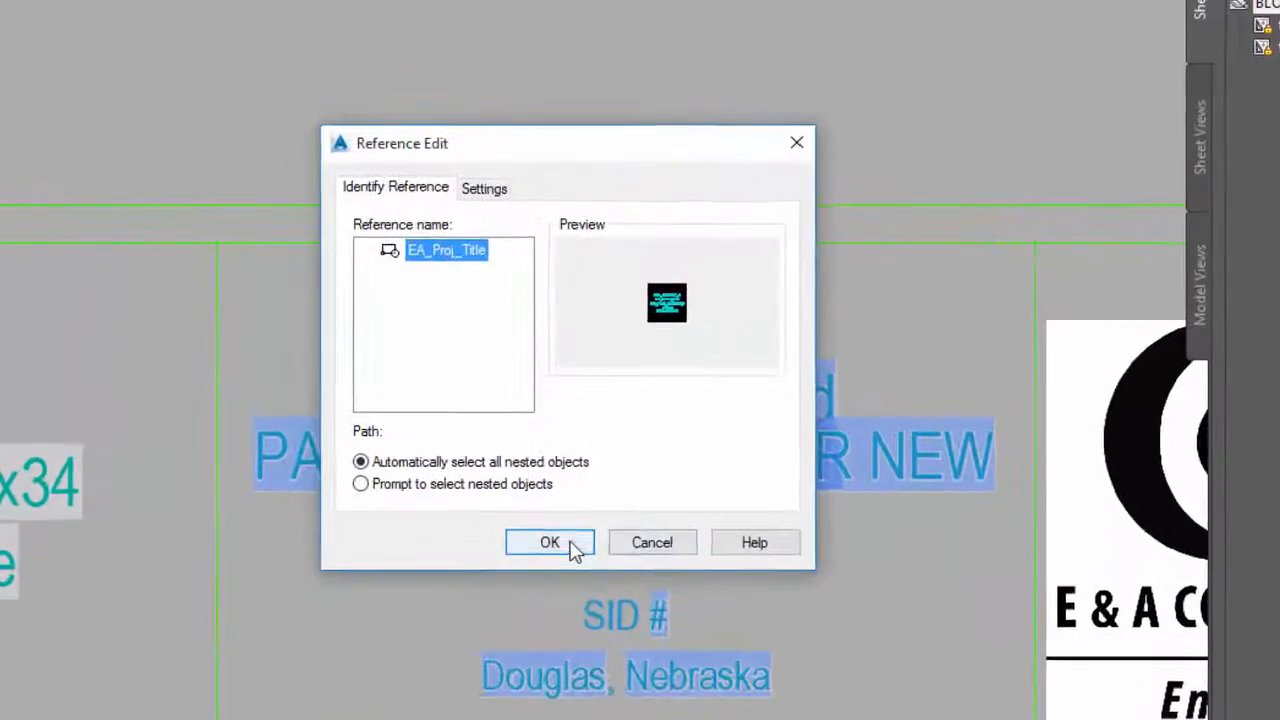
click(576, 510)
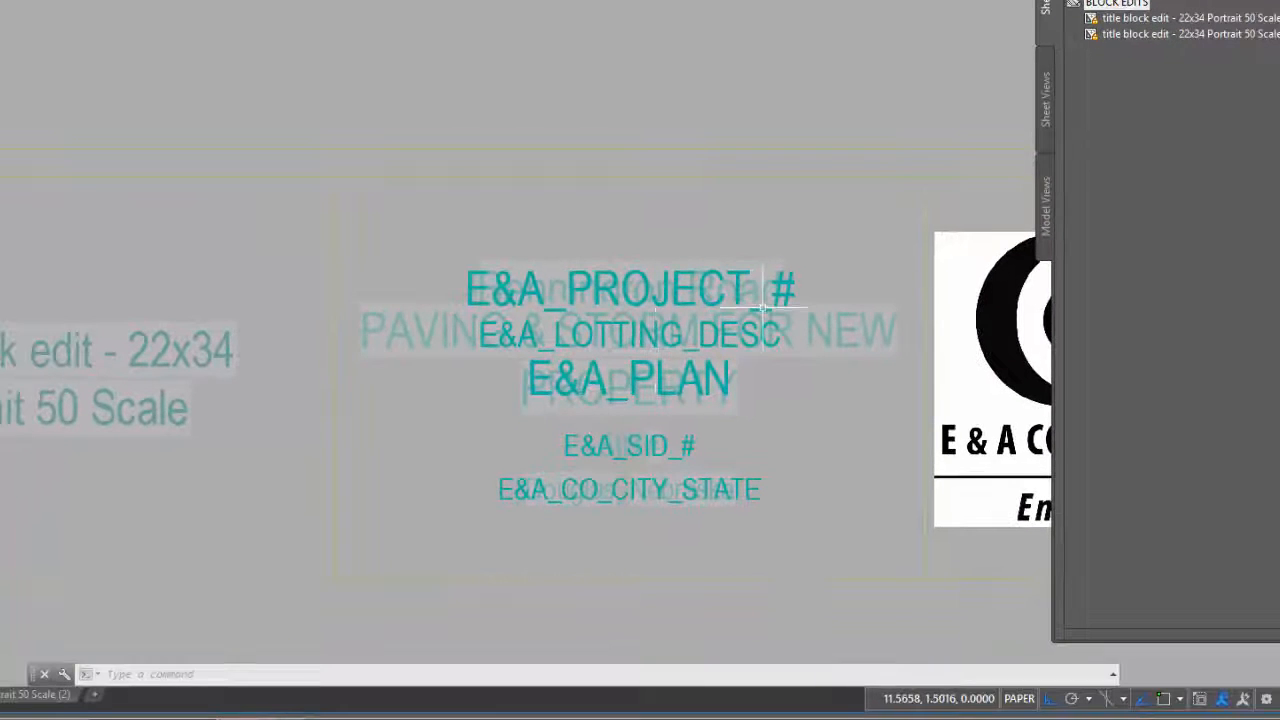
Move the E&A_PROJECT_# and E&A_LOTTING_DESC attributes straight up about 0.28 units to make room for two-line plan text
text(m)
key(Return)
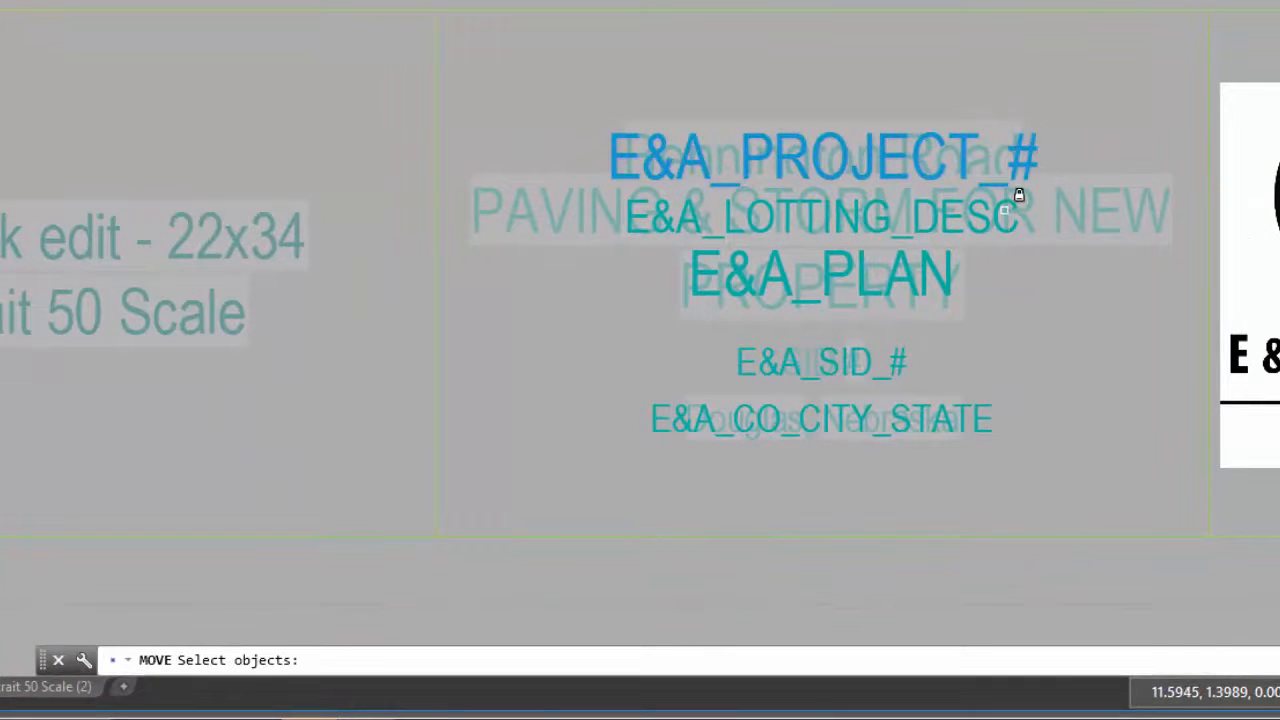
key(Return)
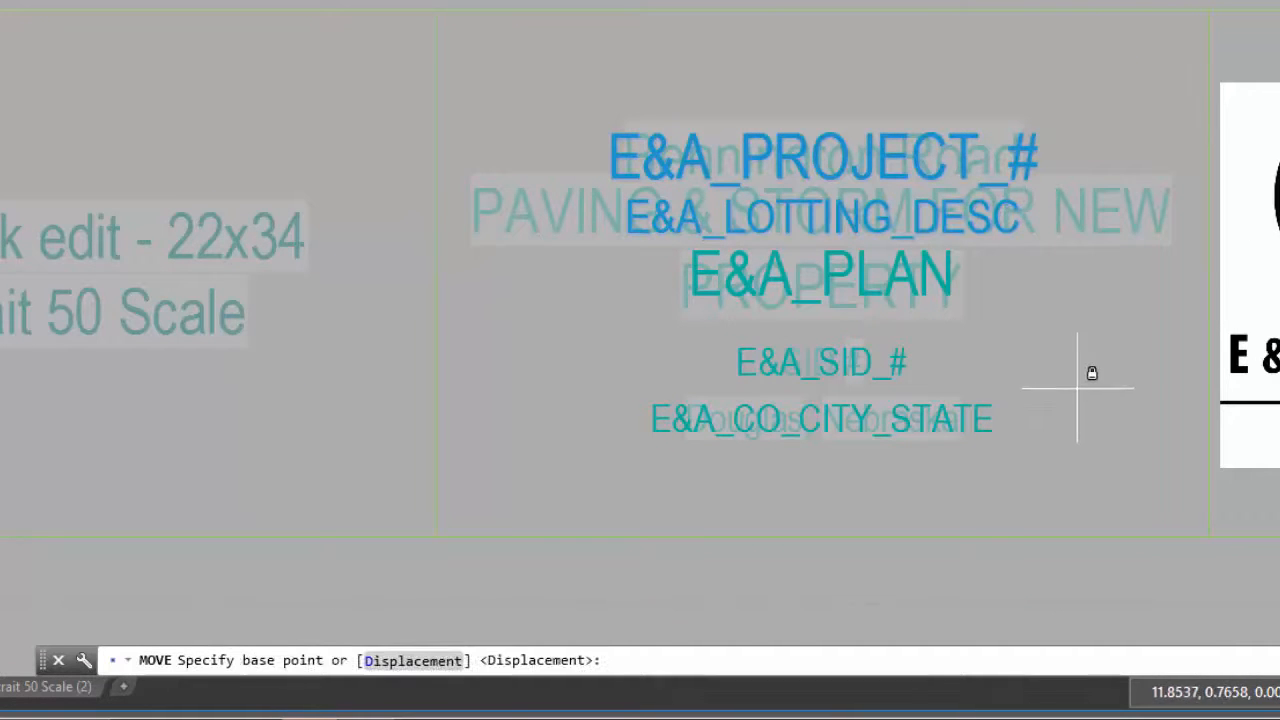
click(1091, 395)
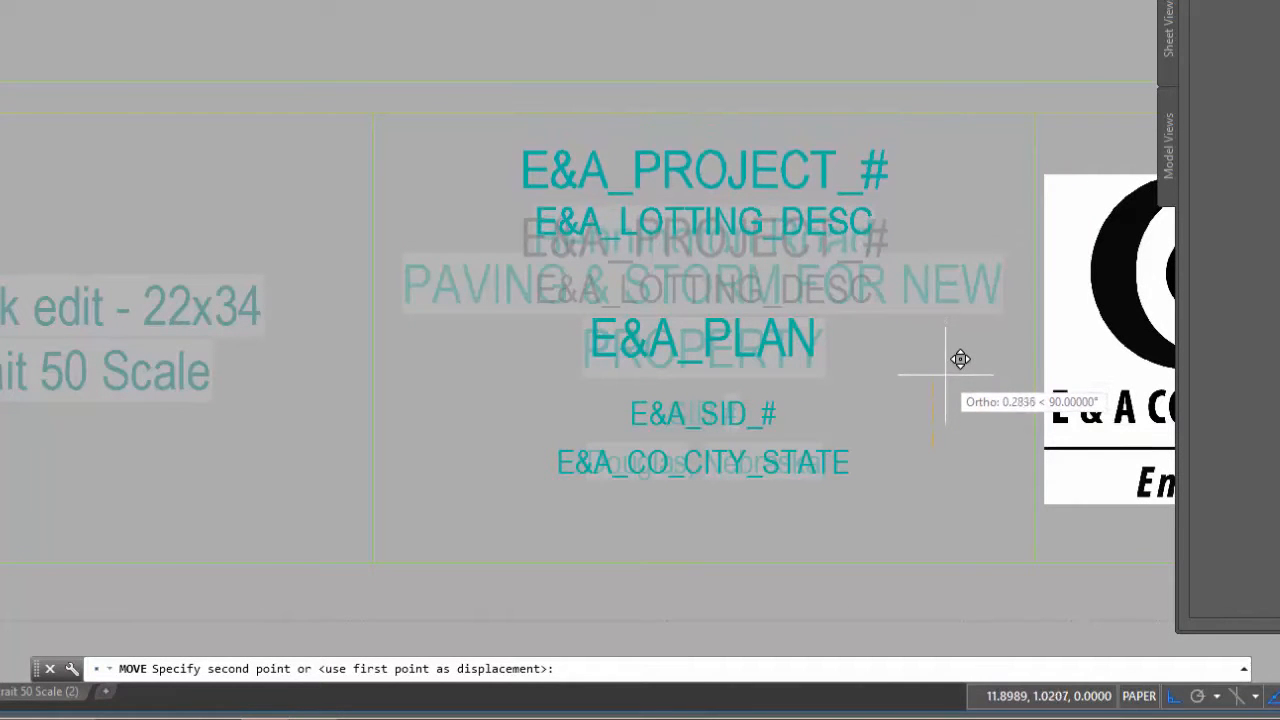
click(945, 373)
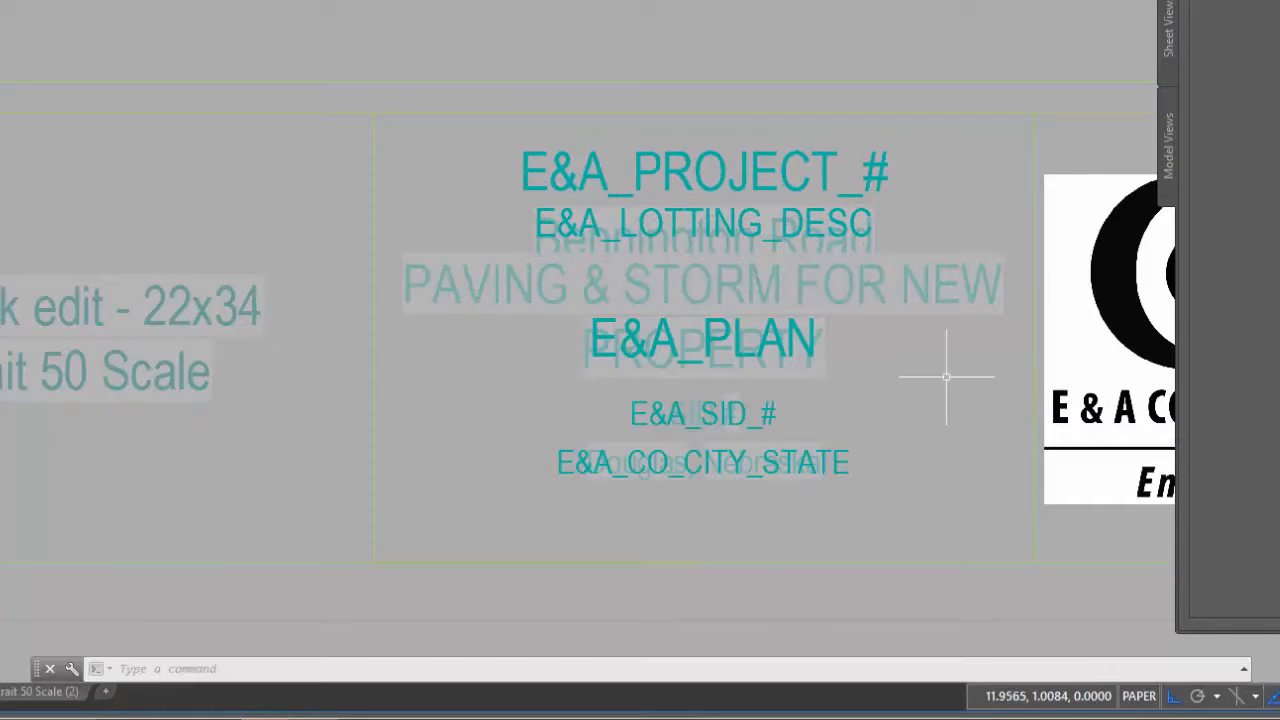
Move all five title attributes straight down together within their cell, and save the in-place reference edits
text(m)
key(Return)
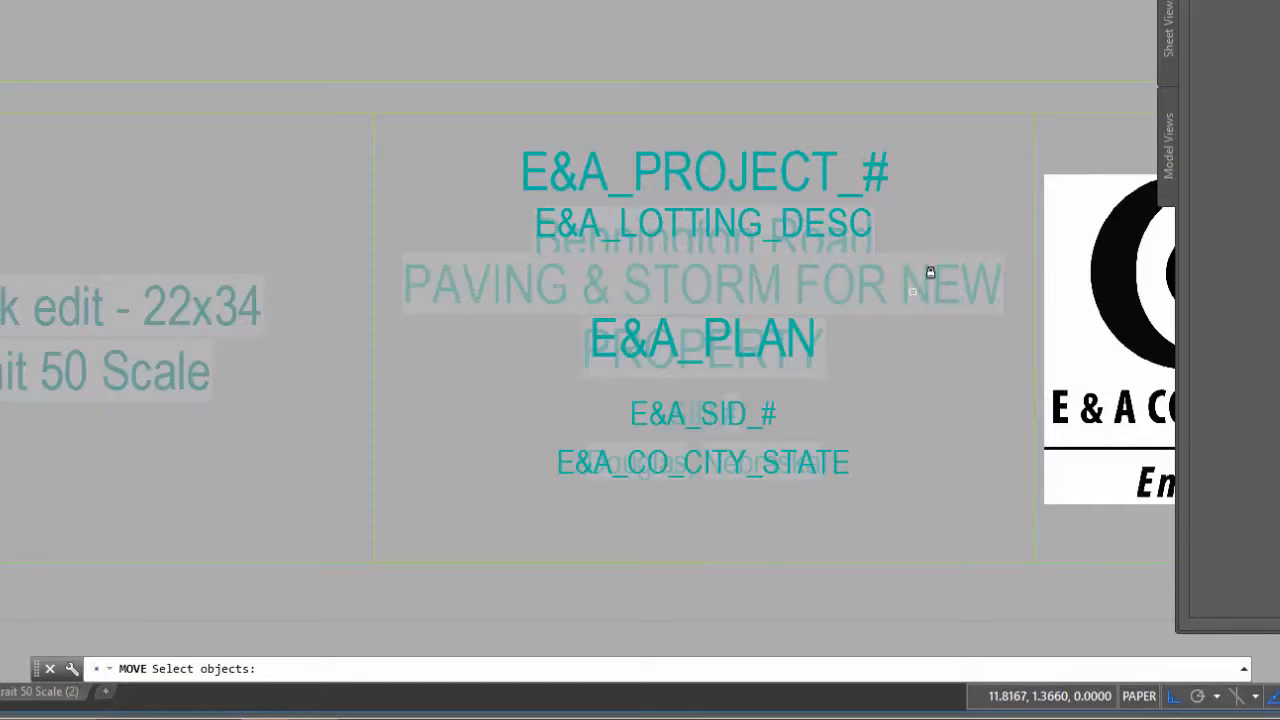
click(948, 175)
click(745, 475)
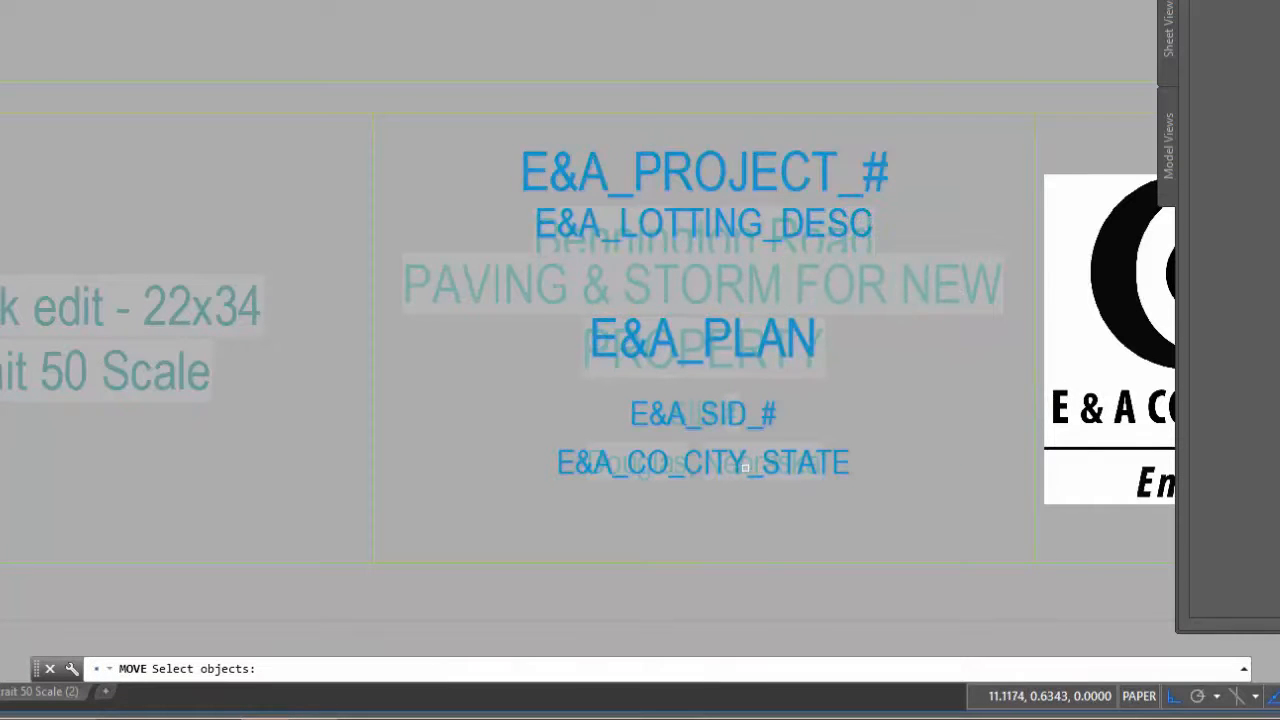
key(Return)
click(986, 342)
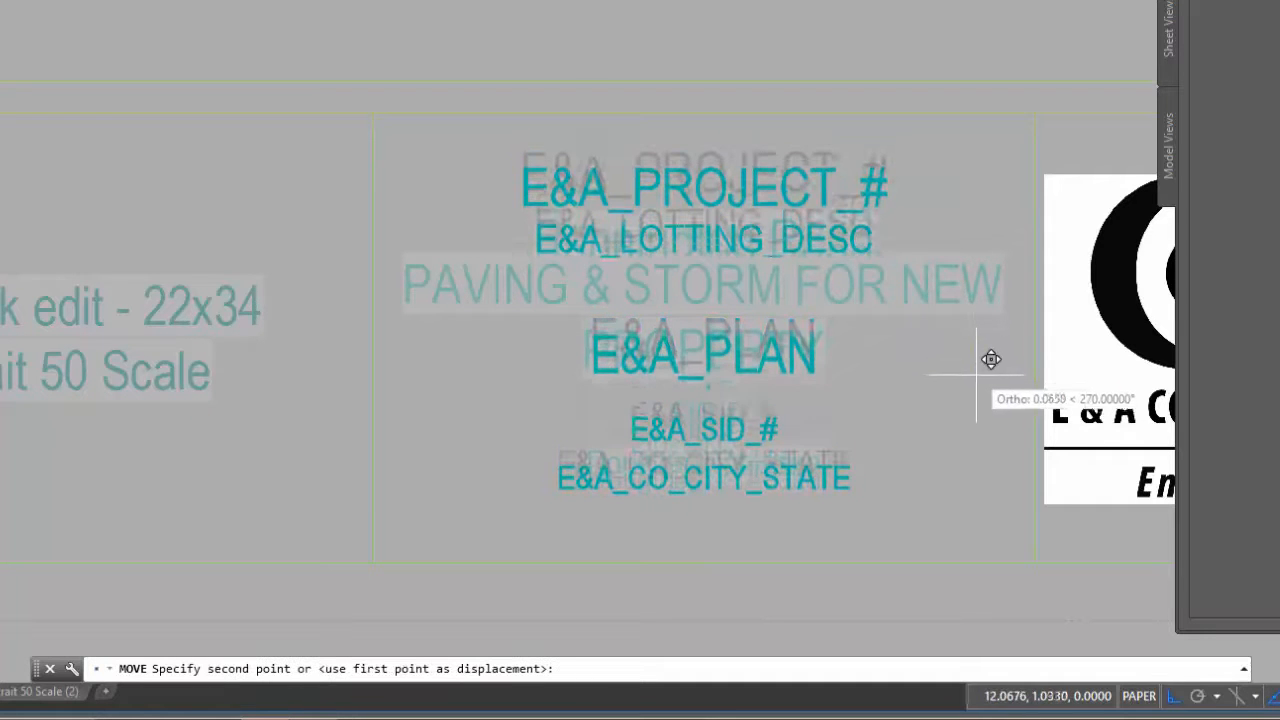
click(992, 374)
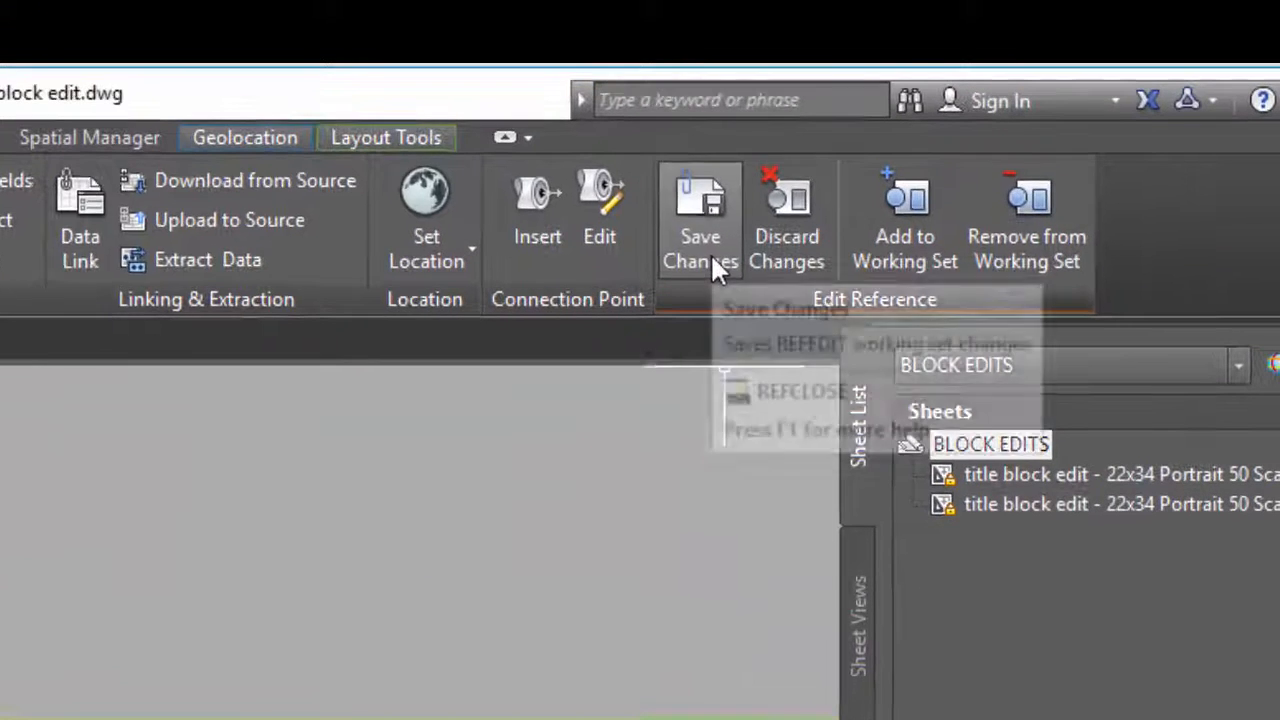
click(870, 165)
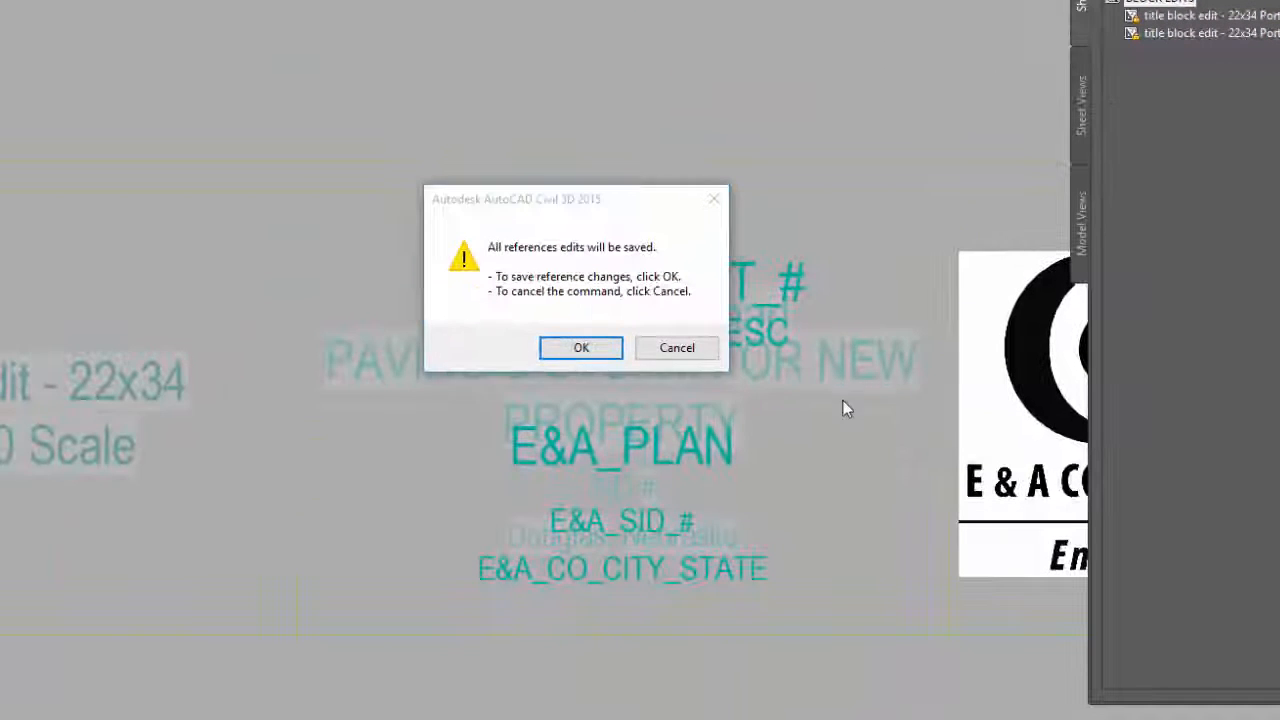
click(588, 350)
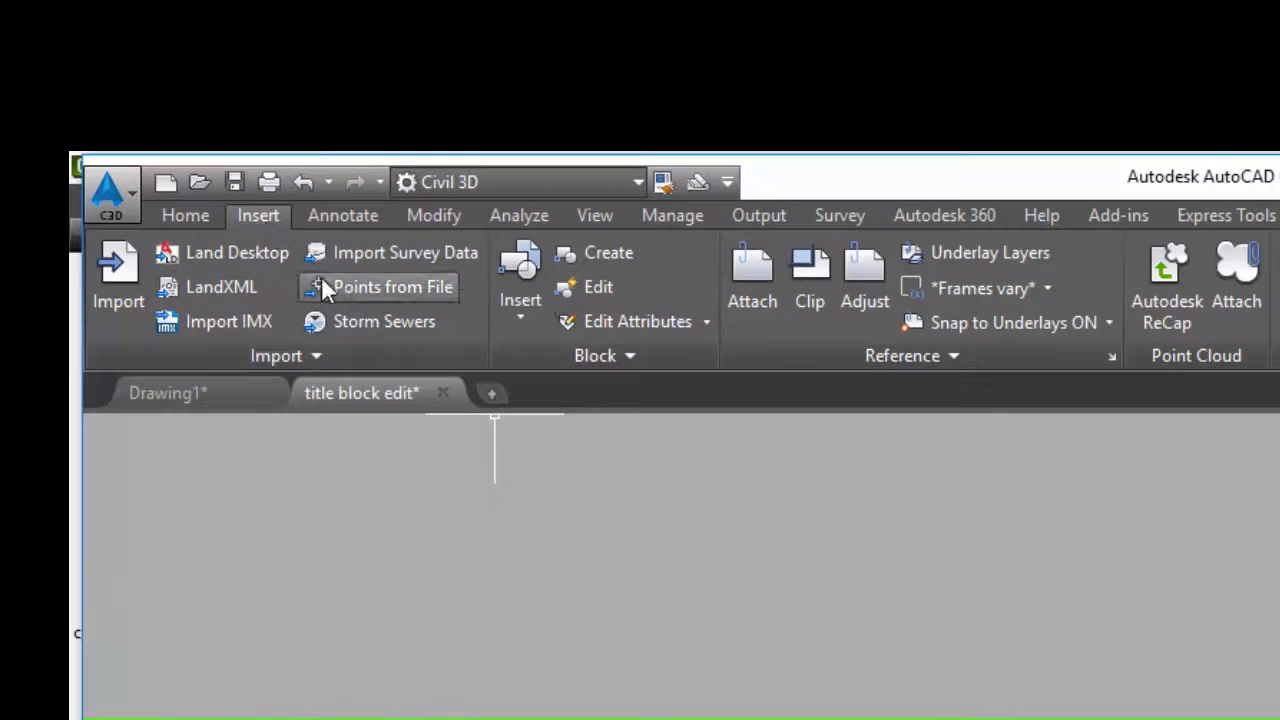
Resynchronize the EA_Proj_Title block's attributes on the sheet with the edited block definition
click(628, 357)
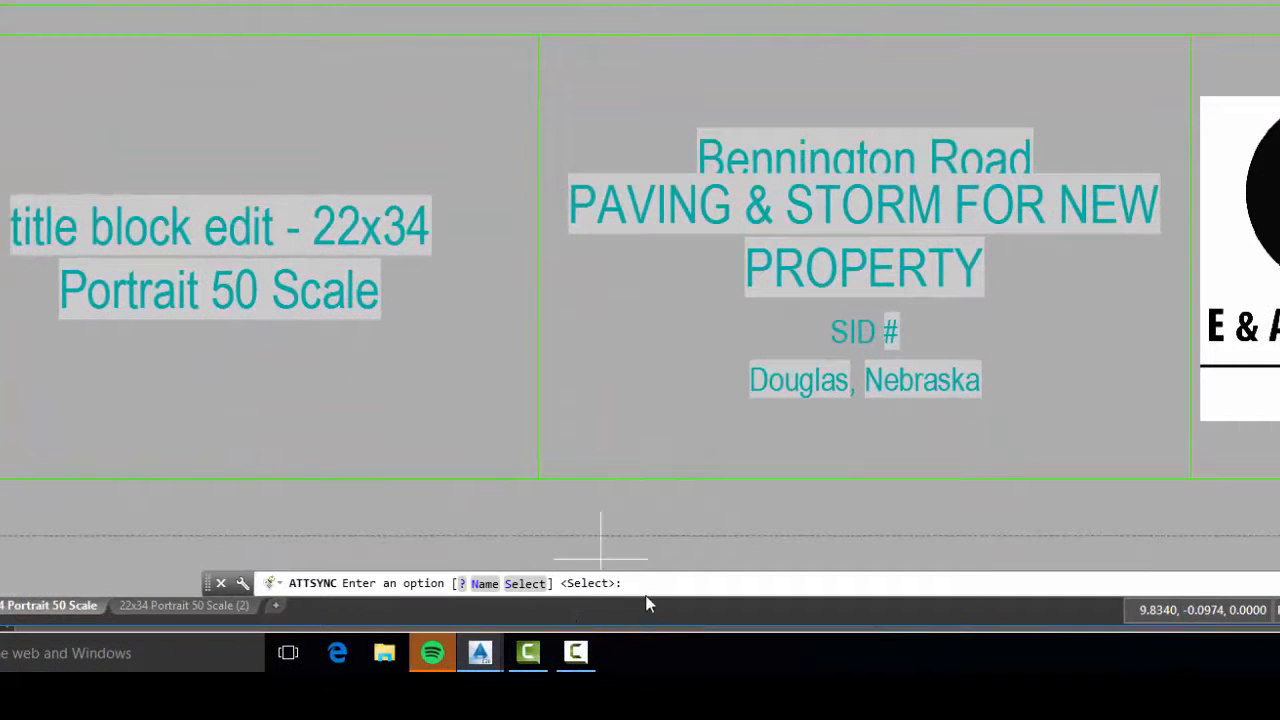
text(s)
key(Return)
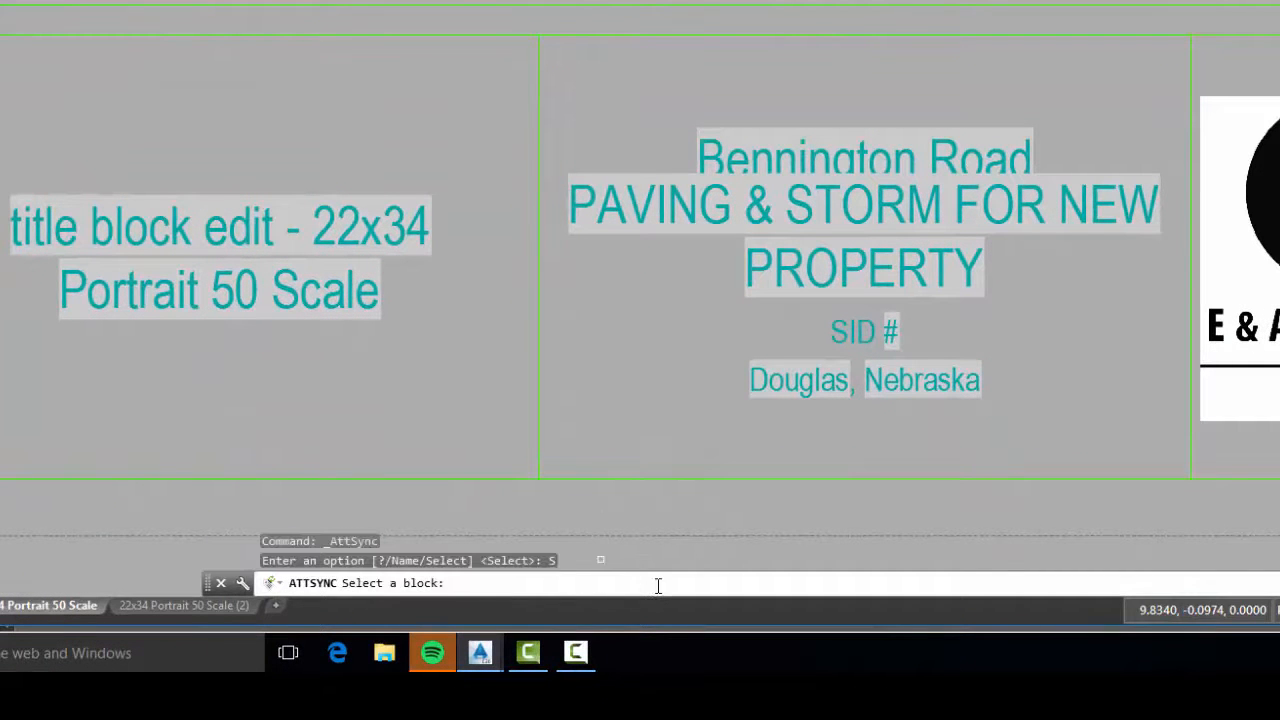
click(876, 272)
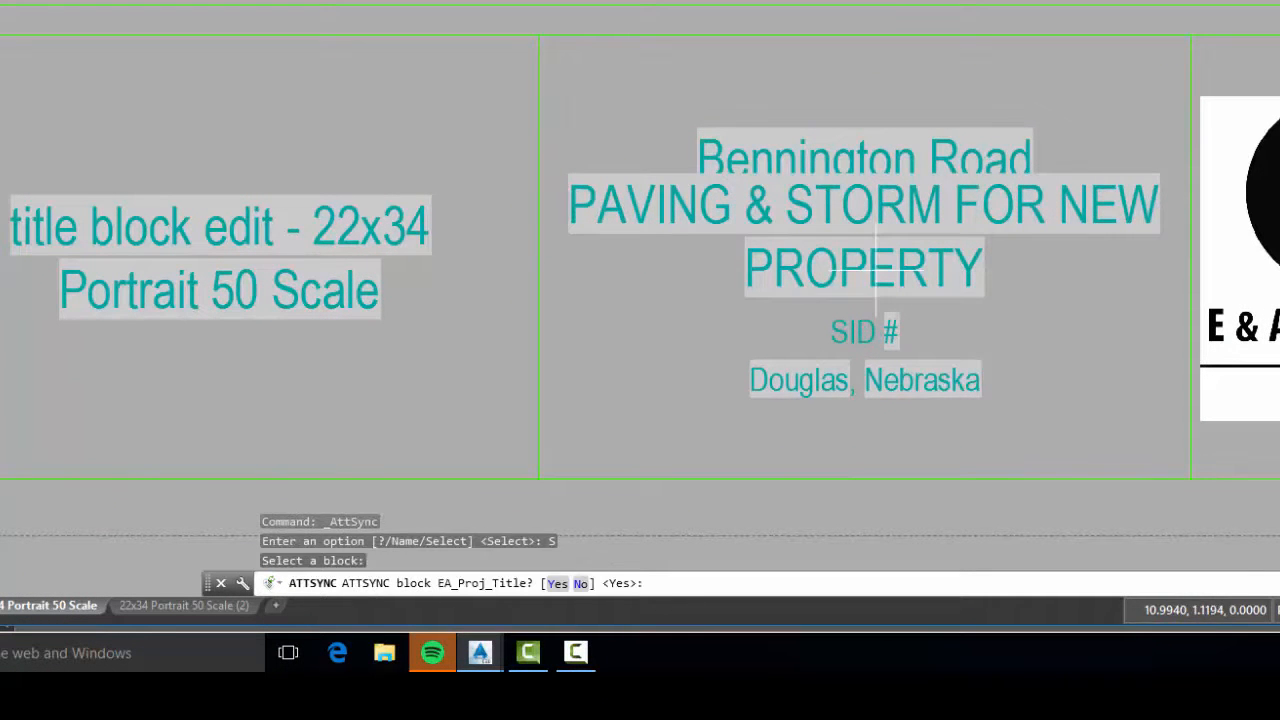
key(Return)
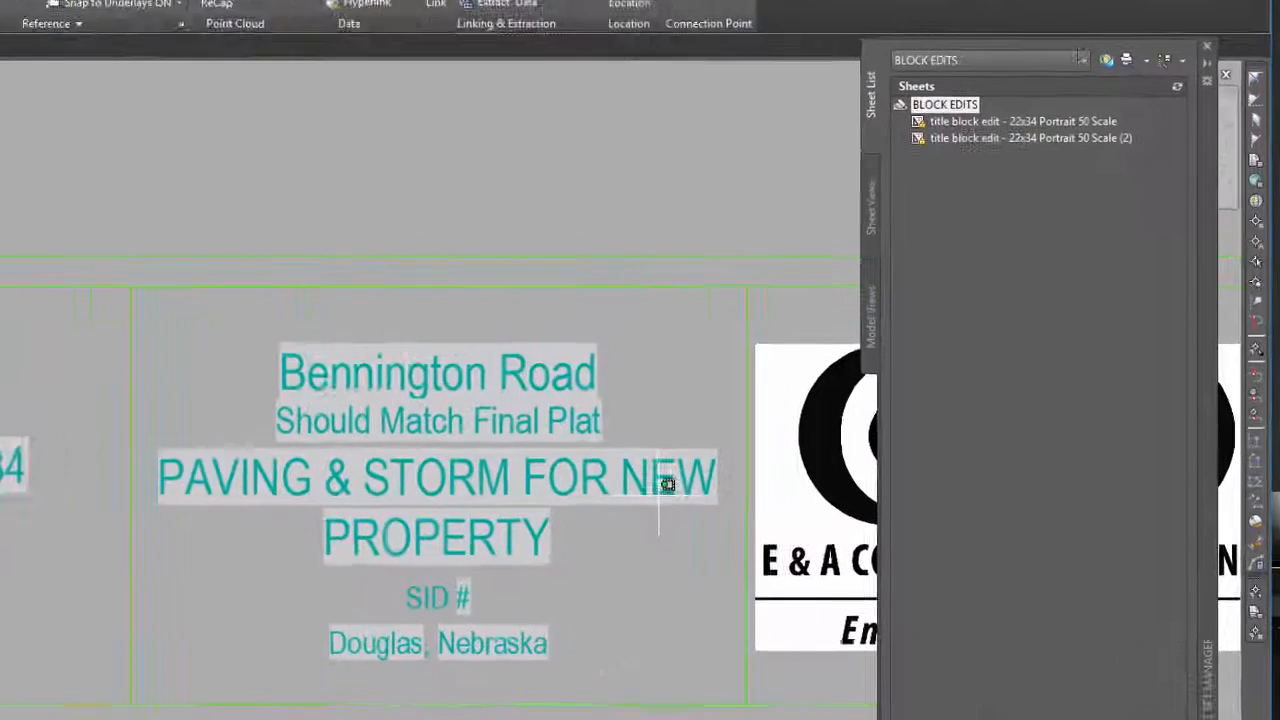
Narrow the multiline plan text's frame from both sides, moving its left edge inward about 0.24 units
click(825, 434)
click(725, 472)
click(671, 472)
click(10, 472)
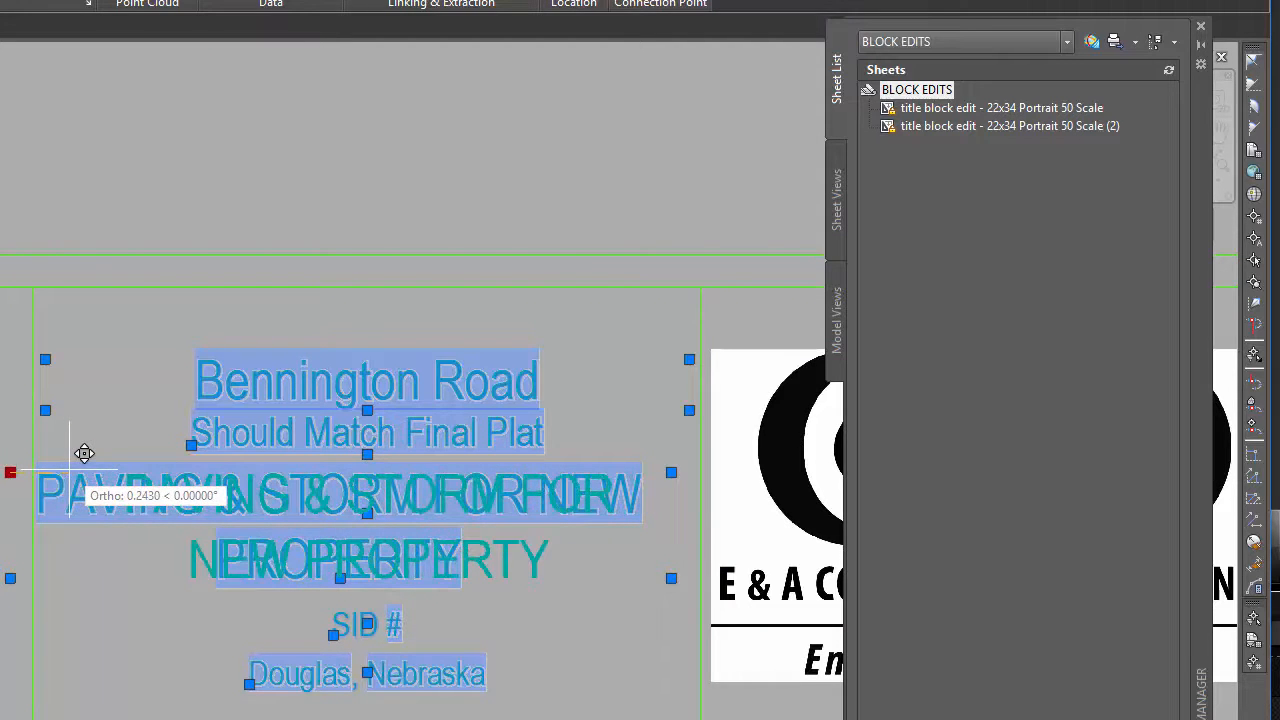
click(69, 472)
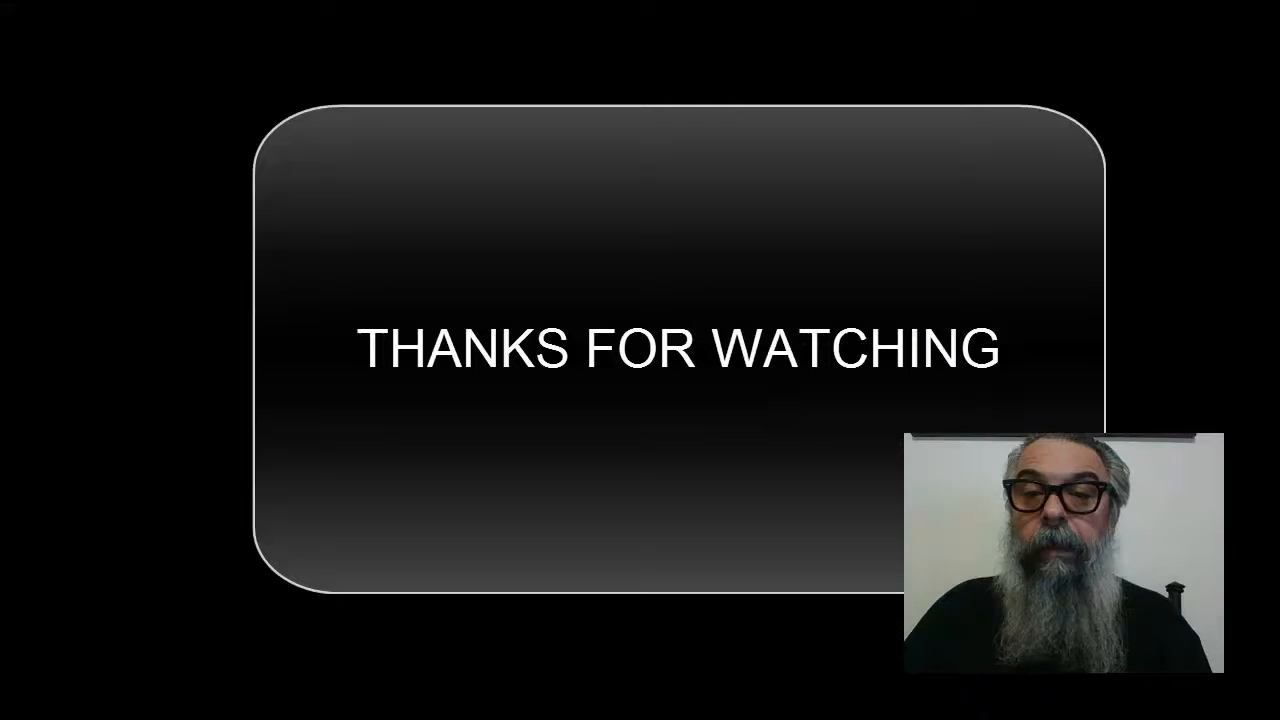